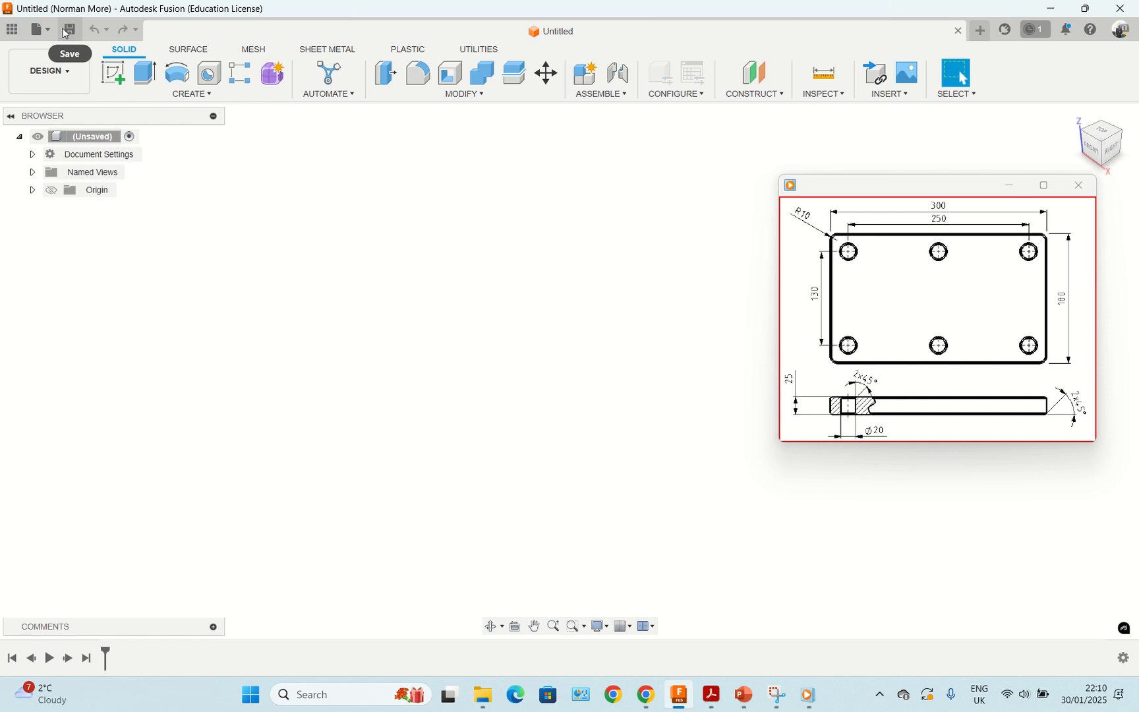
# - Start saving the untitled design under the name Base plate and expand the project location choices
pyautogui.click(66, 33)
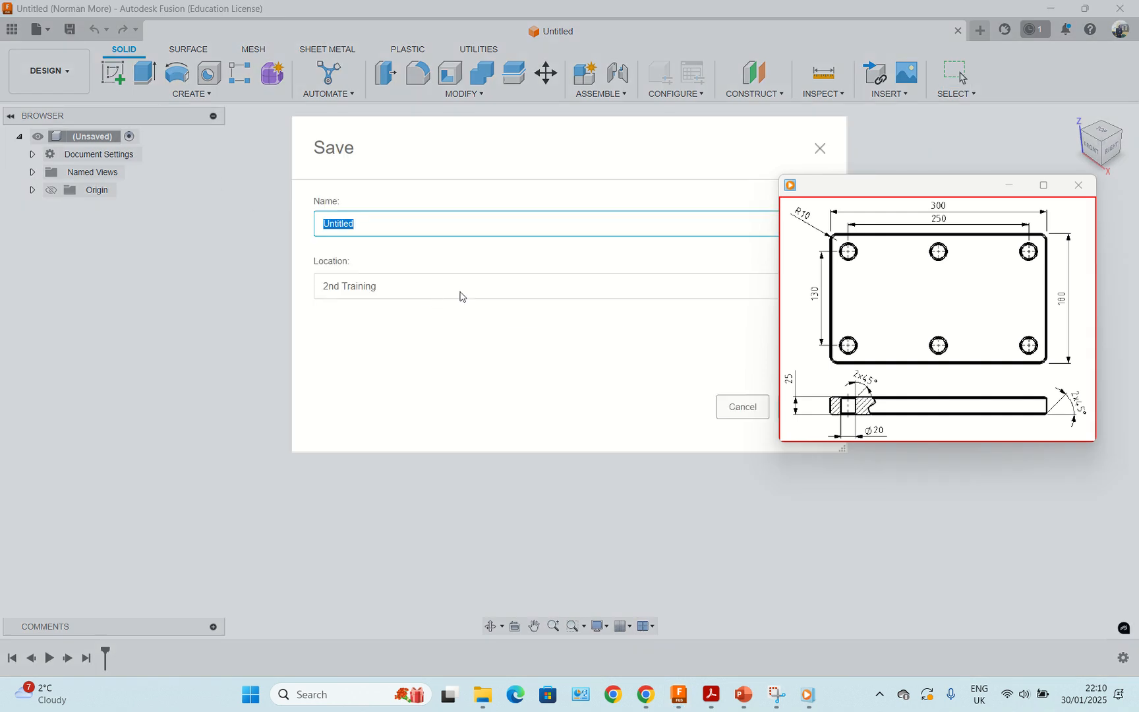
pyautogui.moveTo(504, 145); pyautogui.dragTo(399, 219)
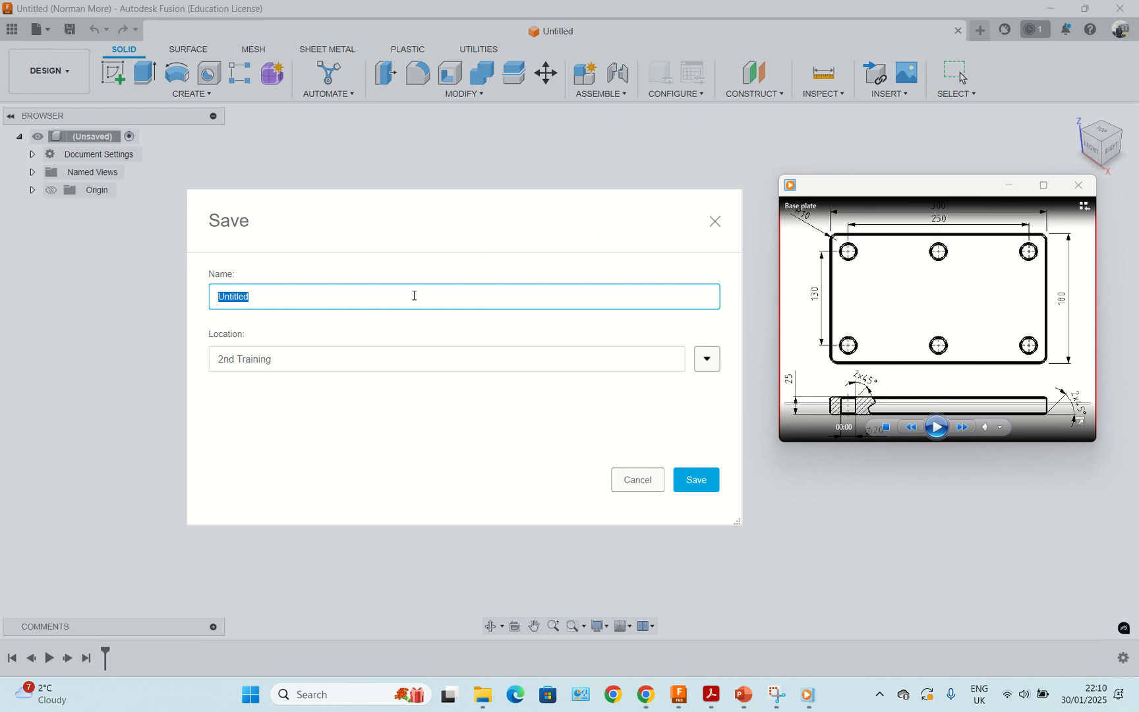
pyautogui.write('Base plate')
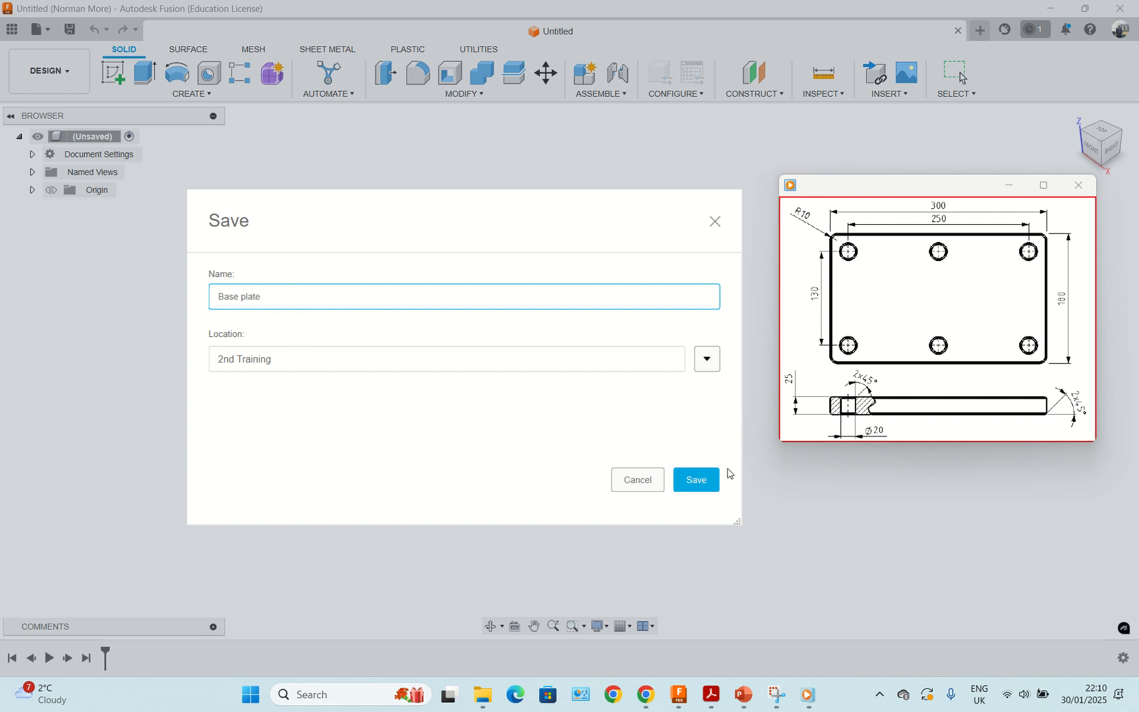
pyautogui.click(706, 359)
pyautogui.moveTo(490, 231); pyautogui.dragTo(481, 73)
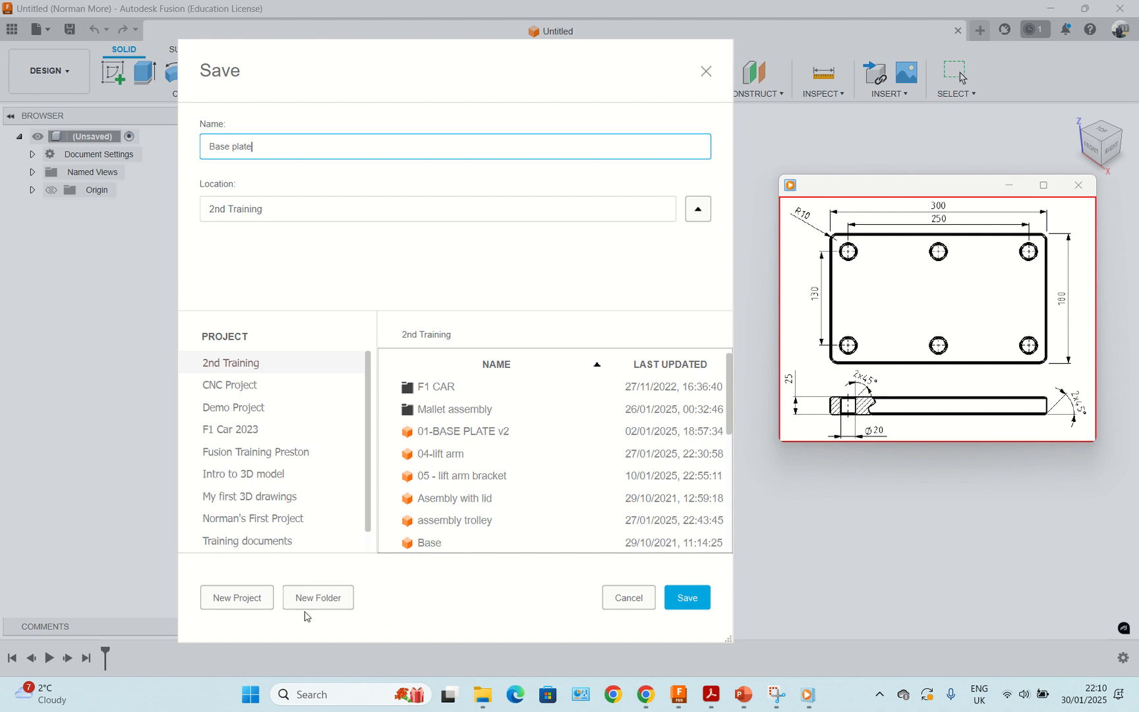
# - Create a folder named Weld Fixture in the 2nd Training project and save the design
pyautogui.click(311, 602)
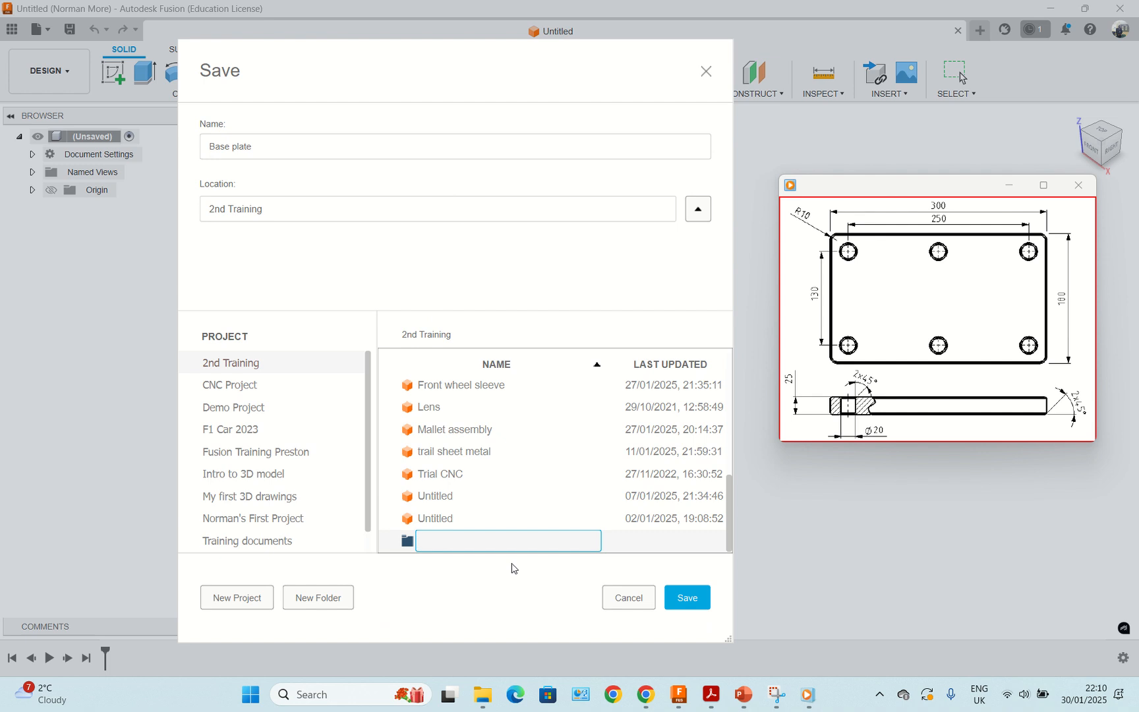
pyautogui.write('Weld Fixture')
pyautogui.click(697, 605)
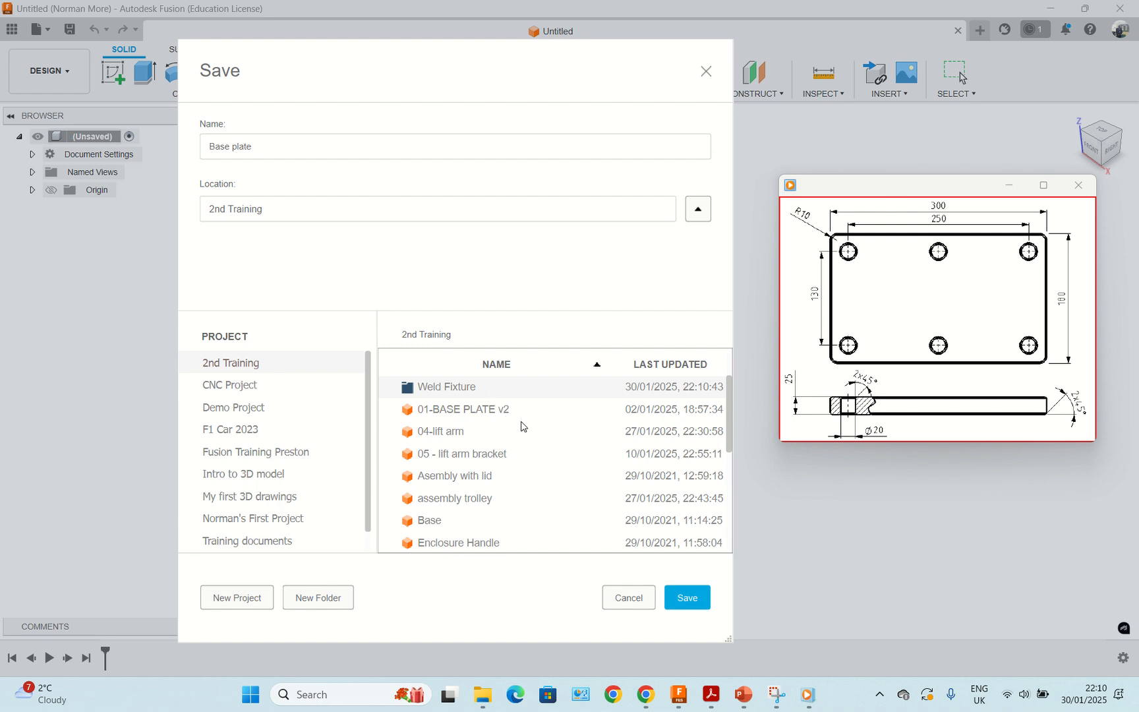
pyautogui.click(686, 599)
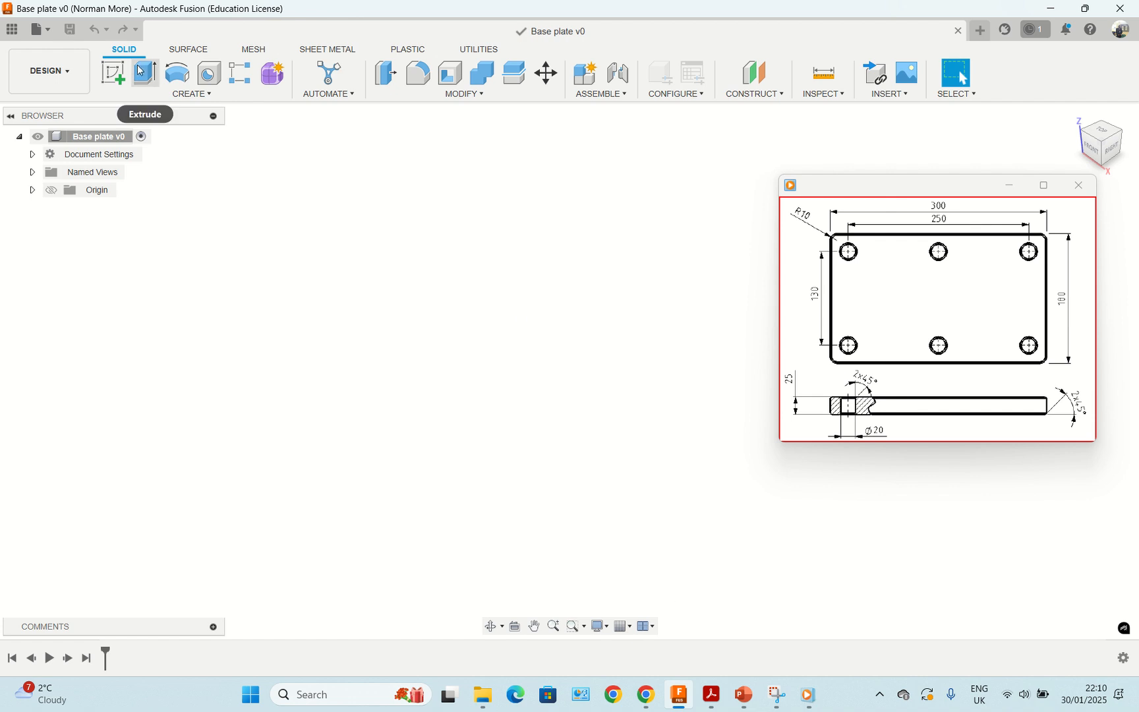
# - Sketch a 300 mm wide by 180 mm high rectangle on the horizontal origin plane, with its lower-left corner at the origin
pyautogui.click(113, 73)
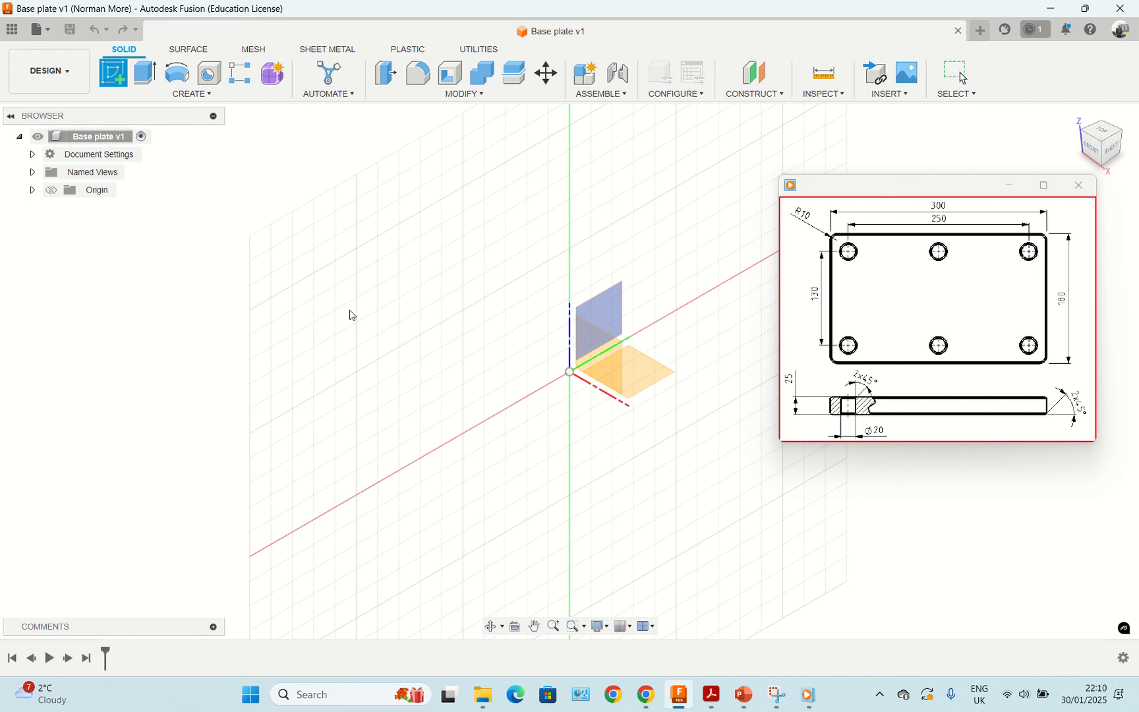
pyautogui.click(643, 381)
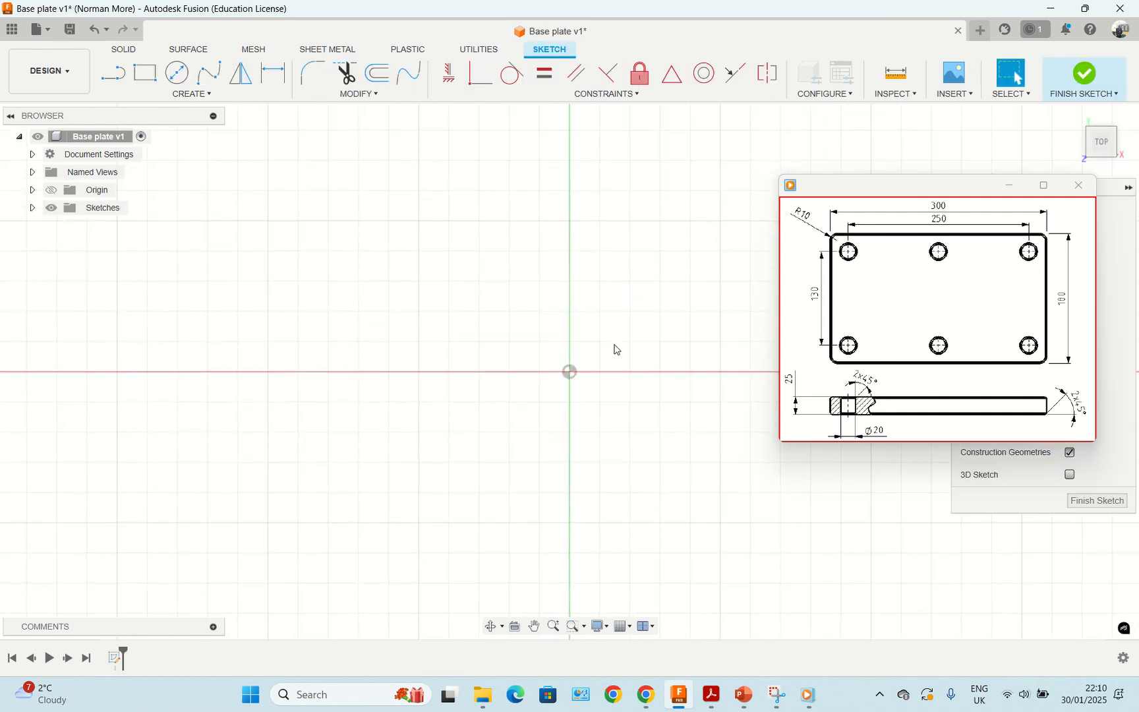
pyautogui.moveTo(615, 338)
pyautogui.mouseDown(button='middle')
pyautogui.moveTo(282, 401)
pyautogui.moveTo(272, 418)
pyautogui.mouseUp(button='middle')
pyautogui.click(153, 72)
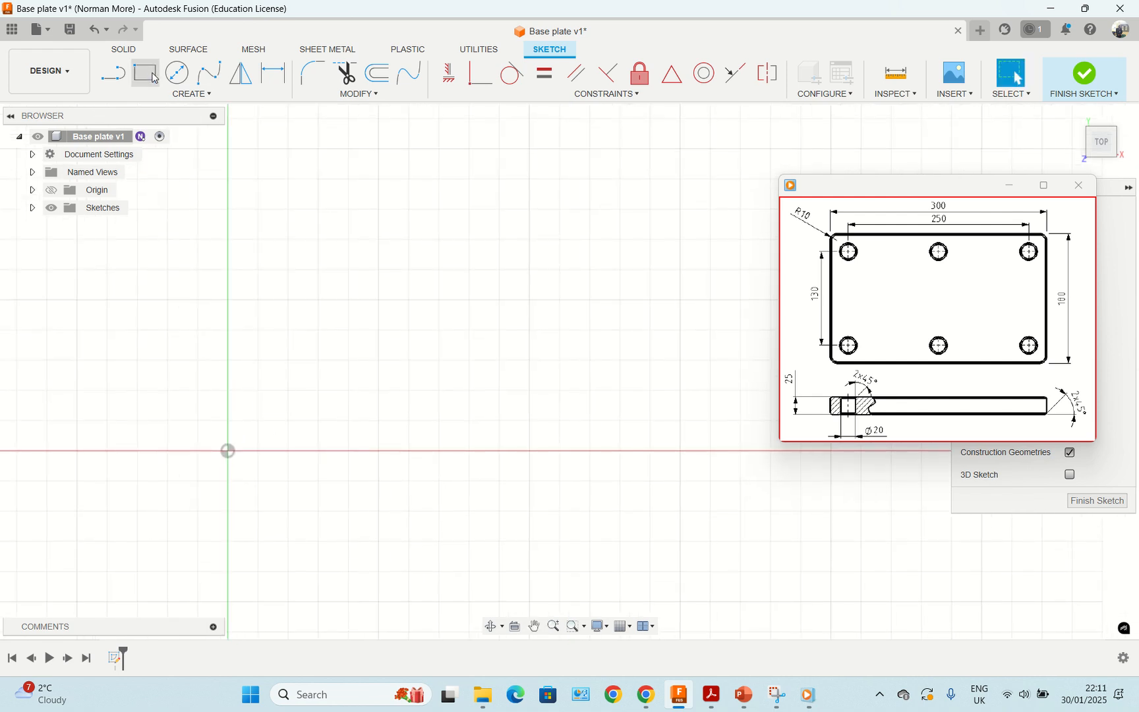
pyautogui.click(228, 451)
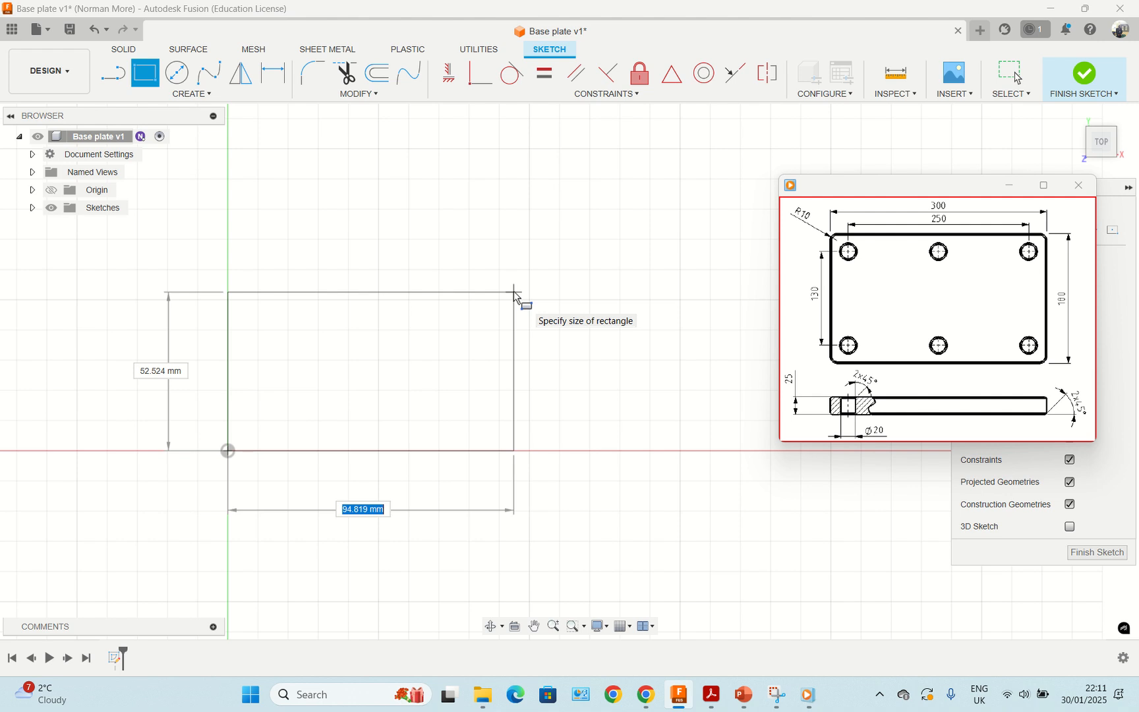
pyautogui.write('300')
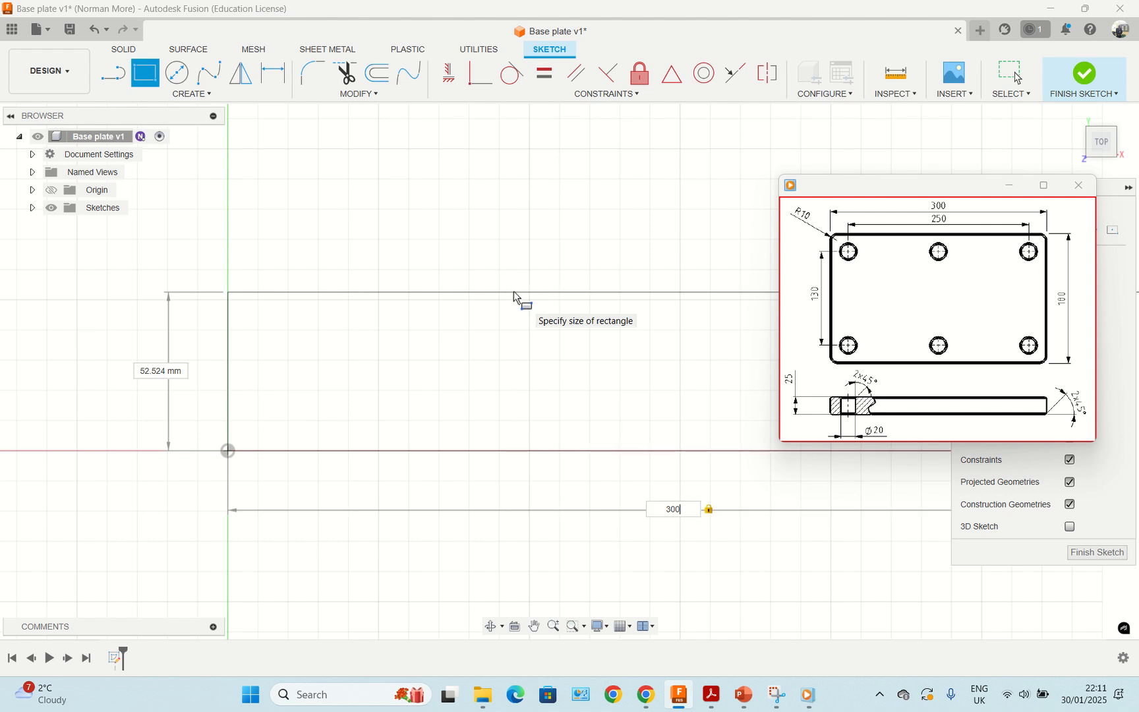
pyautogui.press('Tab')
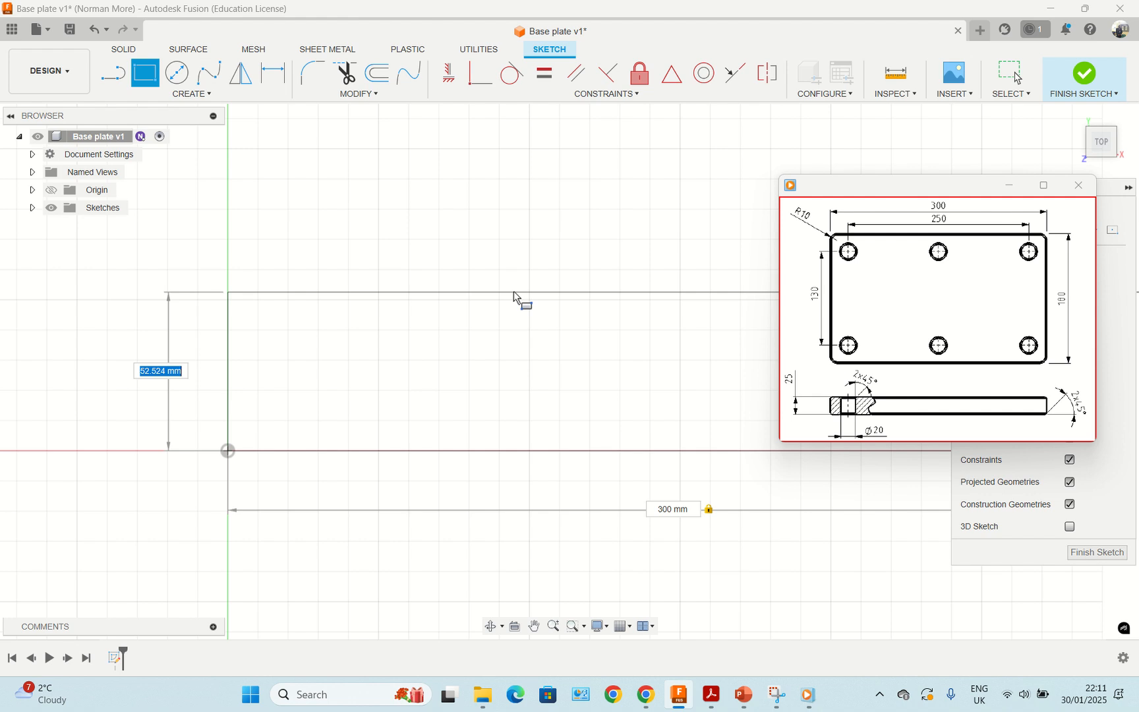
pyautogui.write('180')
pyautogui.press('Tab')
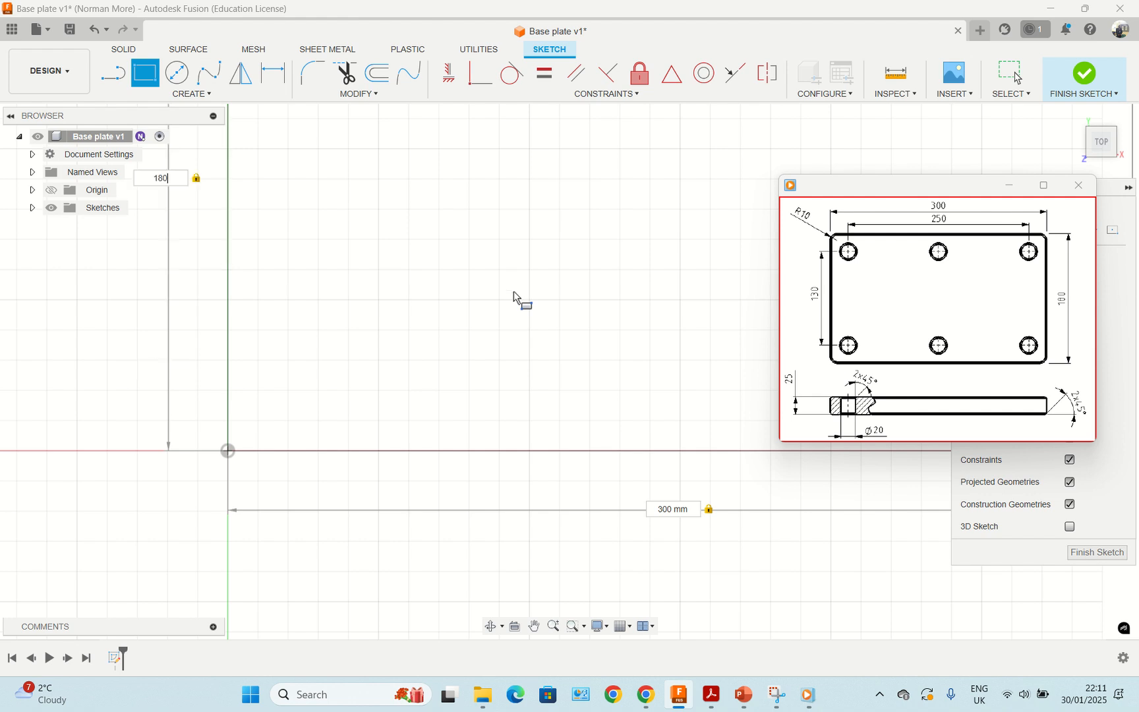
pyautogui.press('Return')
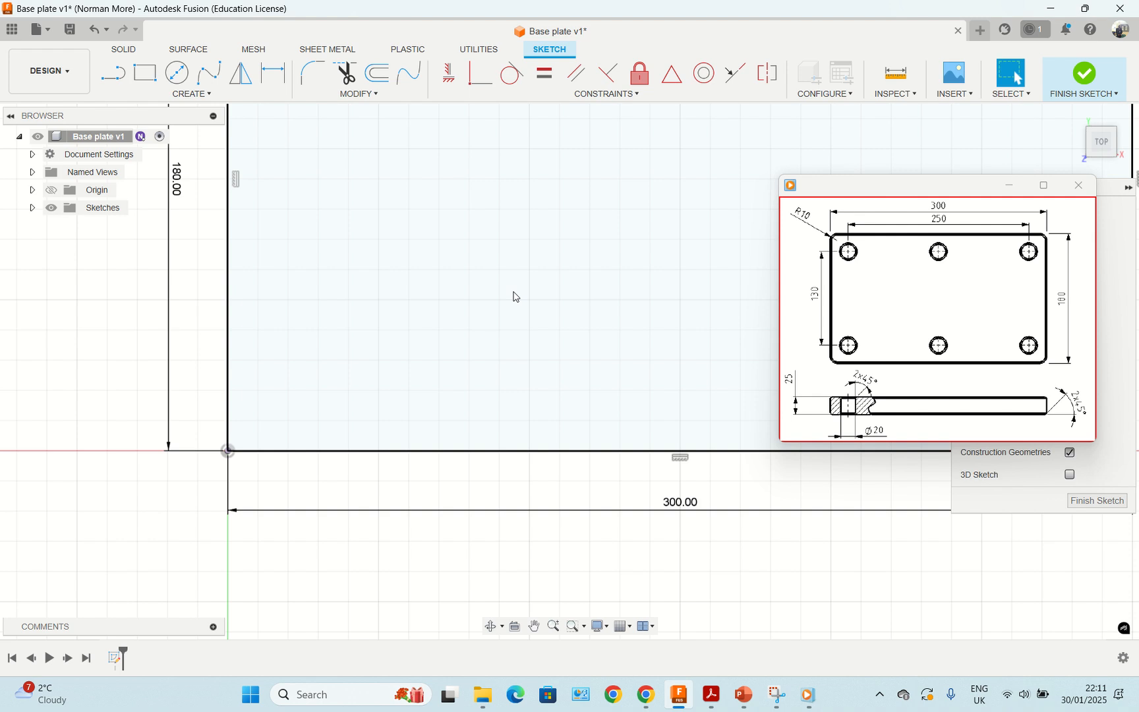
# - Extrude the rectangular profile 25 mm upward to form the plate
pyautogui.scroll(2, 516, 296)
pyautogui.scroll(-3, 516, 296)
pyautogui.scroll(-3, 516, 296)
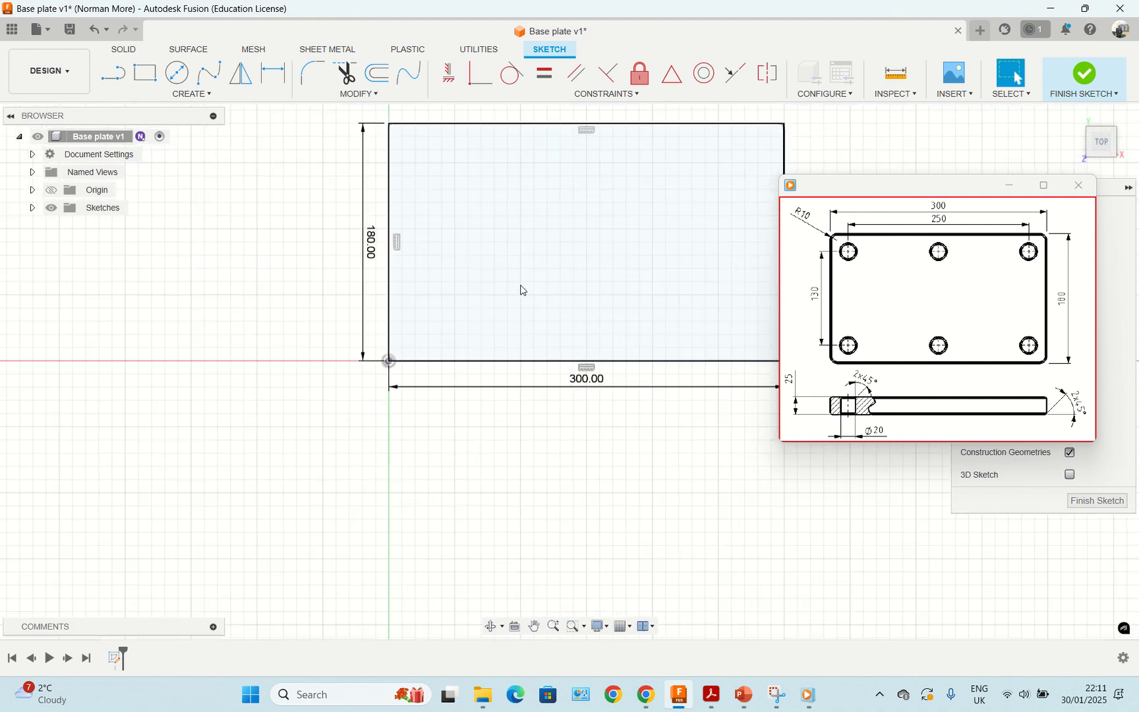
pyautogui.moveTo(625, 256); pyautogui.dragTo(468, 404, button='middle')
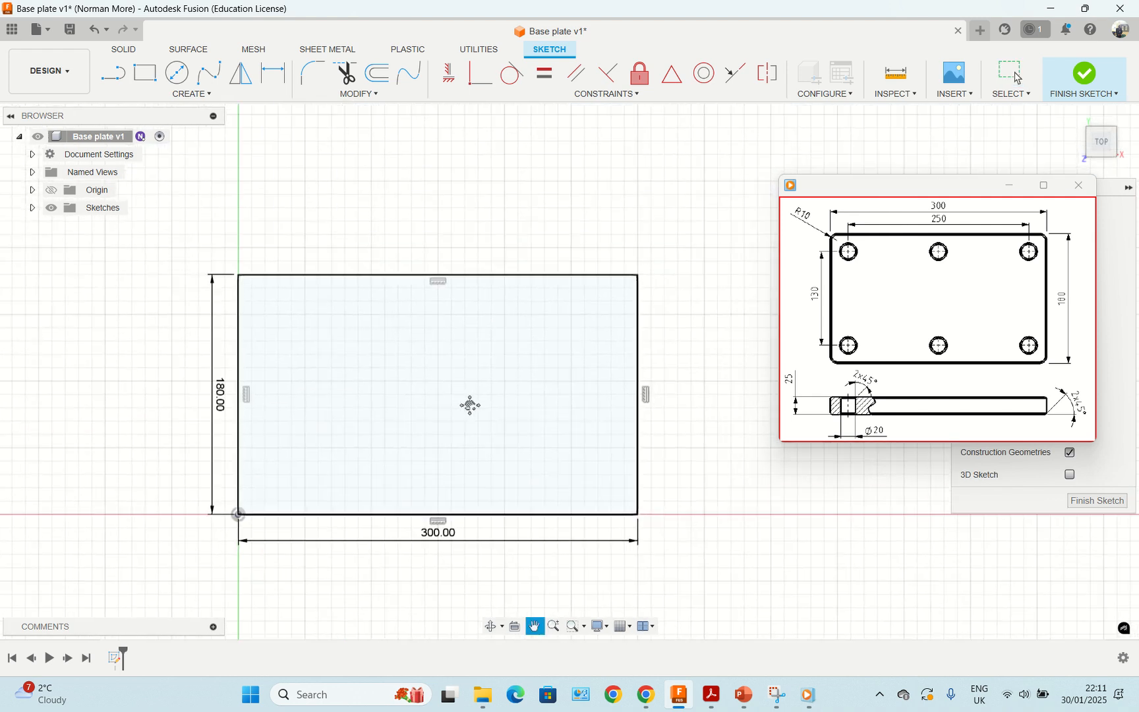
pyautogui.click(490, 389)
pyautogui.press('e')
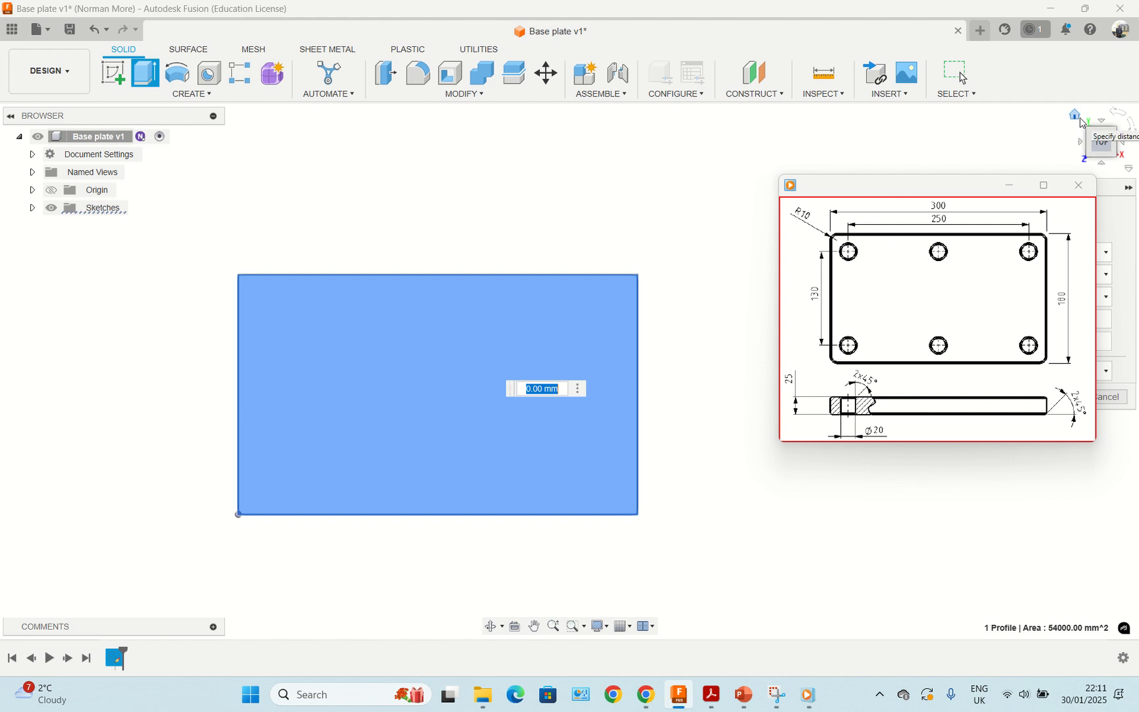
pyautogui.click(1078, 117)
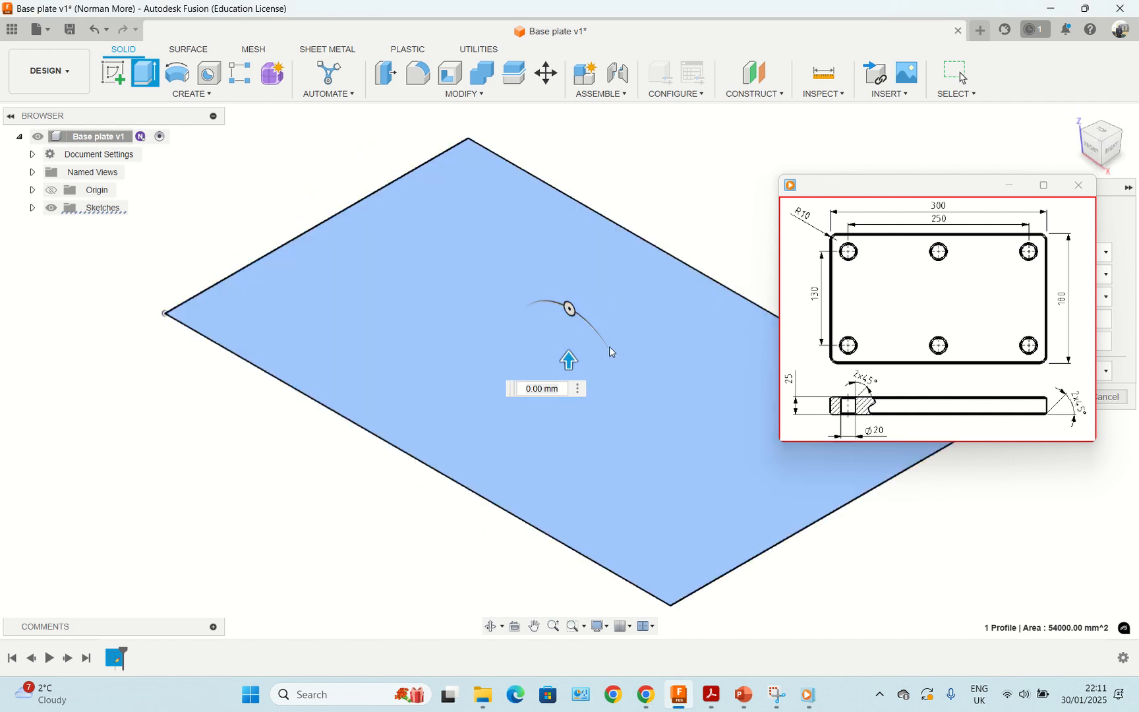
pyautogui.click(540, 389)
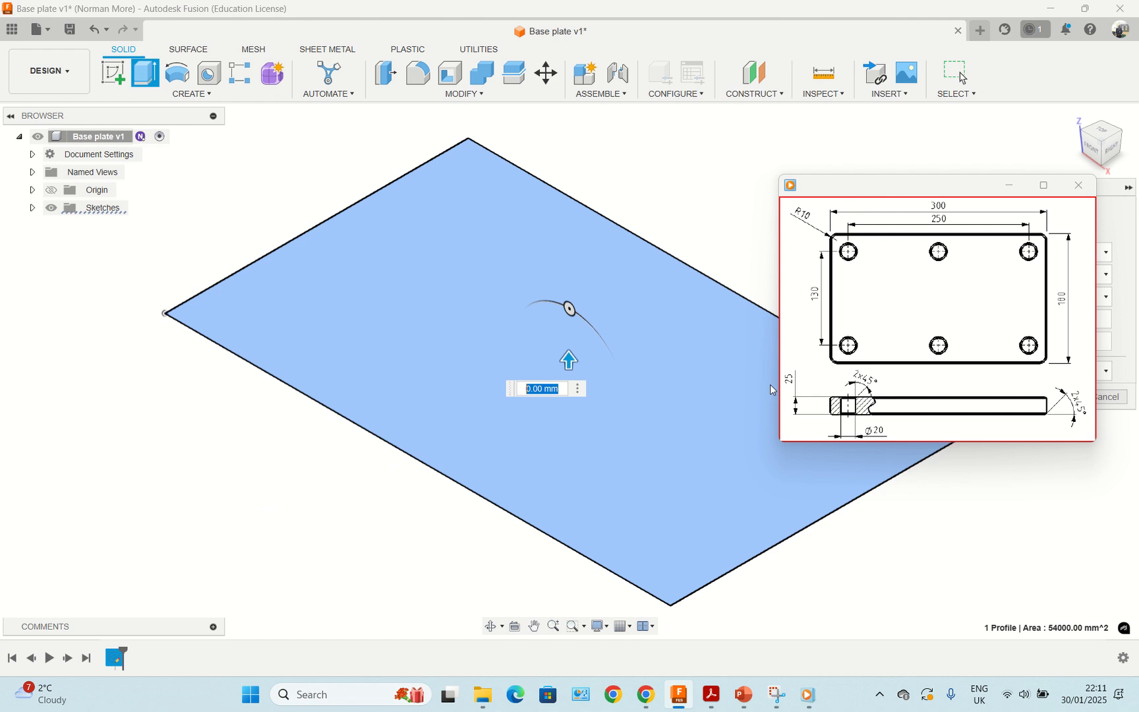
pyautogui.write('25')
pyautogui.press('Return')
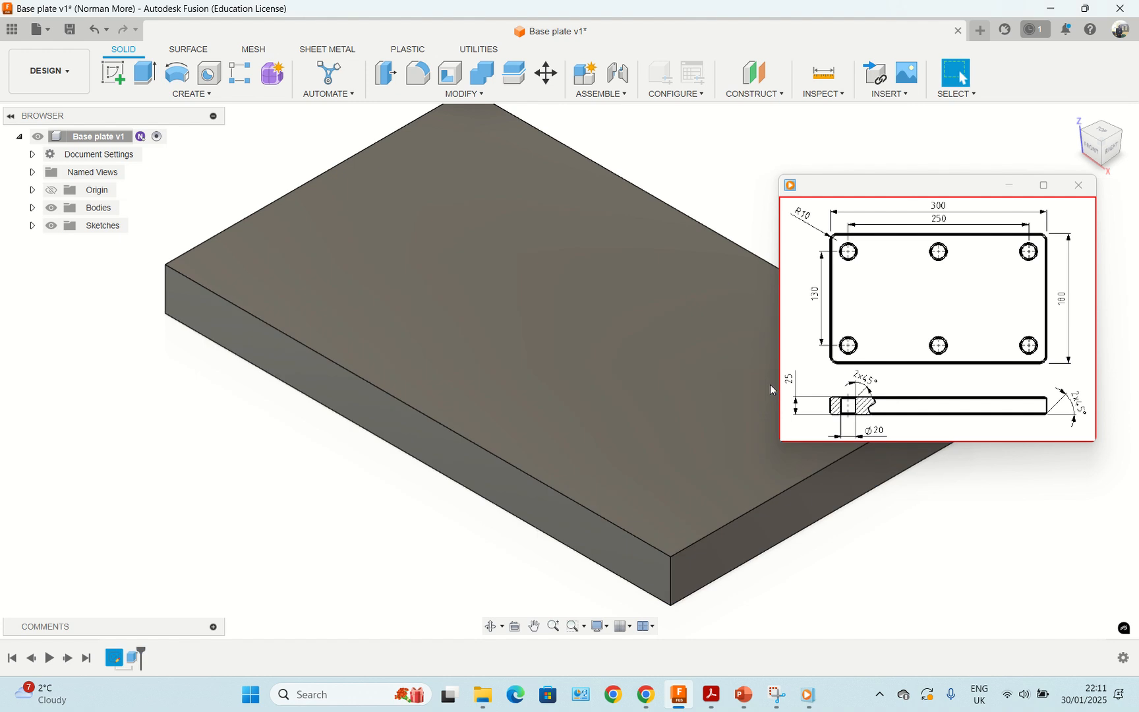
# - Sketch a 20 mm diameter circle on the plate's top face, near the upper-left corner
pyautogui.scroll(-4, 638, 315)
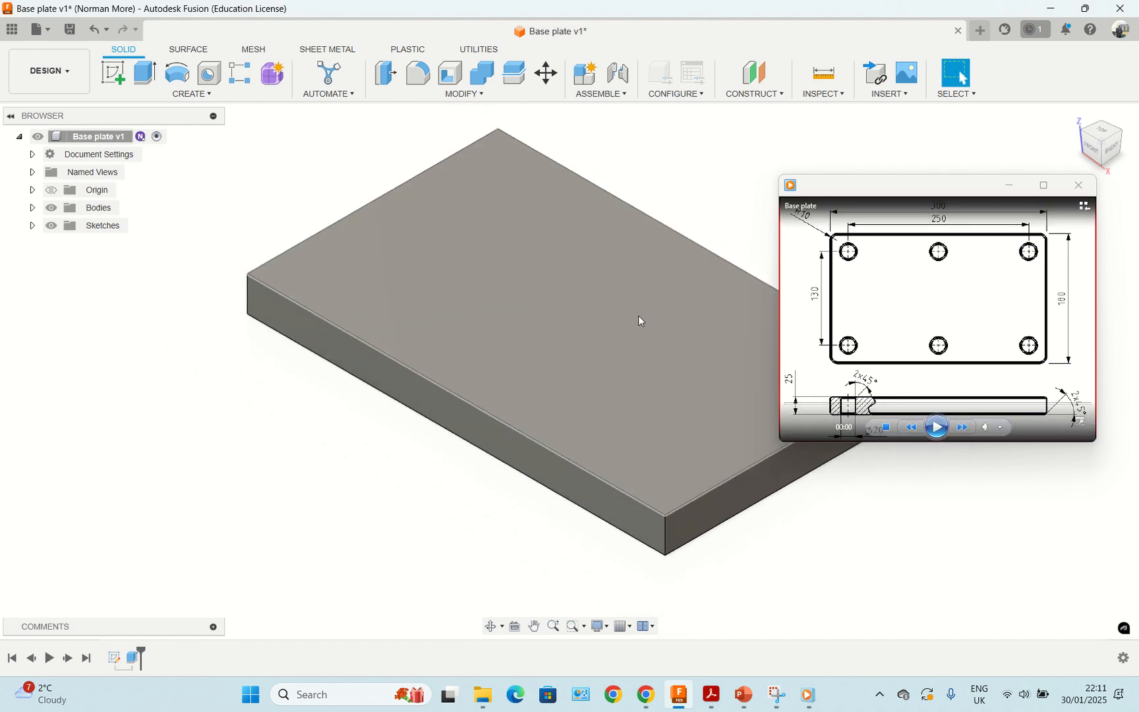
pyautogui.moveTo(625, 308); pyautogui.dragTo(454, 360, button='middle')
pyautogui.moveTo(999, 399)
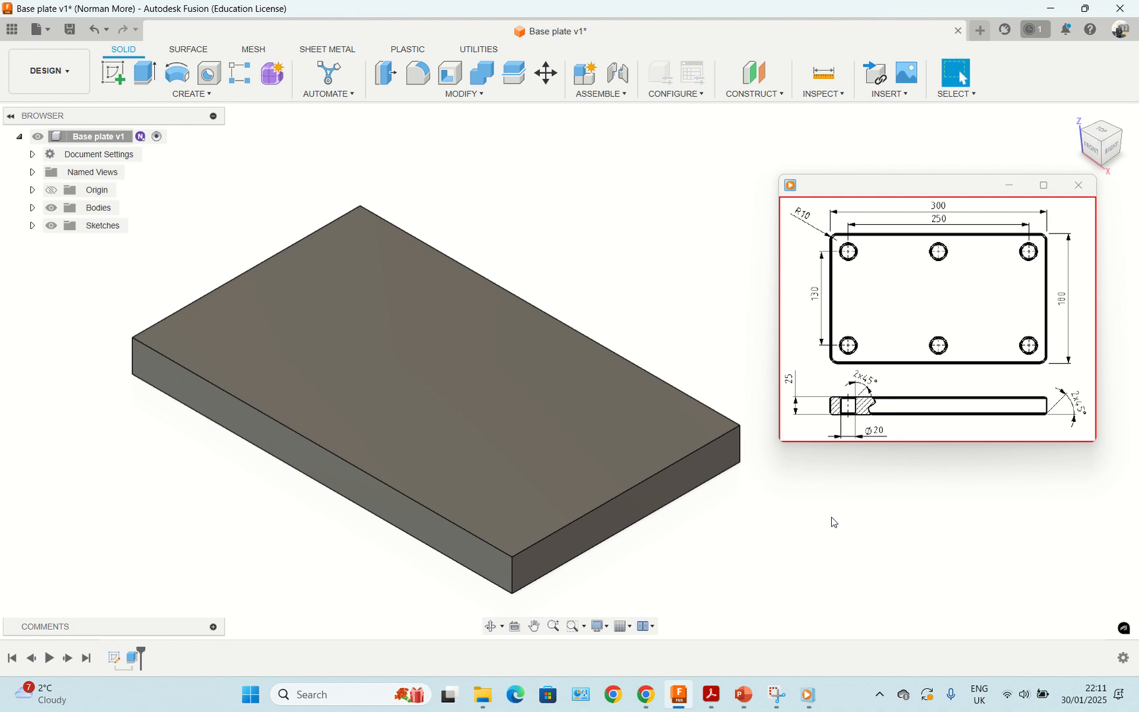
pyautogui.click(343, 296)
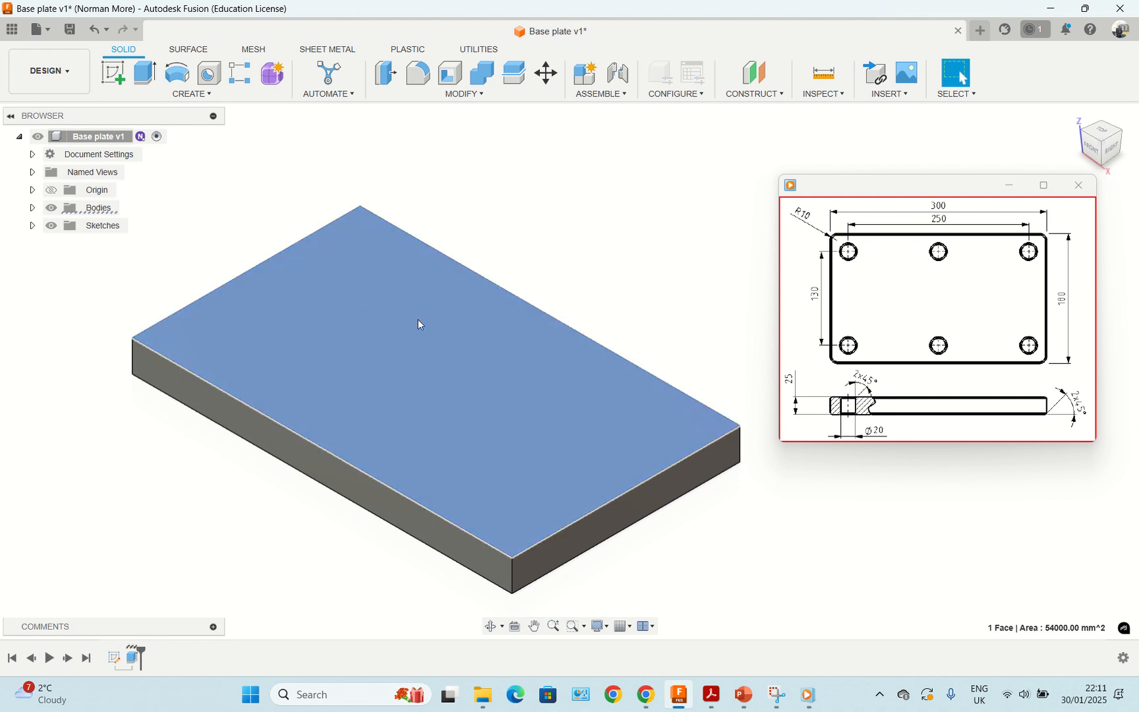
pyautogui.click(113, 72)
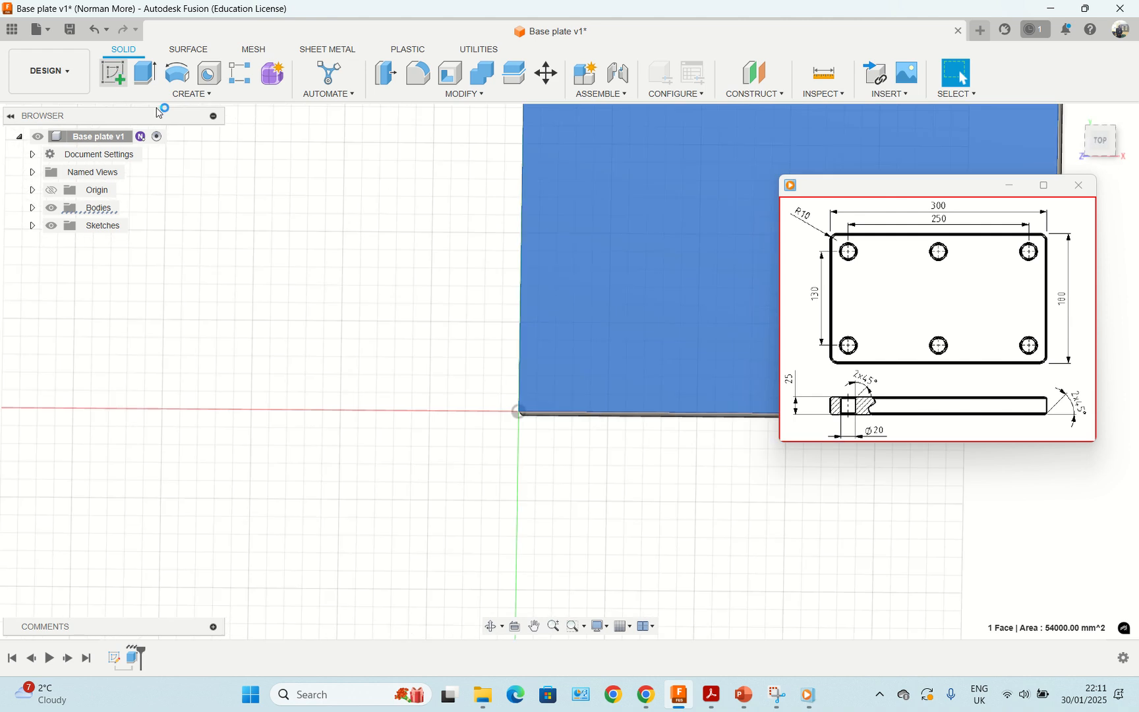
pyautogui.moveTo(659, 250)
pyautogui.mouseDown(button='middle')
pyautogui.moveTo(666, 234)
pyautogui.moveTo(425, 383)
pyautogui.moveTo(304, 393)
pyautogui.moveTo(292, 384)
pyautogui.moveTo(295, 399)
pyautogui.mouseUp(button='middle')
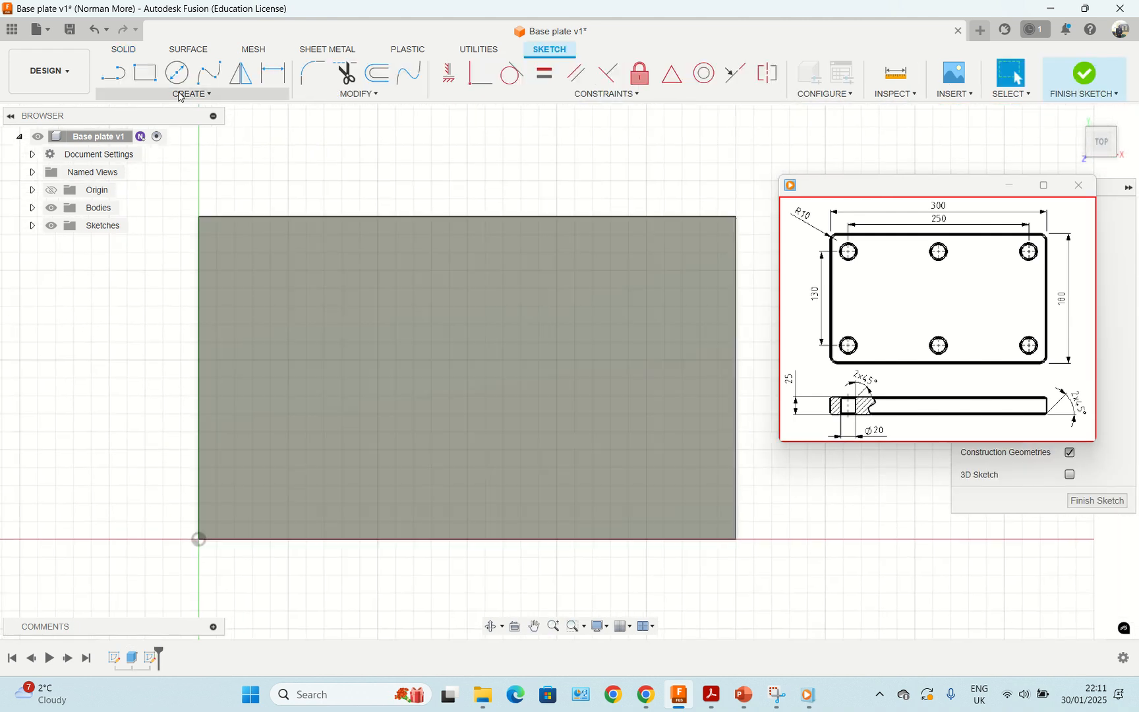
pyautogui.click(177, 73)
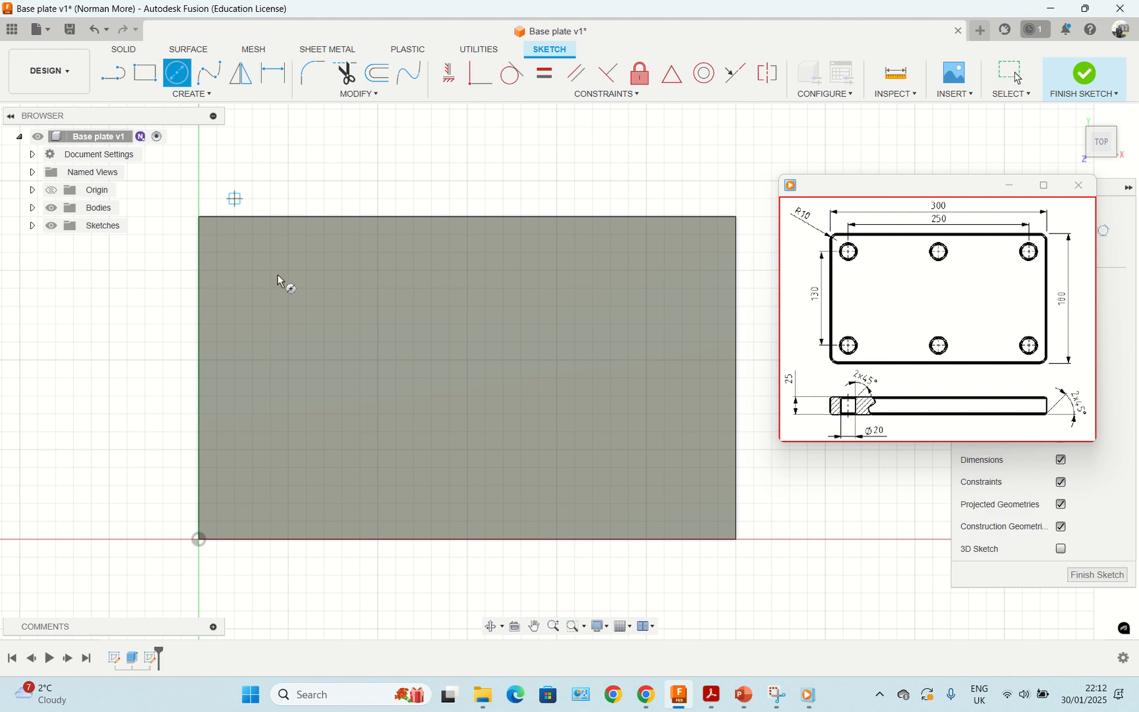
pyautogui.click(239, 259)
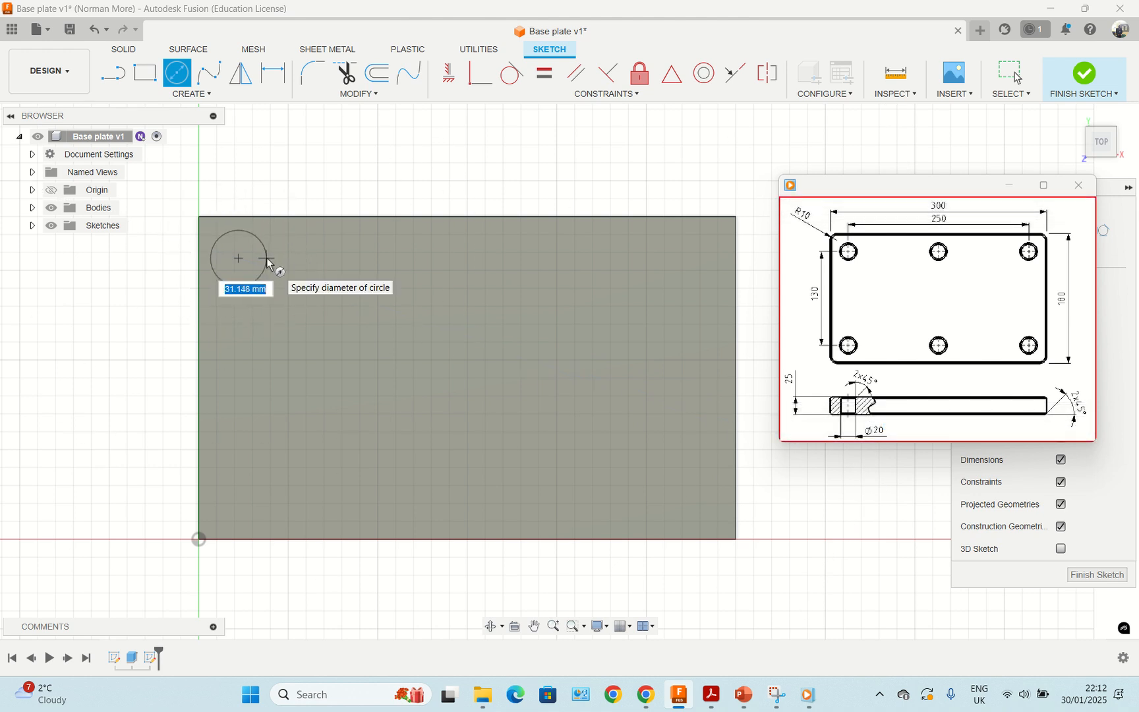
pyautogui.write('20')
pyautogui.press('Return')
pyautogui.press('Escape')
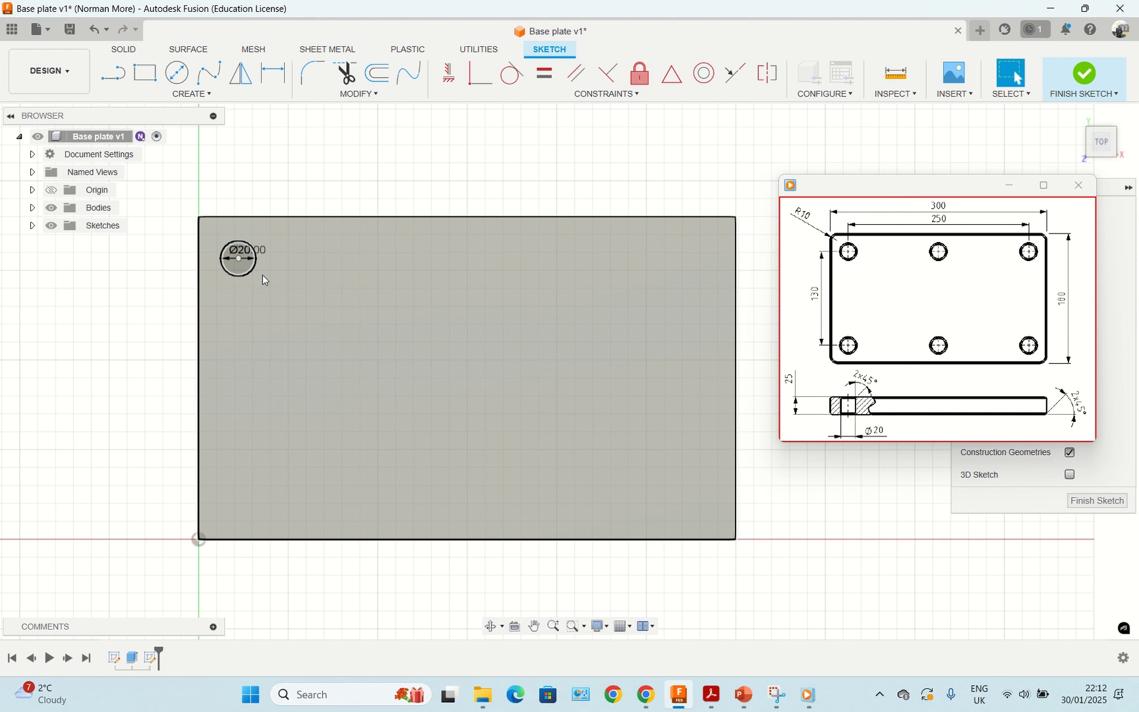
# - Dimension the circle's centre 25 mm from the plate's upper edge
pyautogui.click(274, 73)
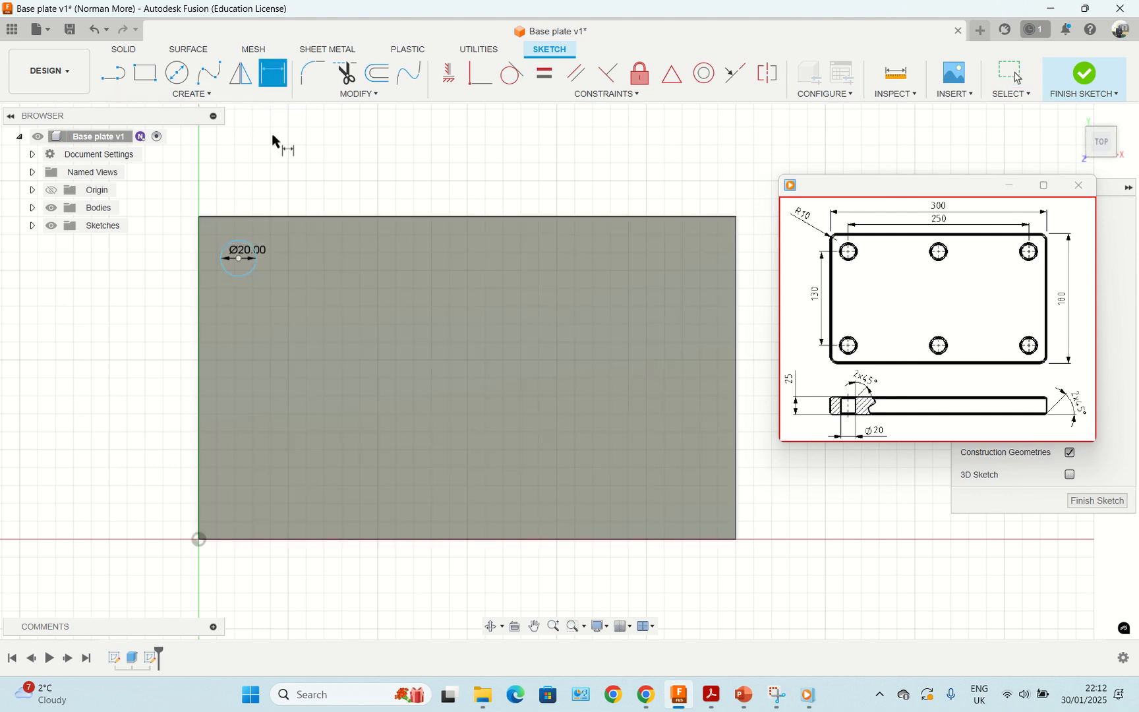
pyautogui.click(245, 242)
pyautogui.click(250, 217)
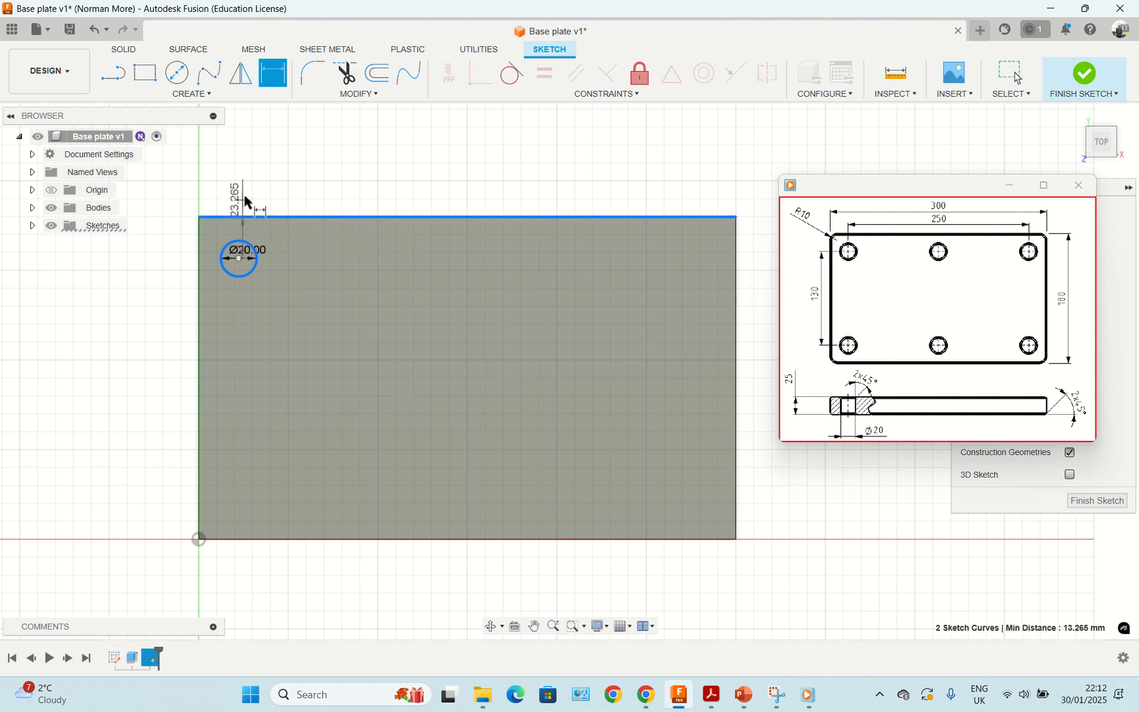
pyautogui.click(250, 191)
pyautogui.write('25')
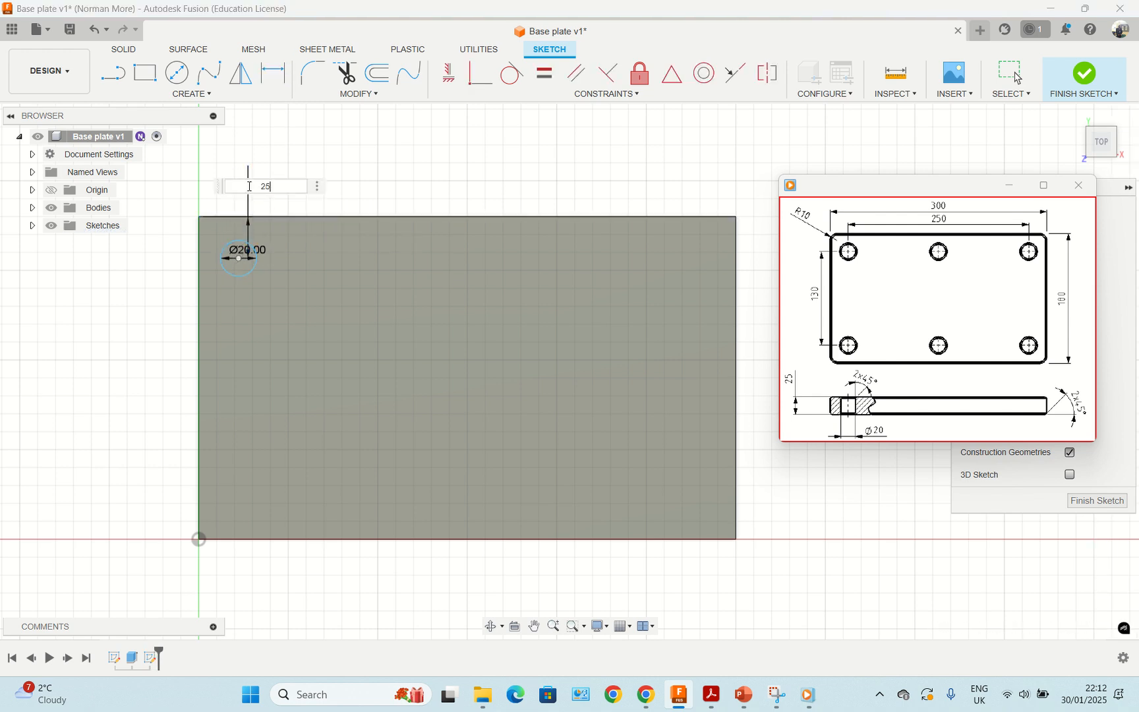
pyautogui.press('Return')
# - Dimension the circle's centre 25 mm from the plate's left edge
pyautogui.click(251, 275)
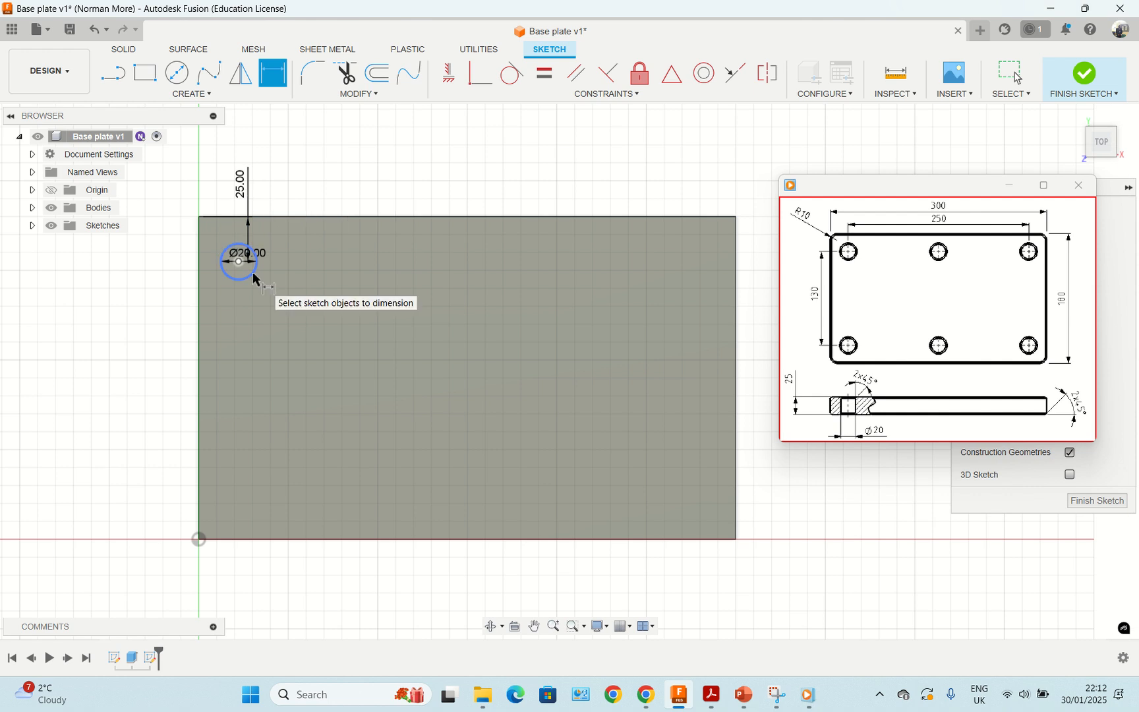
pyautogui.click(200, 289)
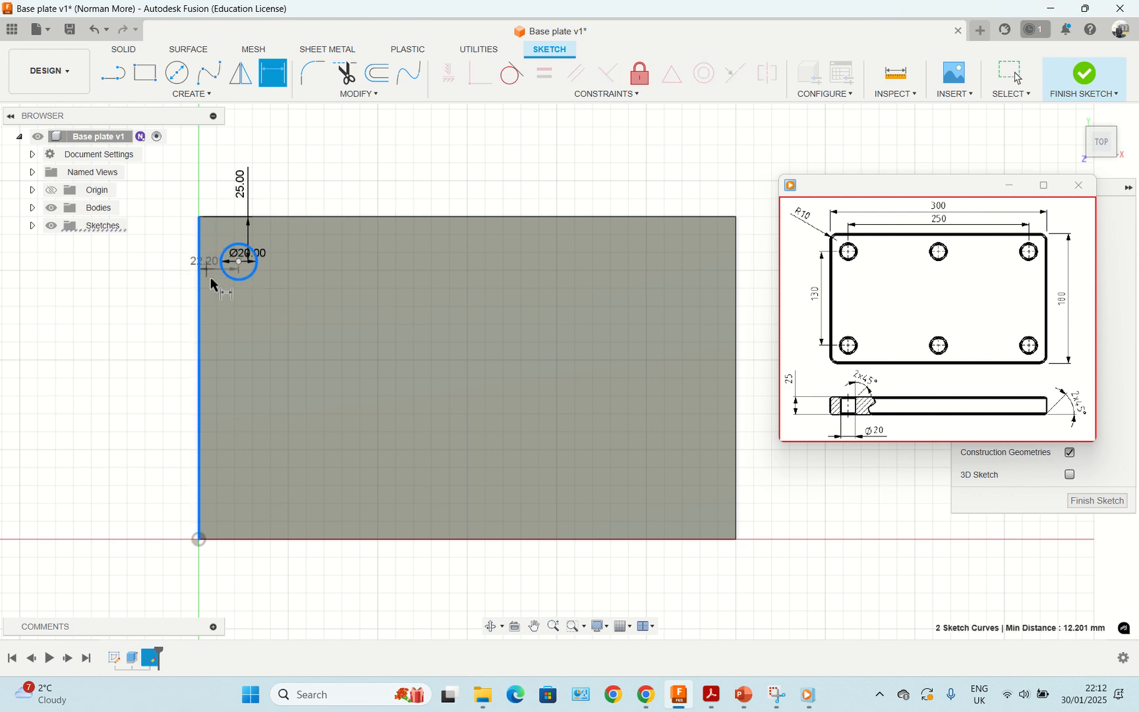
pyautogui.click(167, 307)
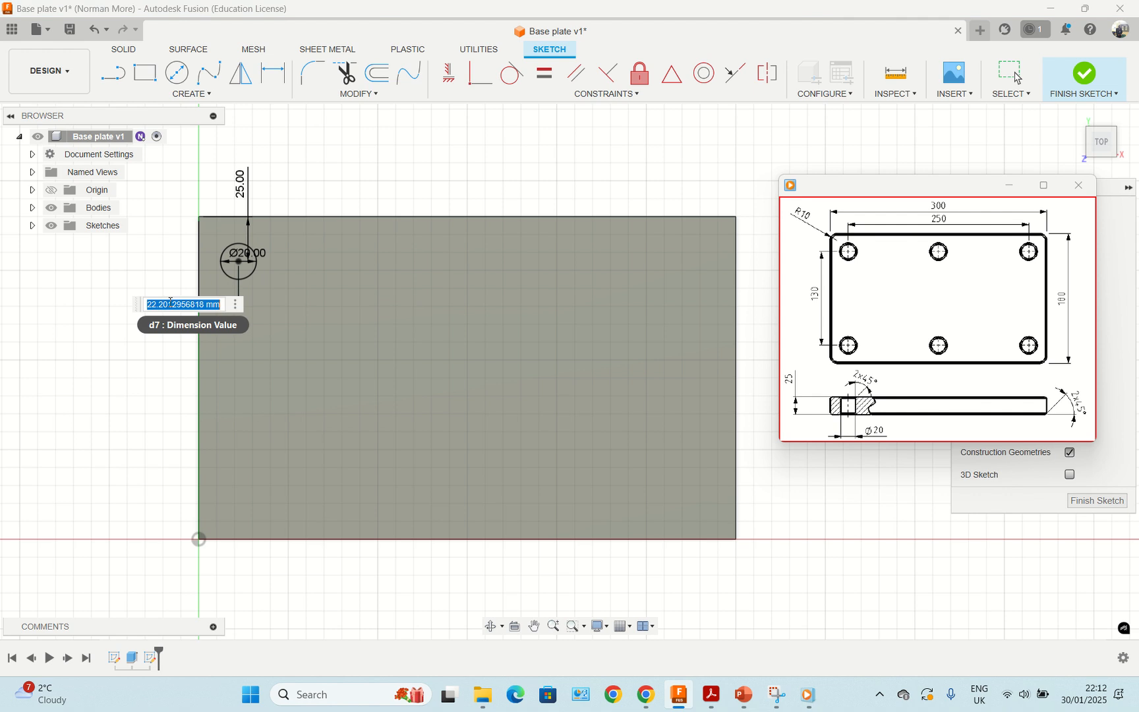
pyautogui.write('25')
pyautogui.press('Return')
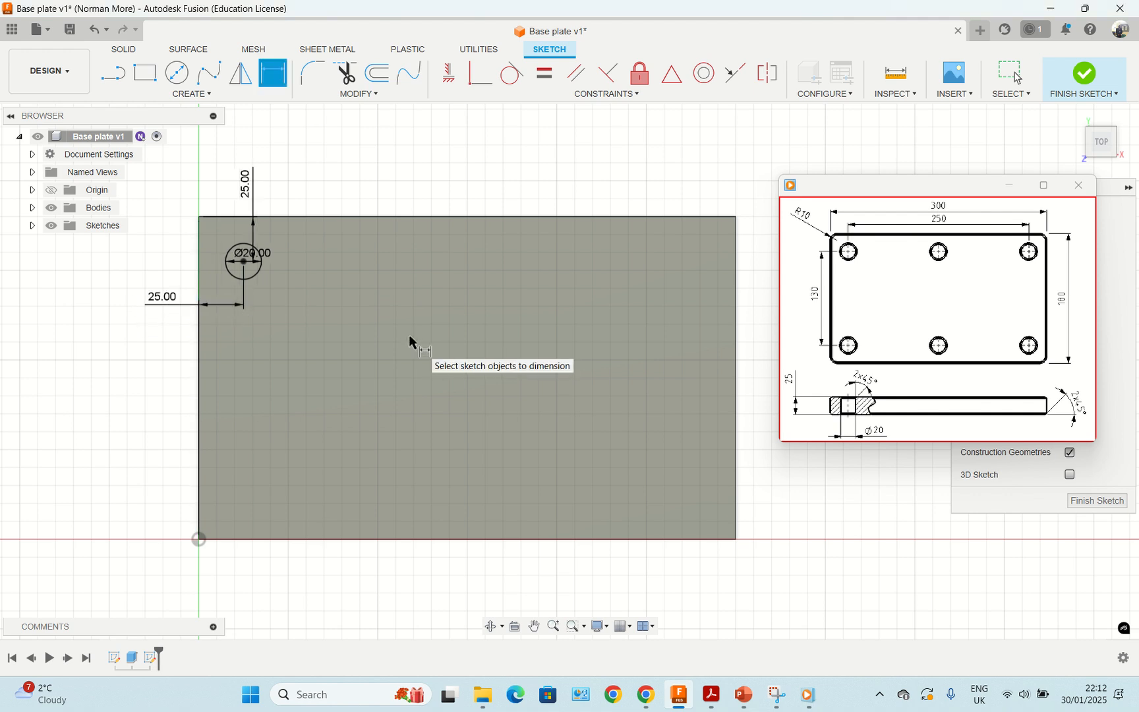
# - Sketch a vertical line about 40 mm long down from the midpoint of the plate's upper edge
pyautogui.click(112, 75)
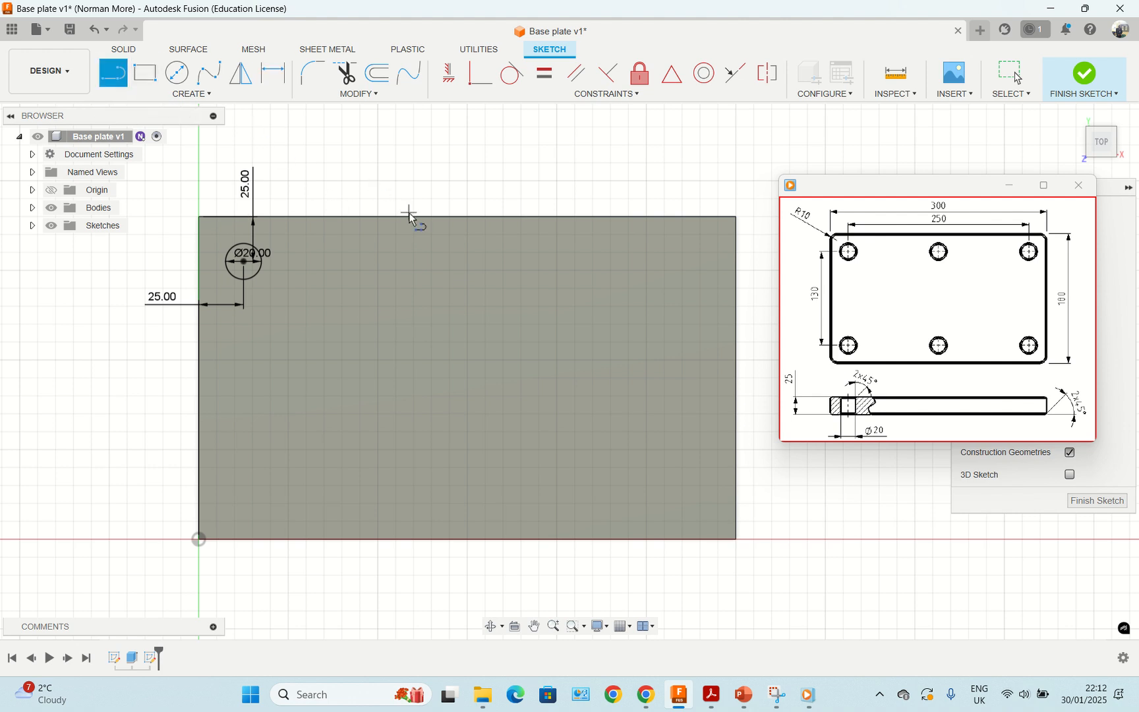
pyautogui.click(468, 218)
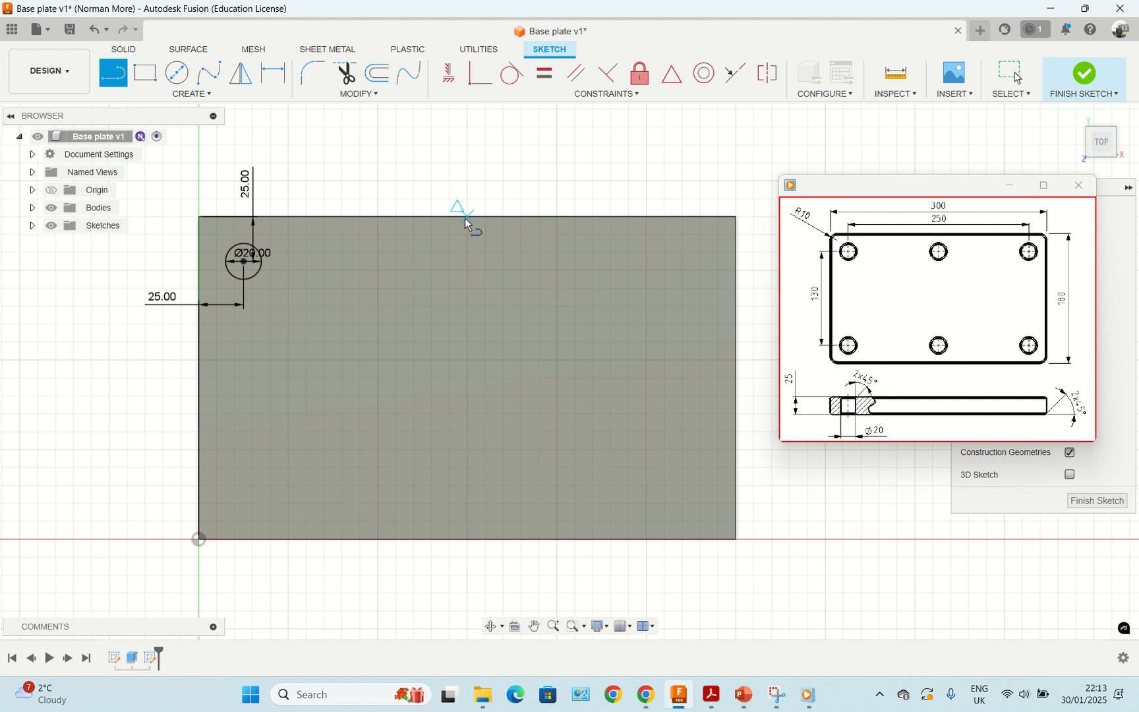
pyautogui.click(468, 288)
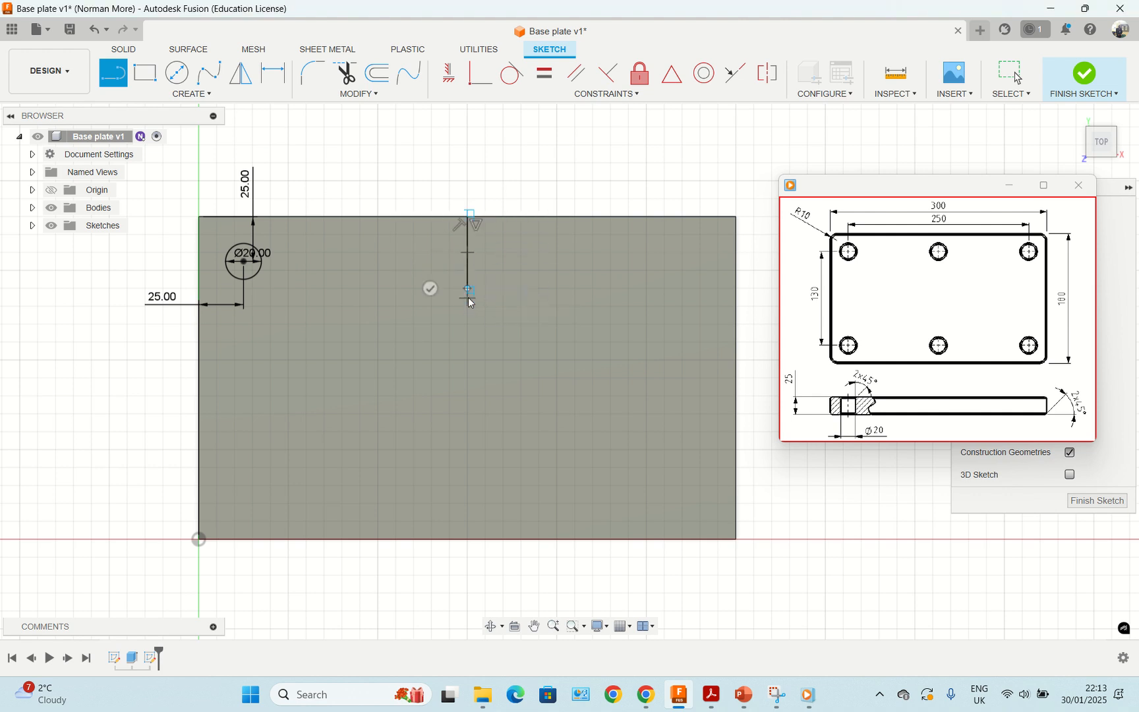
pyautogui.press('Escape')
# - Move the reference drawing clear of the sketch options and convert the vertical line to construction geometry
pyautogui.moveTo(975, 190)
pyautogui.mouseDown()
pyautogui.moveTo(988, 203)
pyautogui.moveTo(987, 374)
pyautogui.moveTo(1006, 338)
pyautogui.mouseUp()
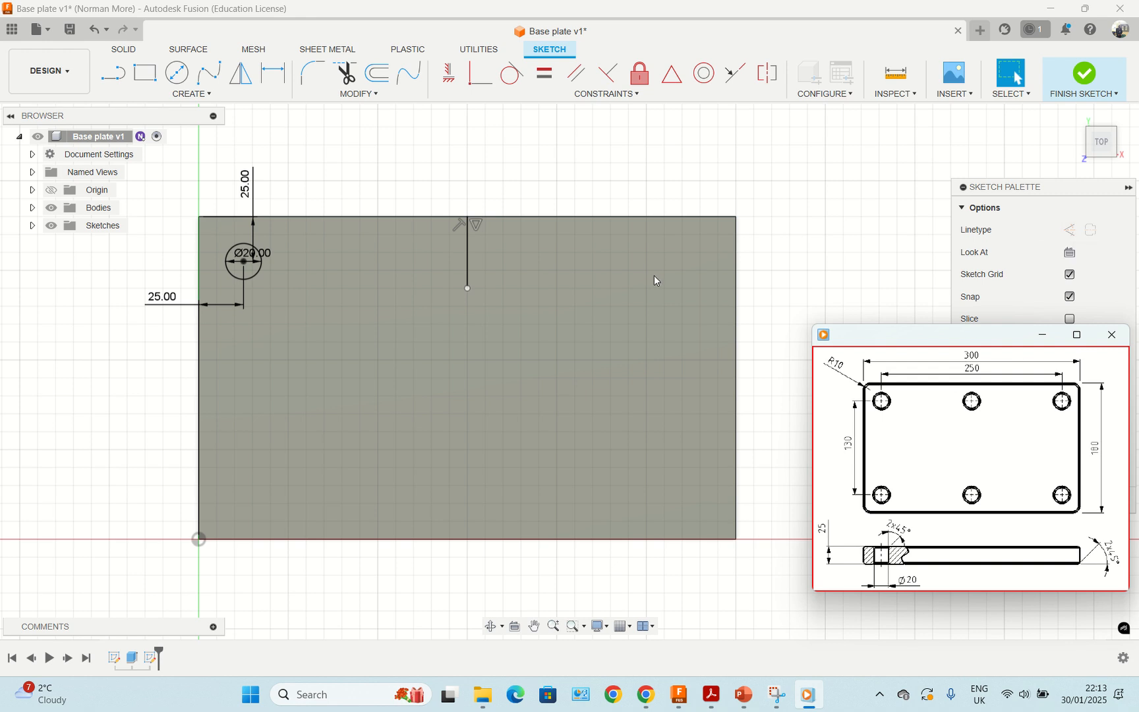
pyautogui.click(1069, 231)
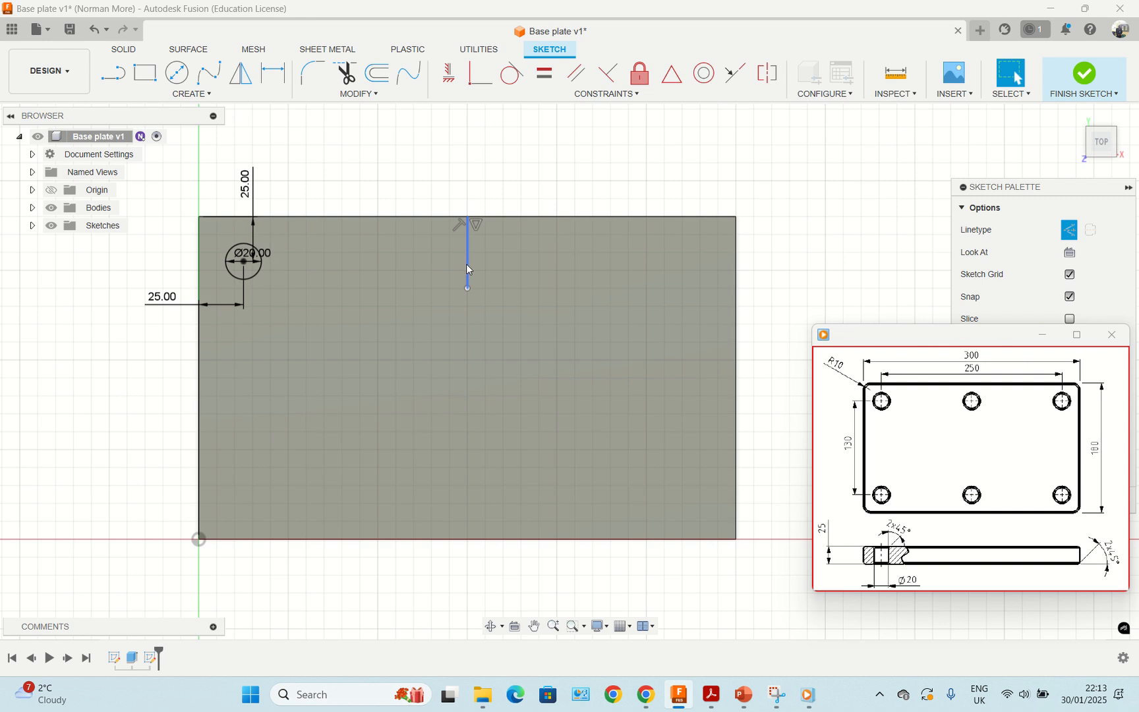
pyautogui.click(467, 263)
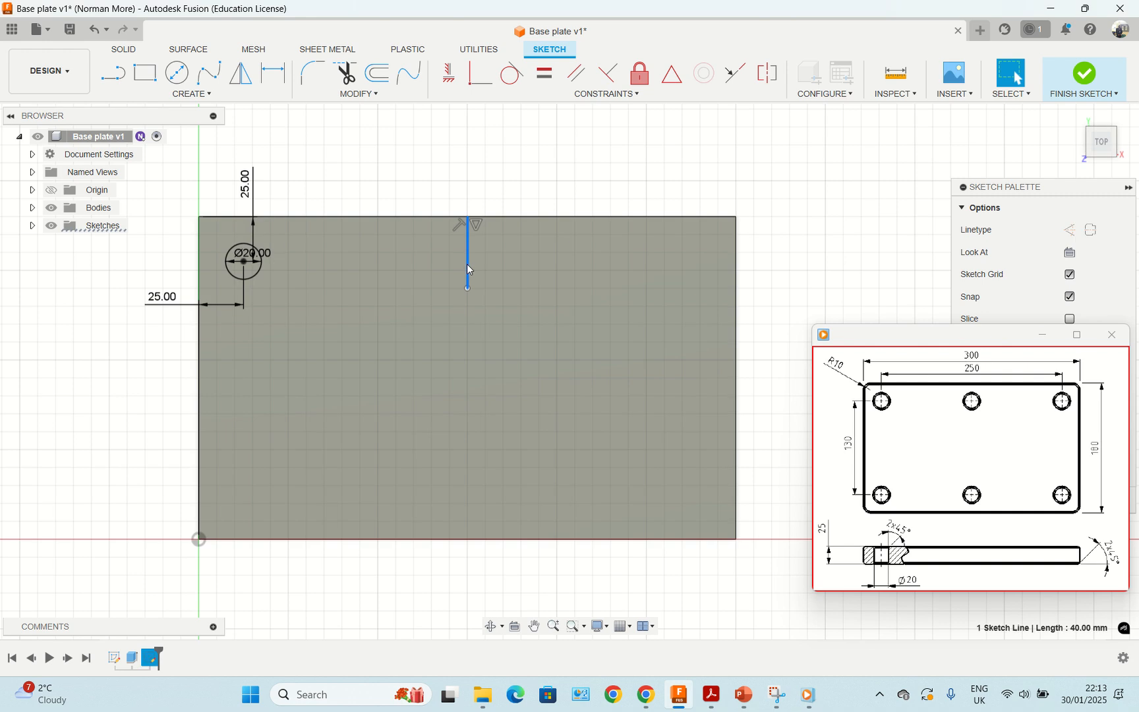
pyautogui.click(1069, 231)
pyautogui.click(868, 269)
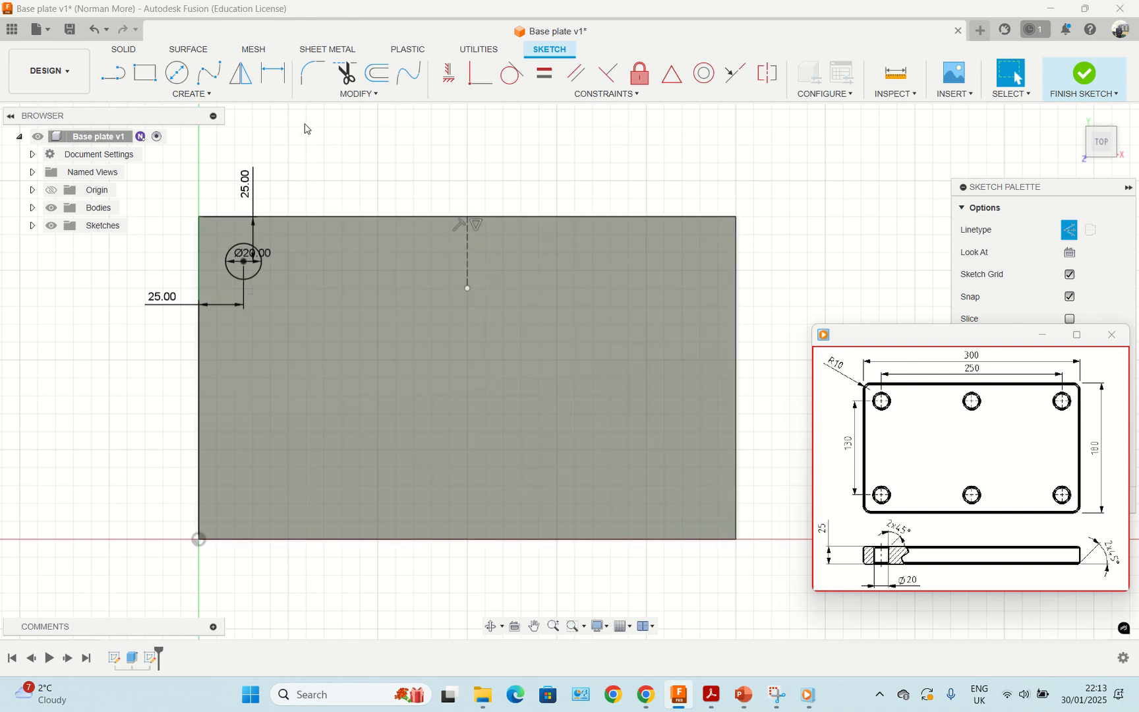
# - Mirror the upper-left circle about the vertical construction line to the plate's right side
pyautogui.click(241, 77)
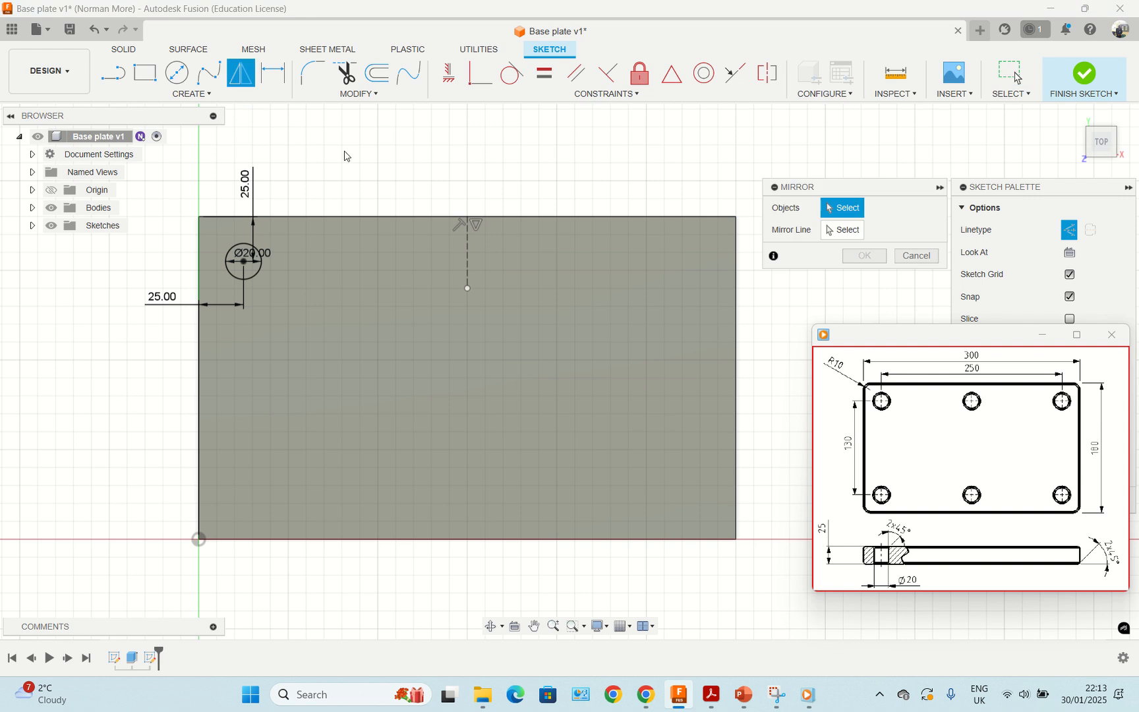
pyautogui.click(263, 276)
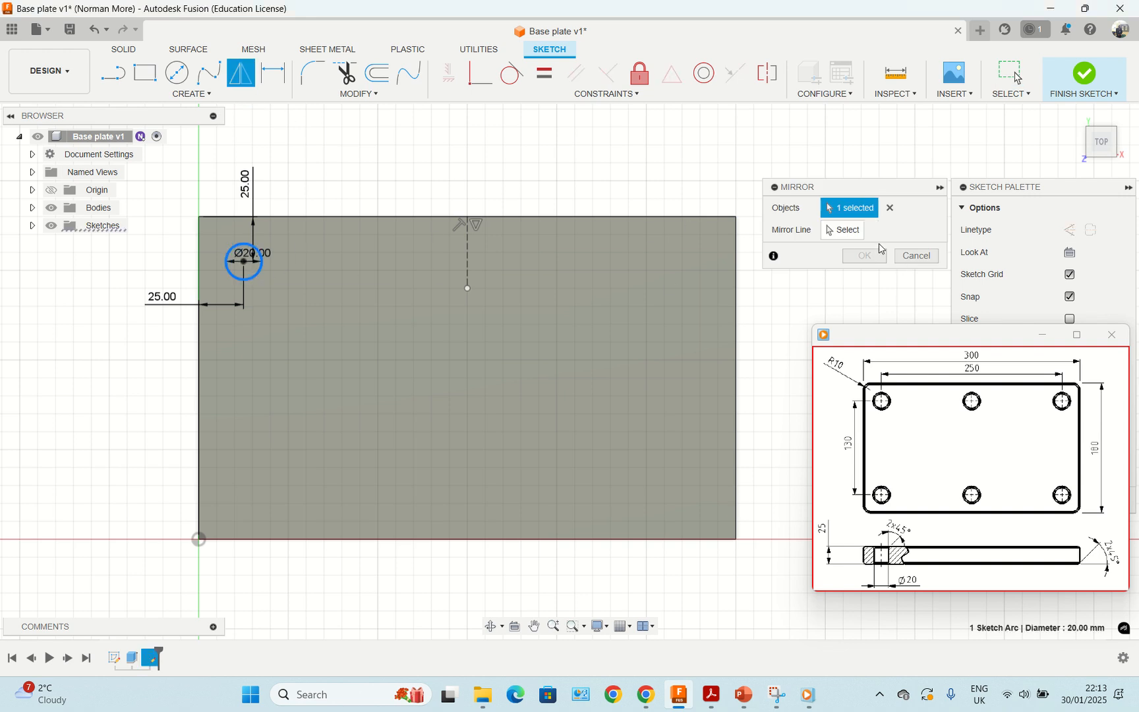
pyautogui.click(845, 232)
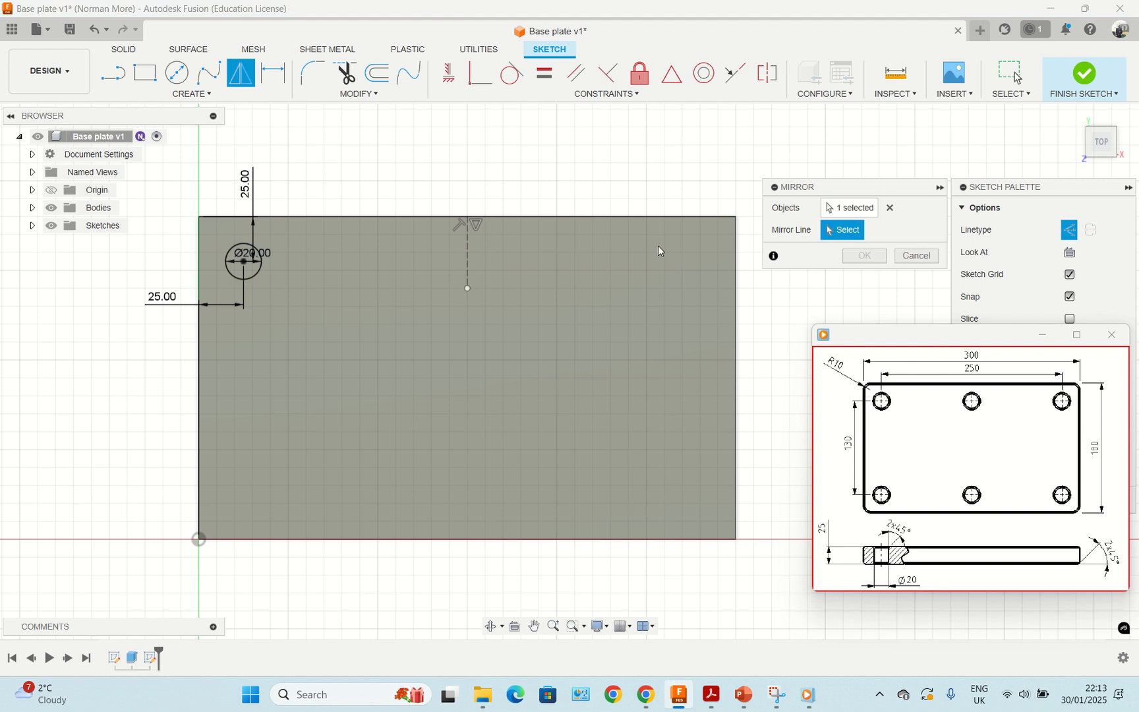
pyautogui.click(468, 271)
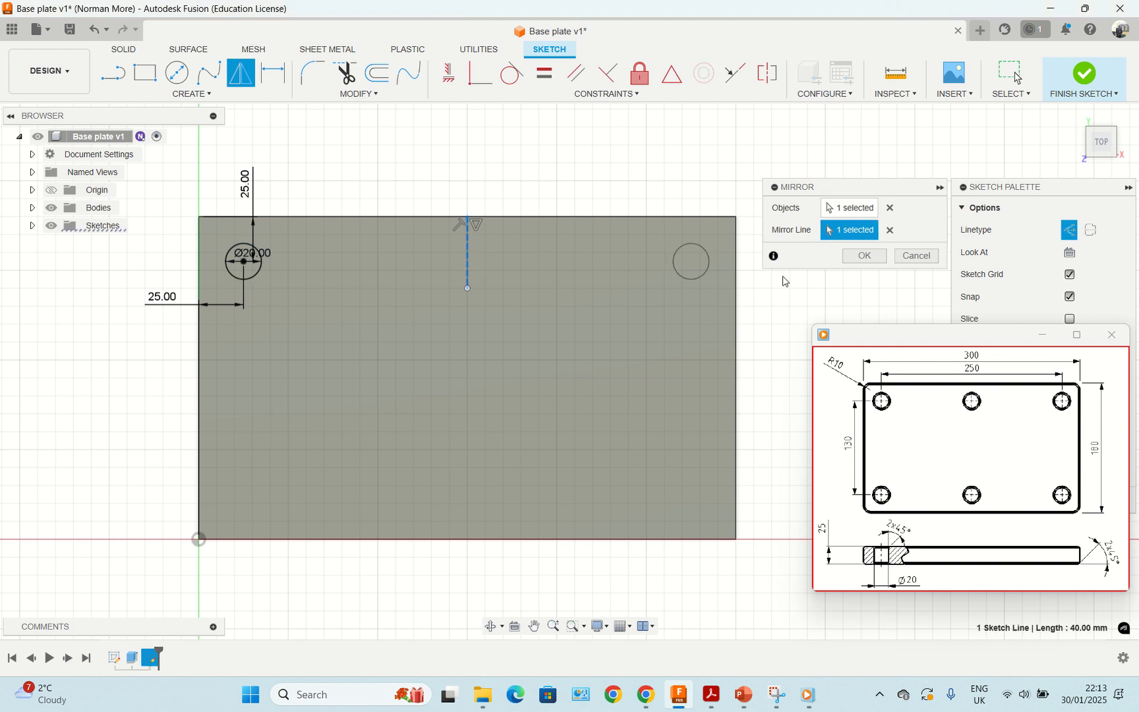
pyautogui.click(864, 256)
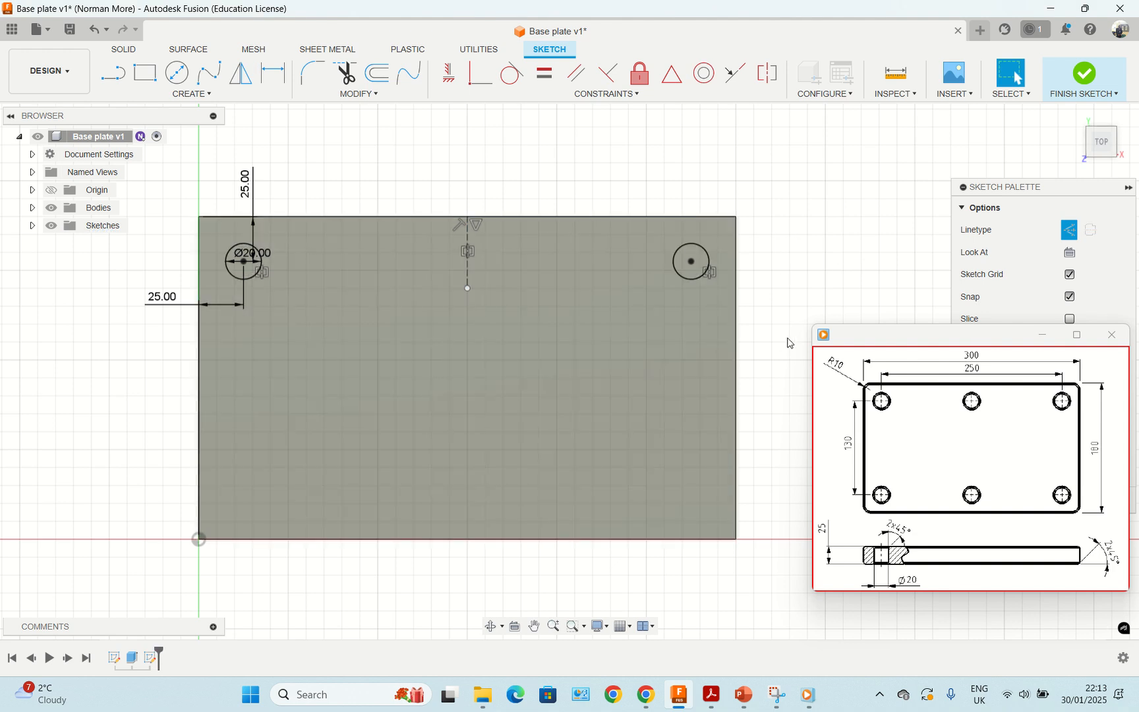
# - Sketch a 20 mm diameter circle centred on the vertical construction line, level with the two upper corner circles
pyautogui.click(177, 72)
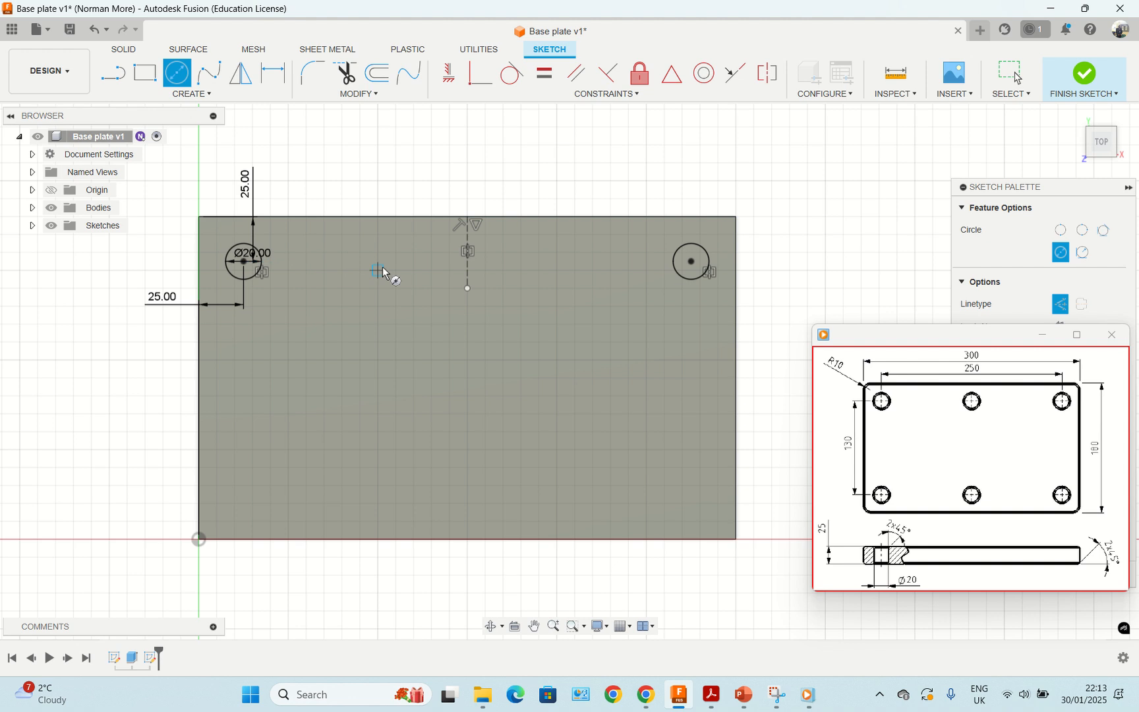
pyautogui.click(468, 262)
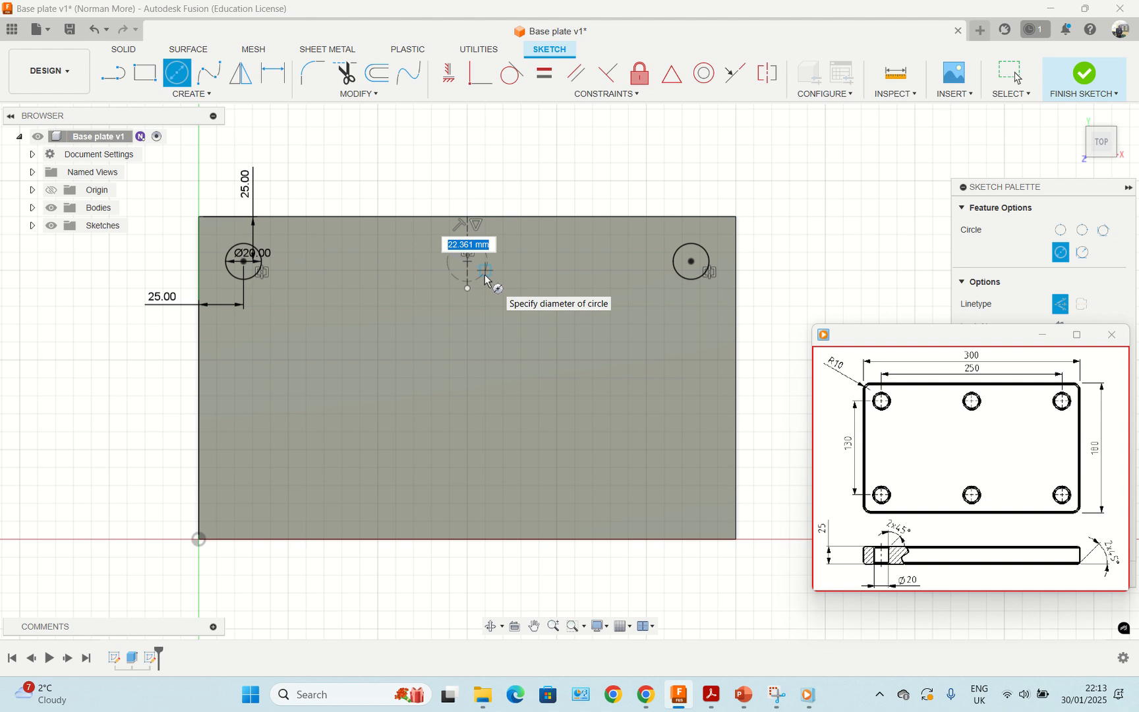
pyautogui.write('20')
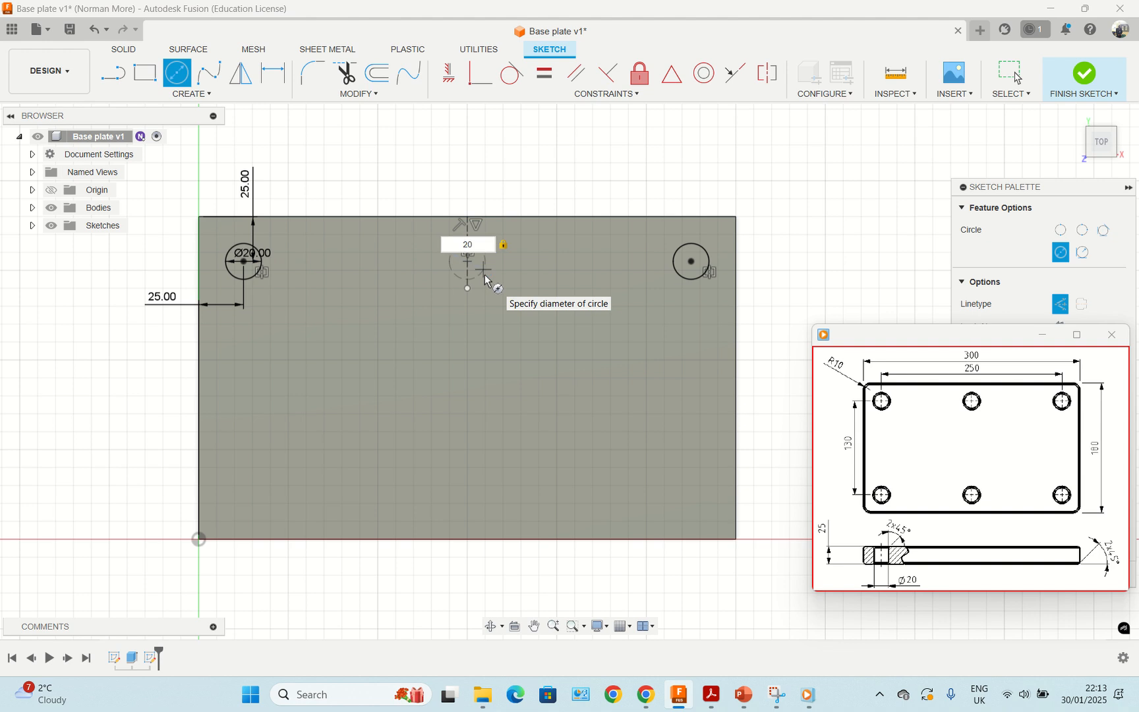
pyautogui.press('Return')
pyautogui.press('Escape')
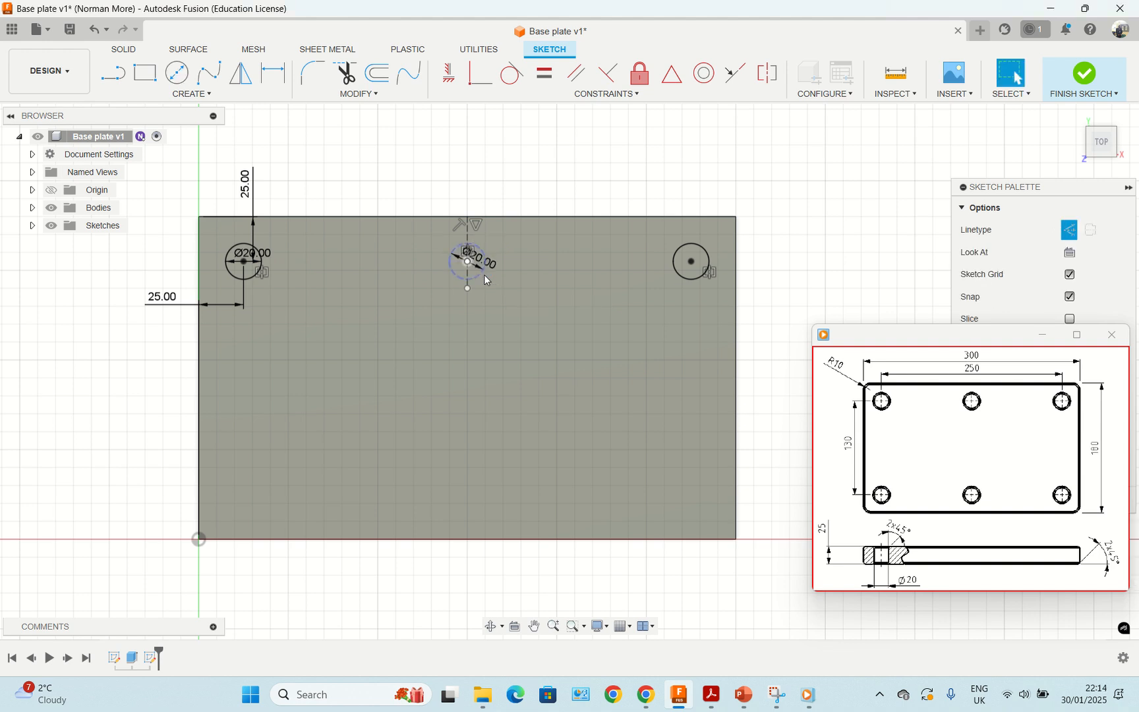
# - Convert the upper middle circle from construction geometry to a normal sketch curve
pyautogui.scroll(3, 484, 274)
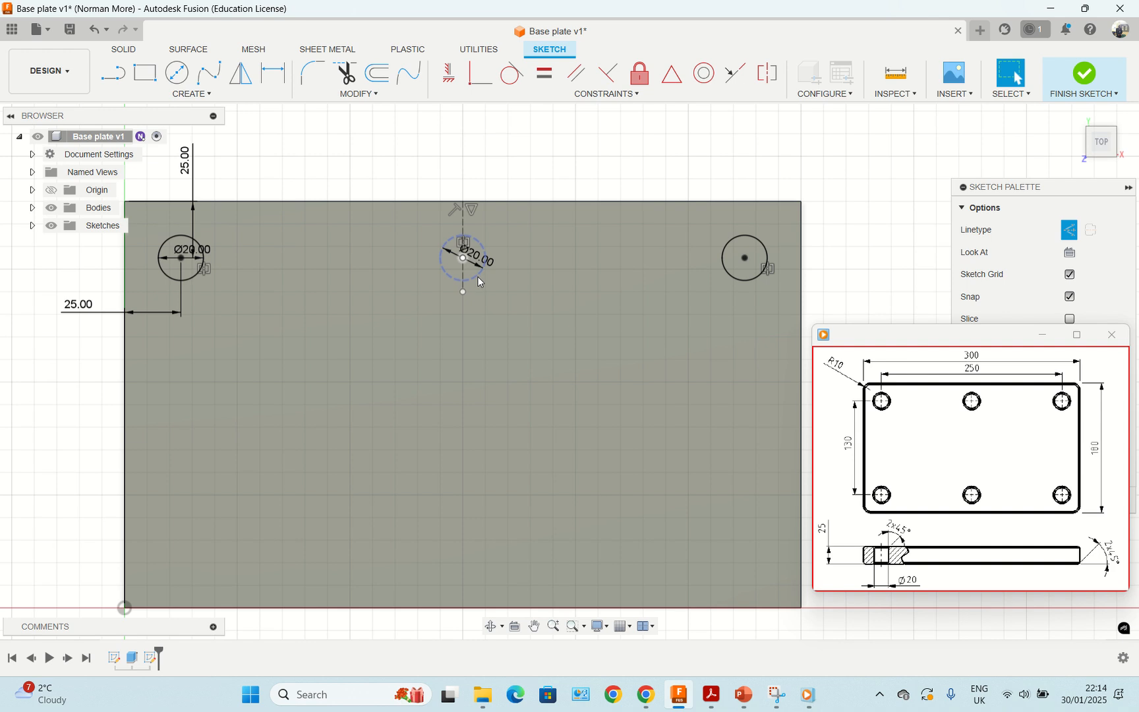
pyautogui.click(478, 282)
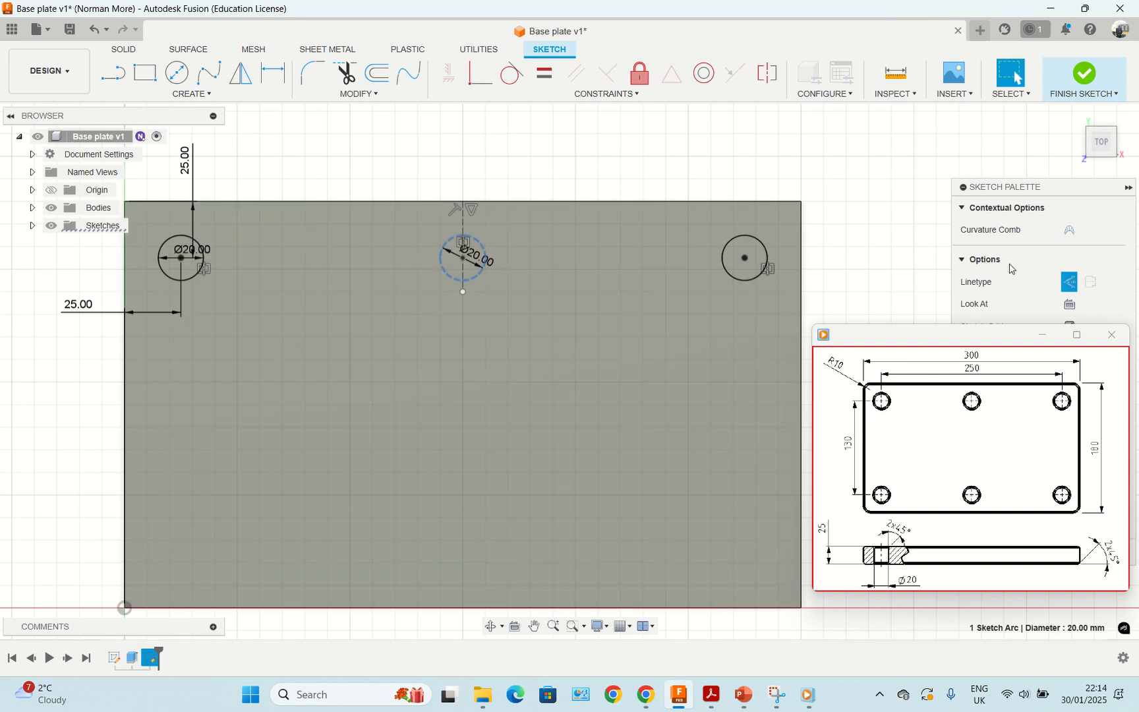
pyautogui.click(1067, 282)
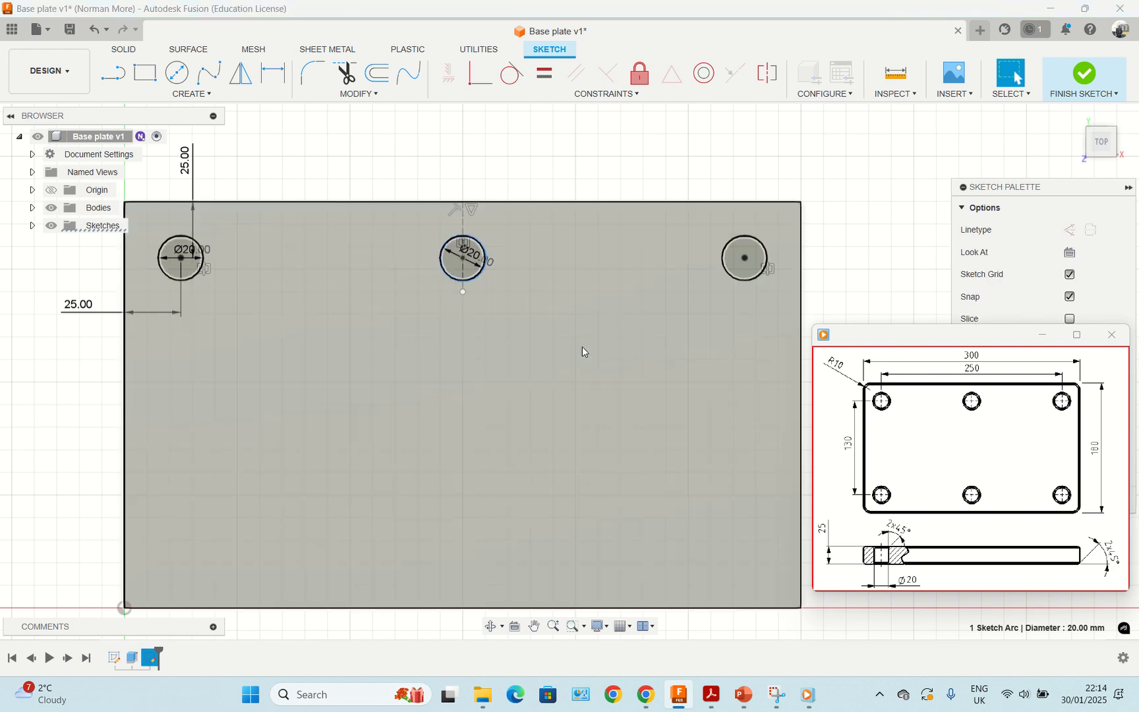
pyautogui.scroll(-2, 492, 343)
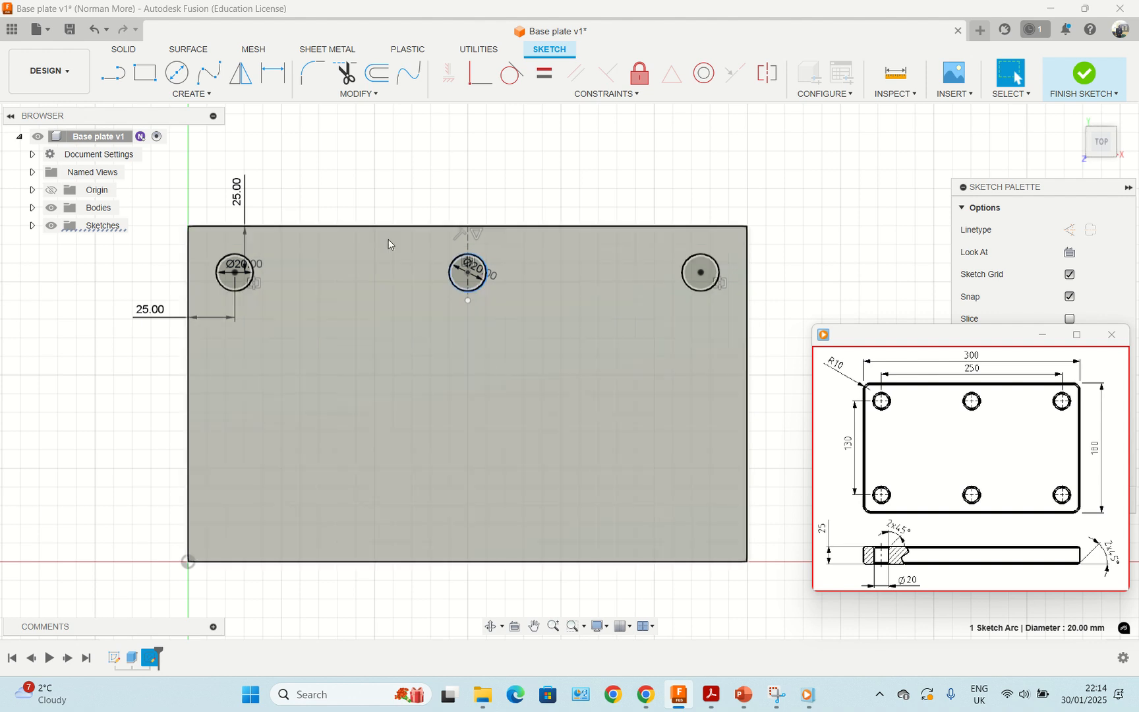
# - Sketch a horizontal construction line about 34 mm long inward from the midpoint of the plate's left edge
pyautogui.click(113, 73)
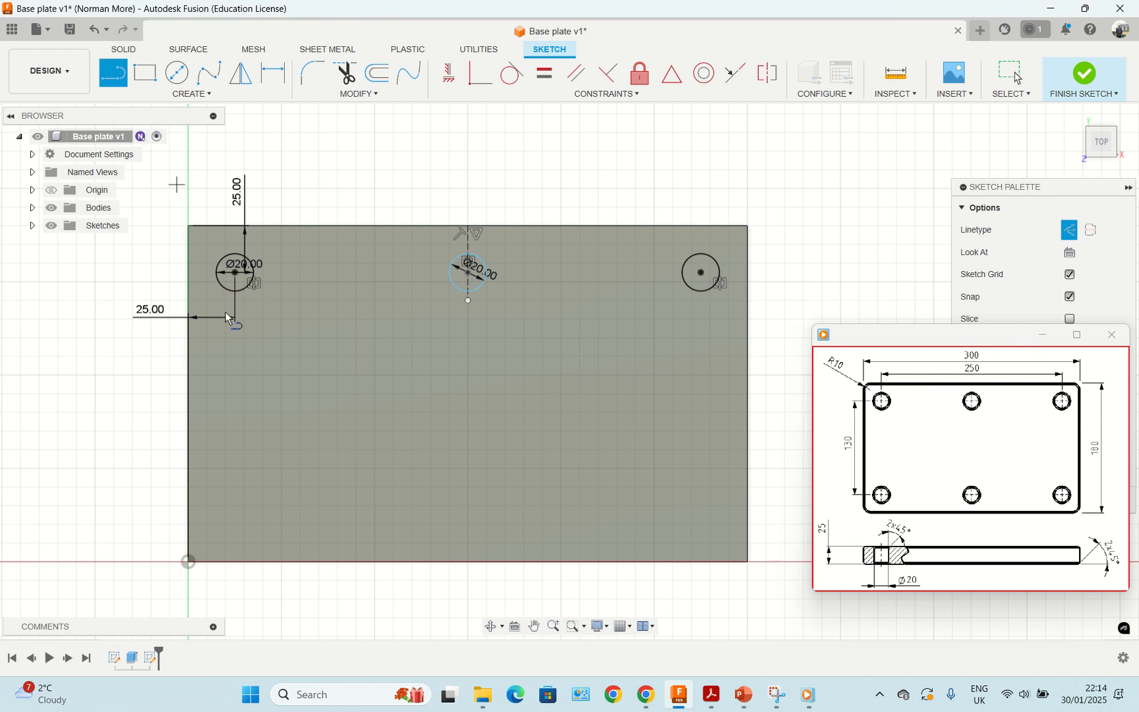
pyautogui.click(188, 391)
pyautogui.click(251, 394)
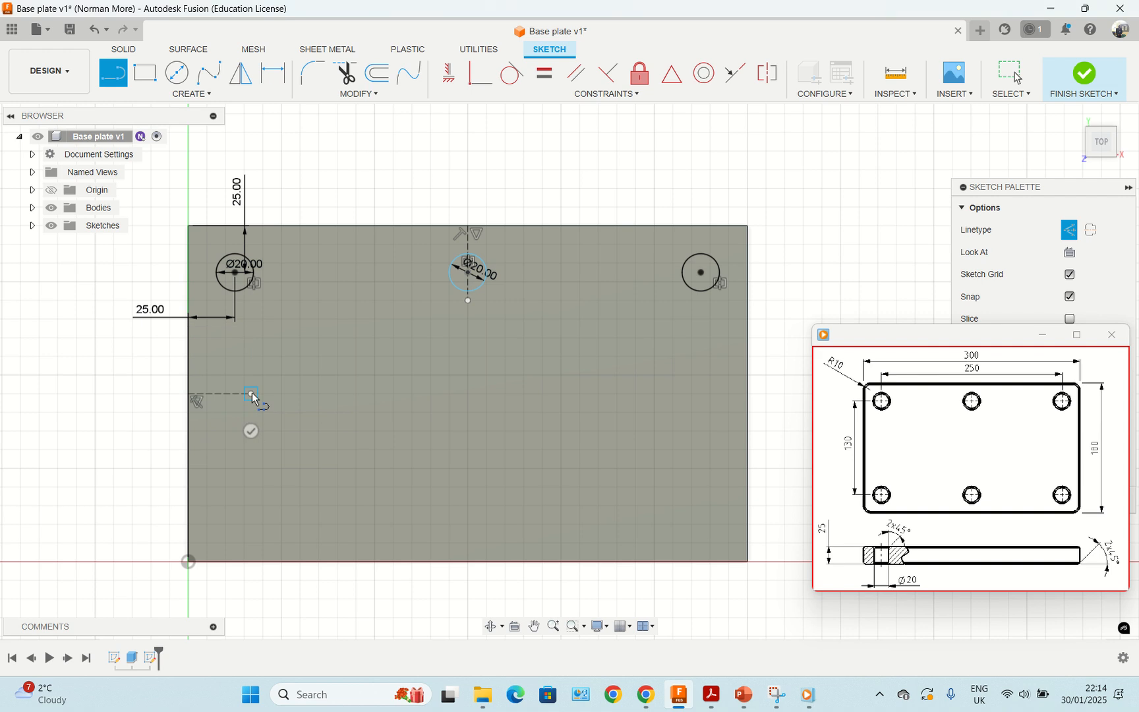
pyautogui.press('Escape')
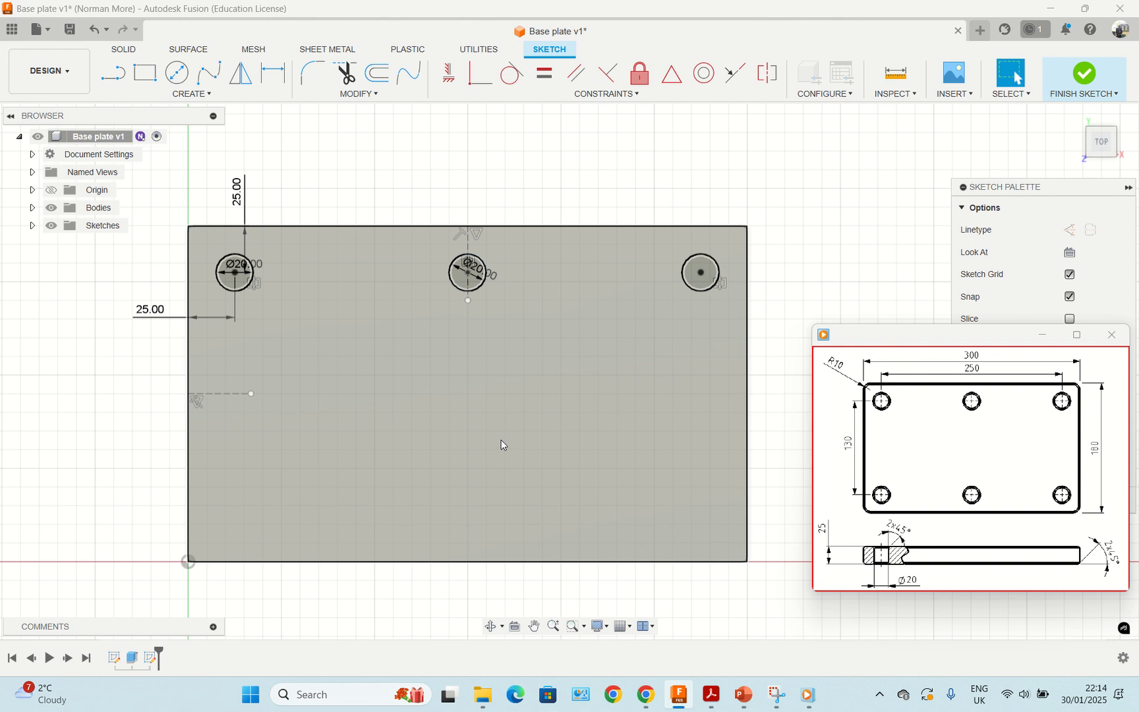
# - Mirror the three upper circles about the horizontal construction line to form the lower row, and return to the home view
pyautogui.click(451, 274)
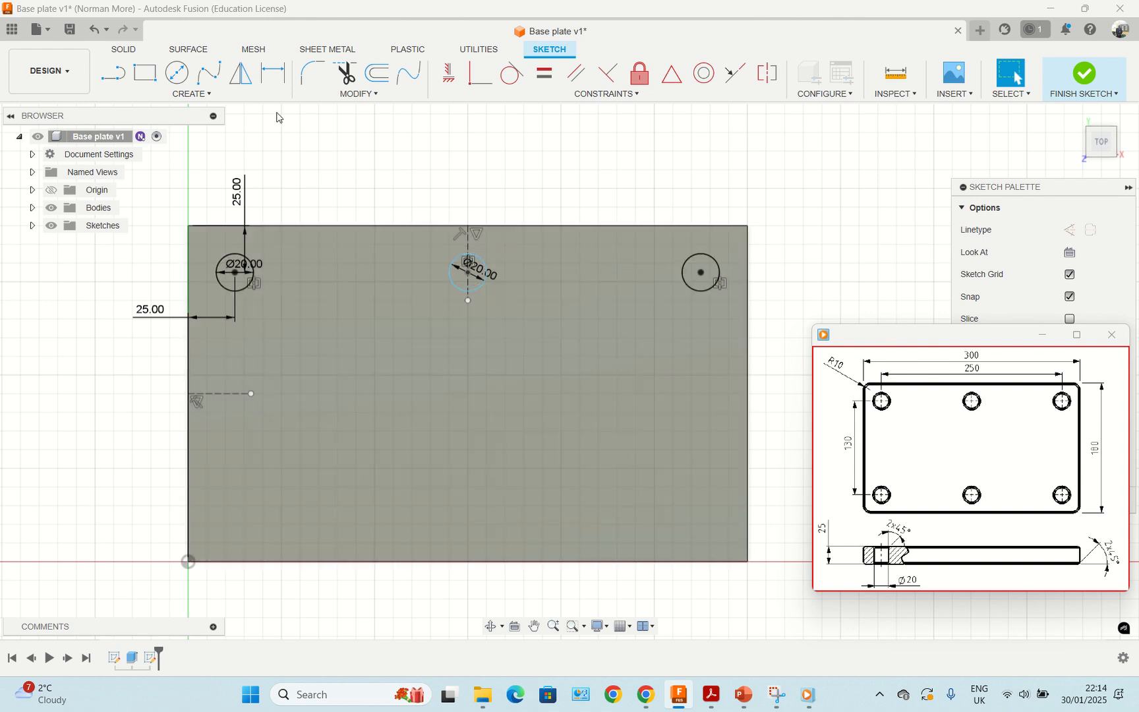
pyautogui.click(241, 74)
pyautogui.click(245, 291)
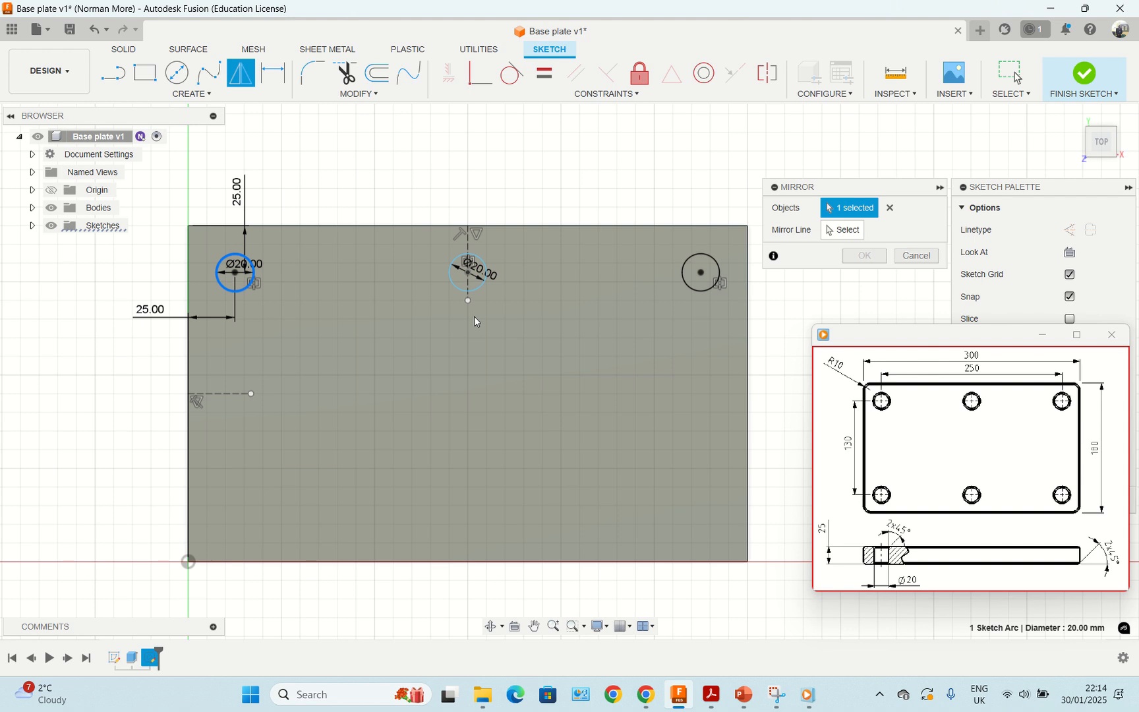
pyautogui.click(456, 291)
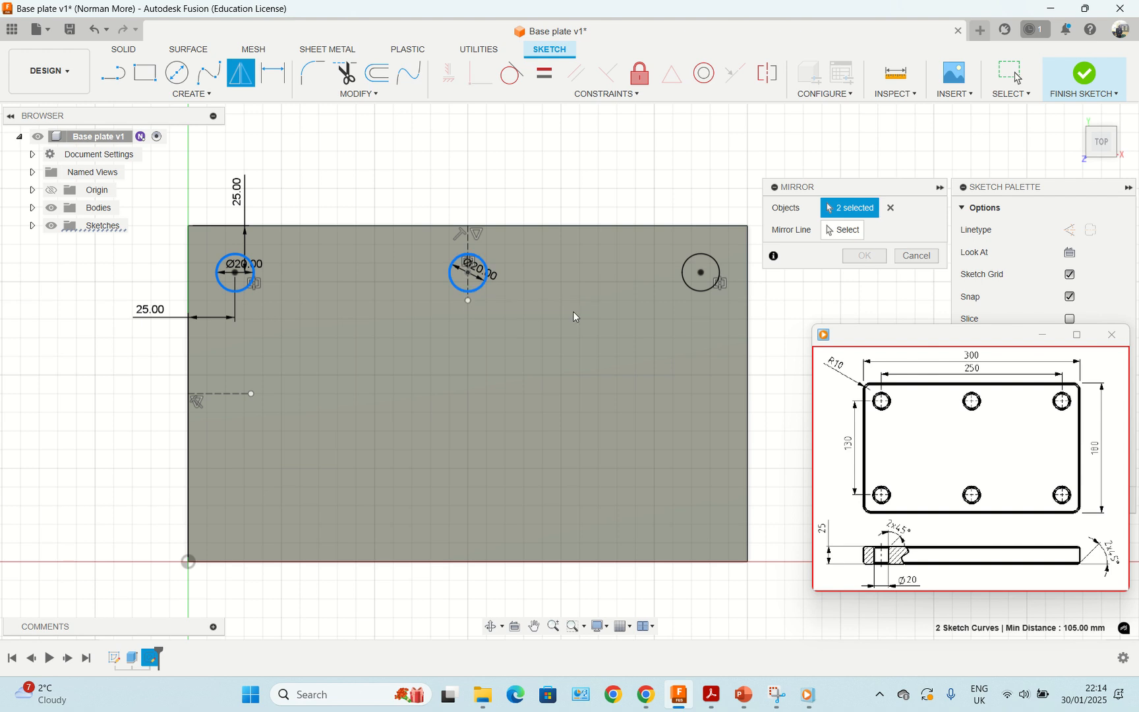
pyautogui.click(699, 292)
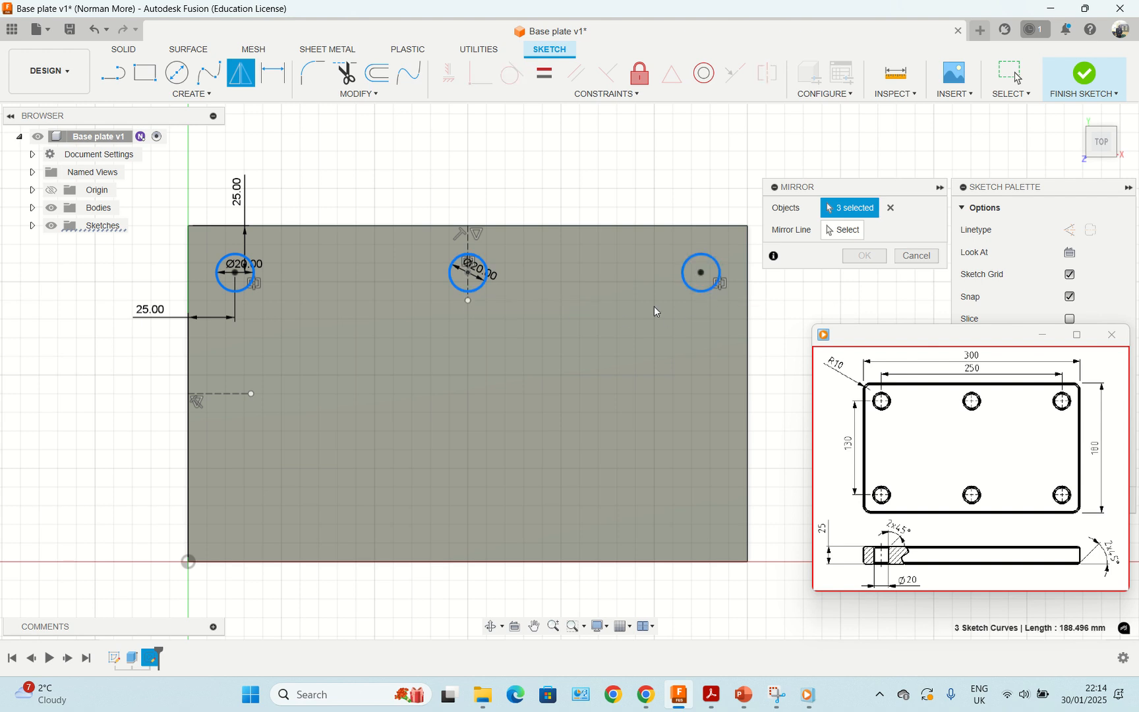
pyautogui.click(228, 394)
pyautogui.click(844, 230)
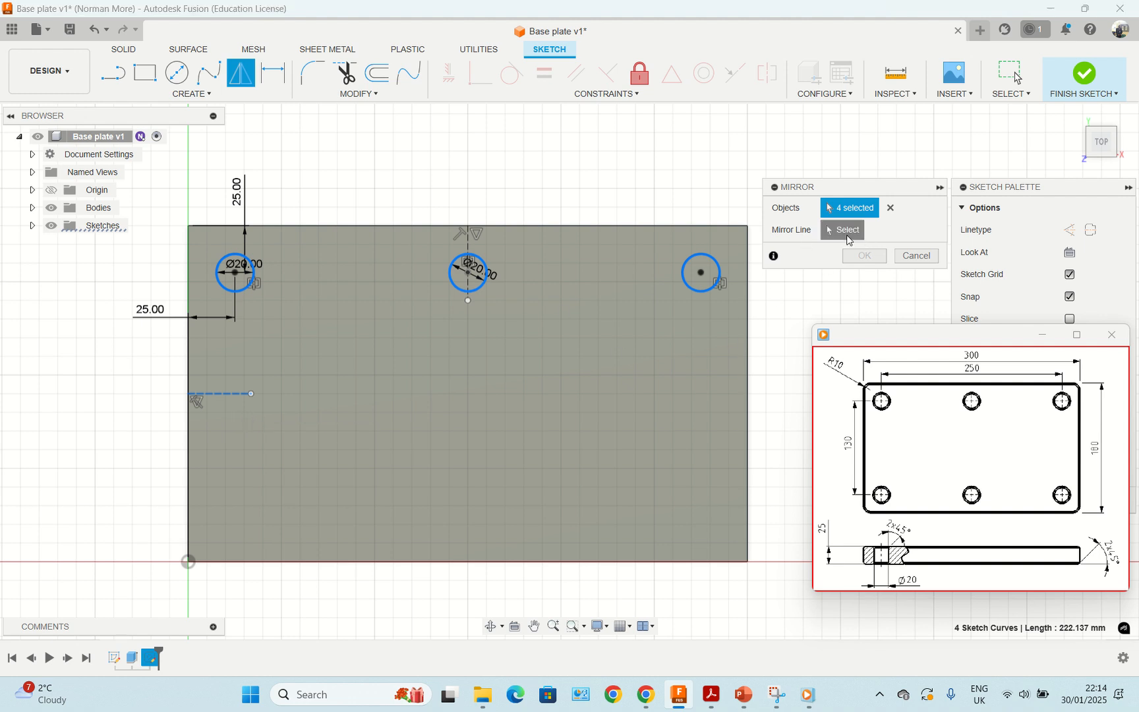
pyautogui.click(253, 395)
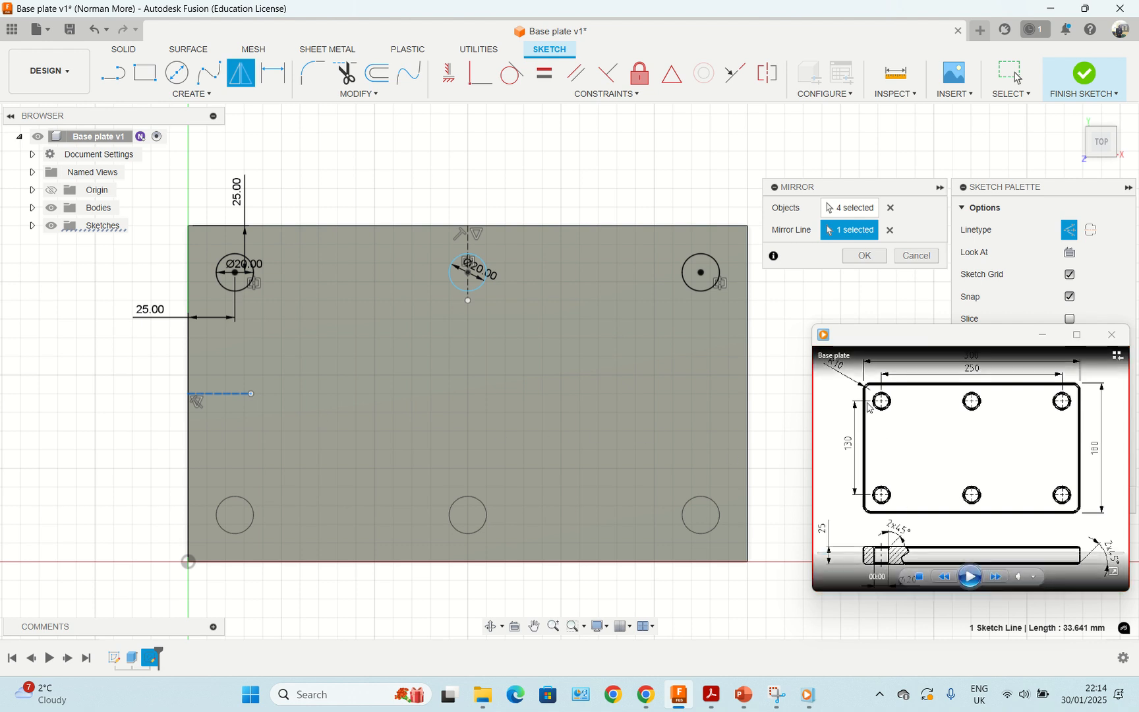
pyautogui.click(865, 257)
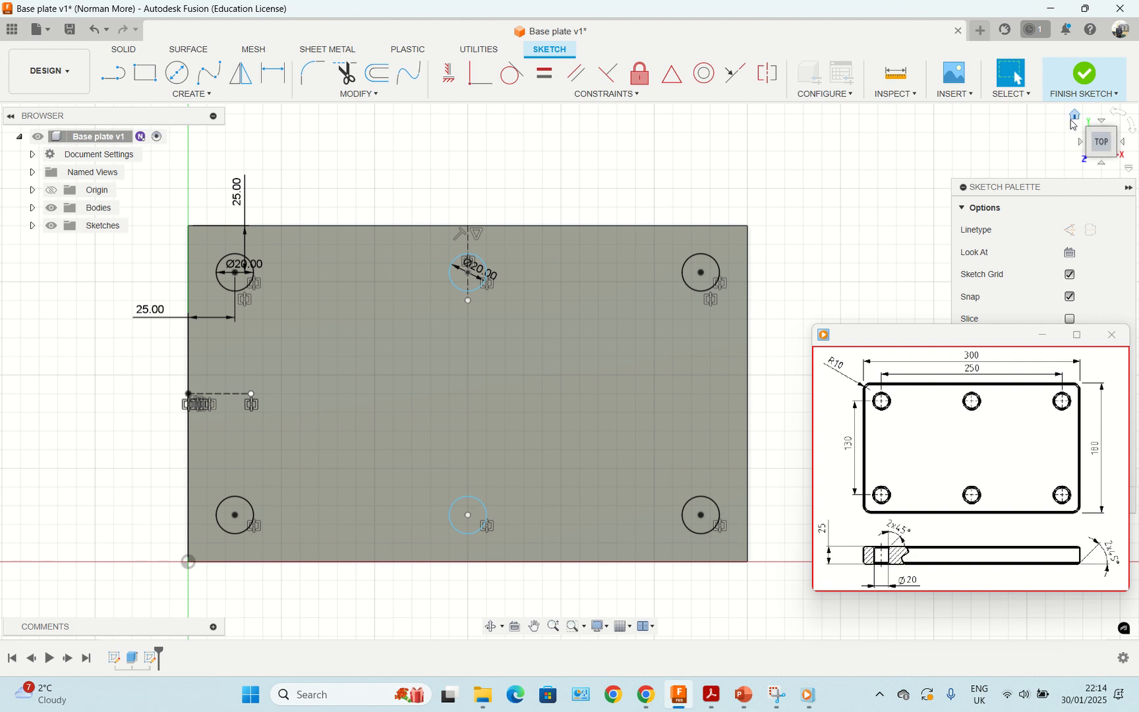
pyautogui.click(1073, 117)
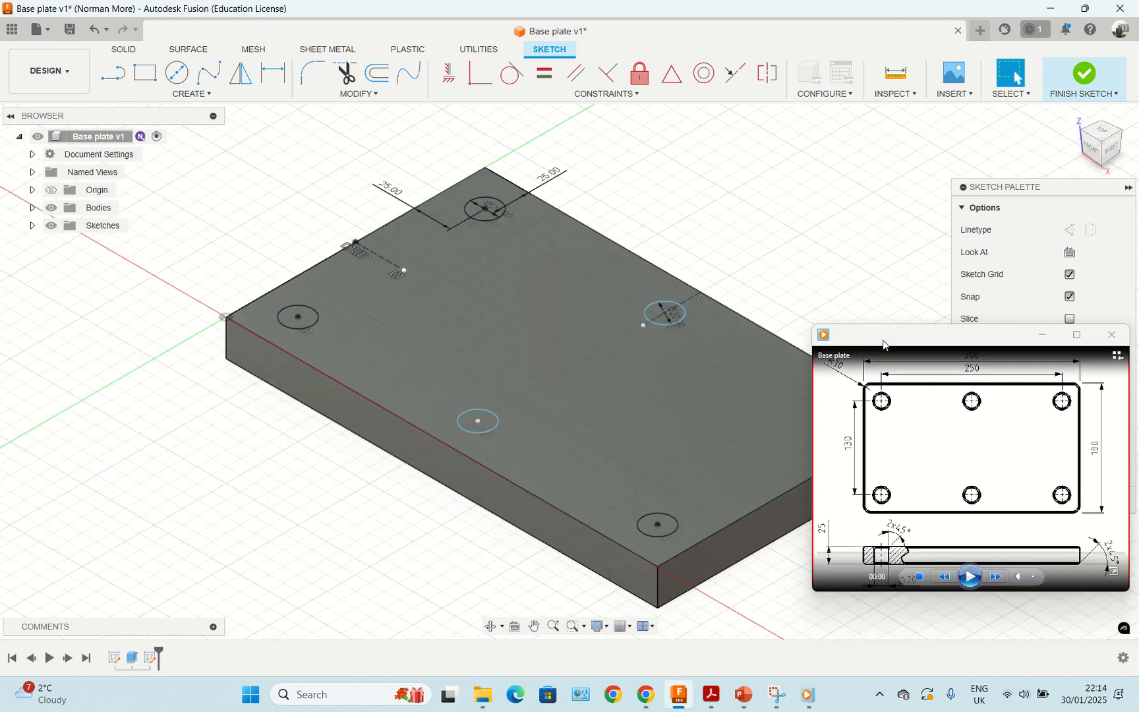
# - Extrude the six 20 mm circles on the plate's top face as a Cut with a distance of -50 mm
pyautogui.moveTo(884, 343); pyautogui.dragTo(944, 148)
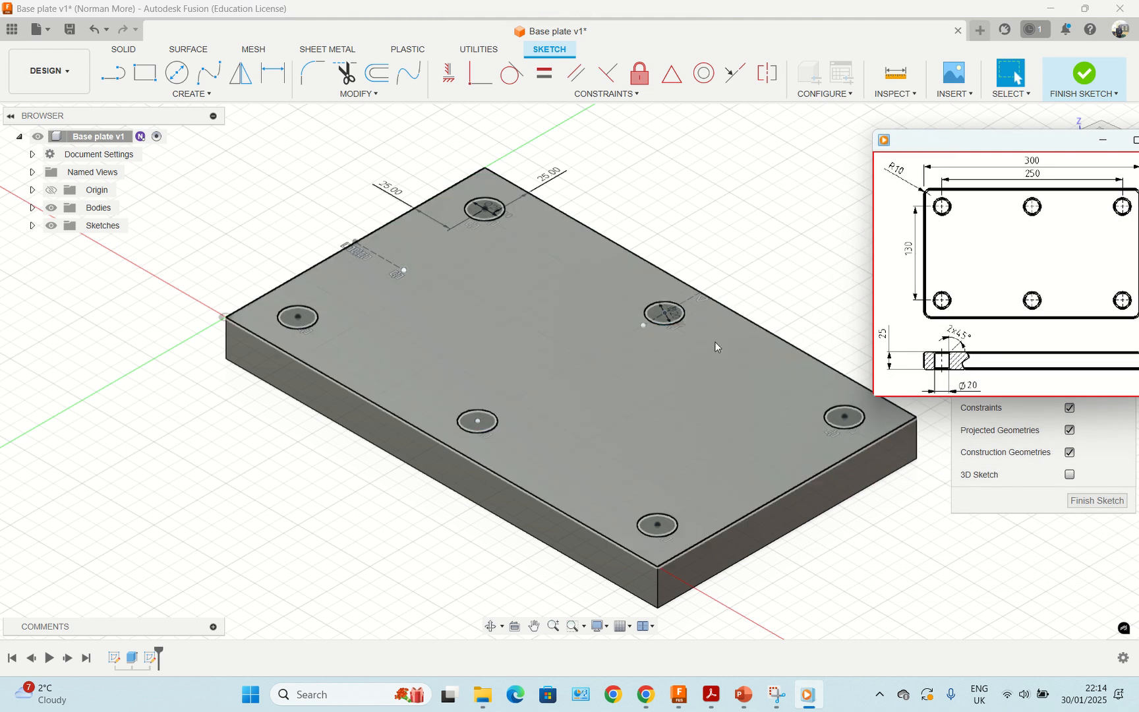
pyautogui.moveTo(567, 358); pyautogui.dragTo(479, 378, button='middle')
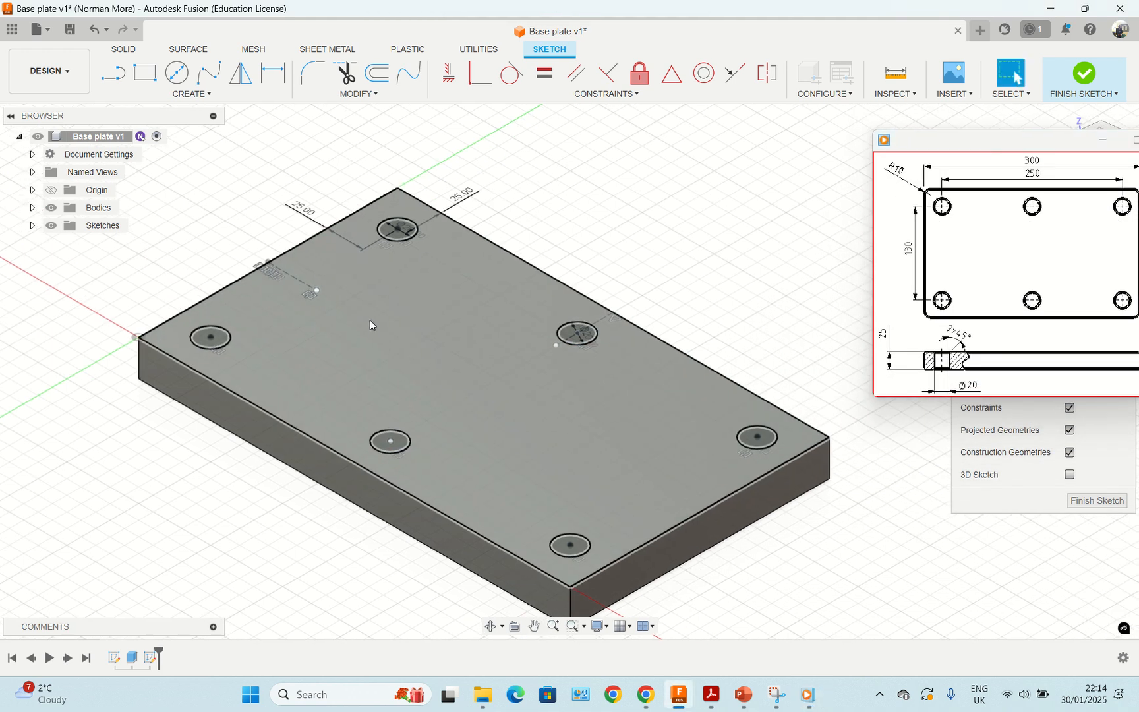
pyautogui.press('e')
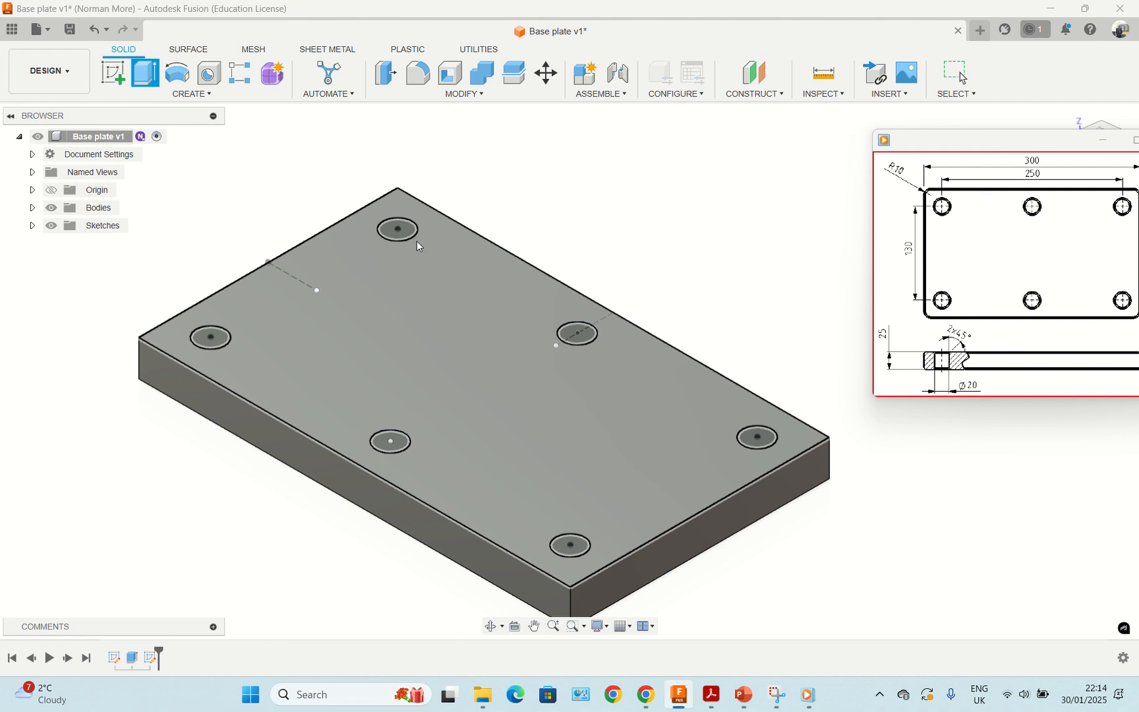
pyautogui.click(407, 229)
pyautogui.click(218, 337)
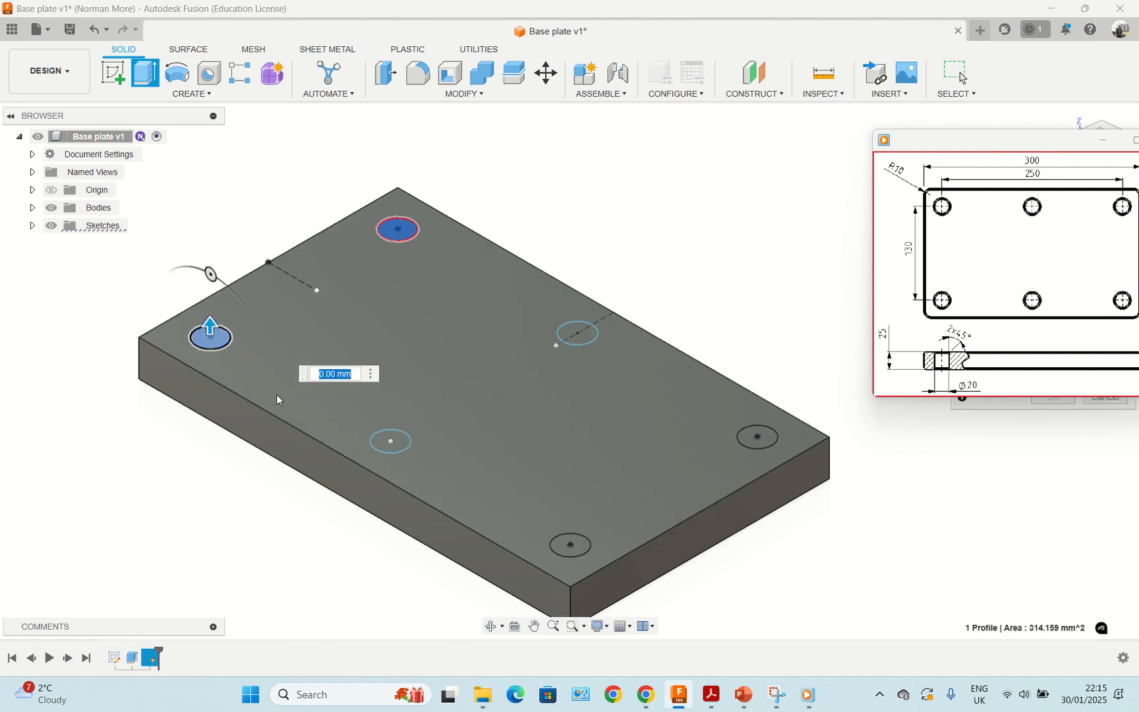
pyautogui.click(393, 441)
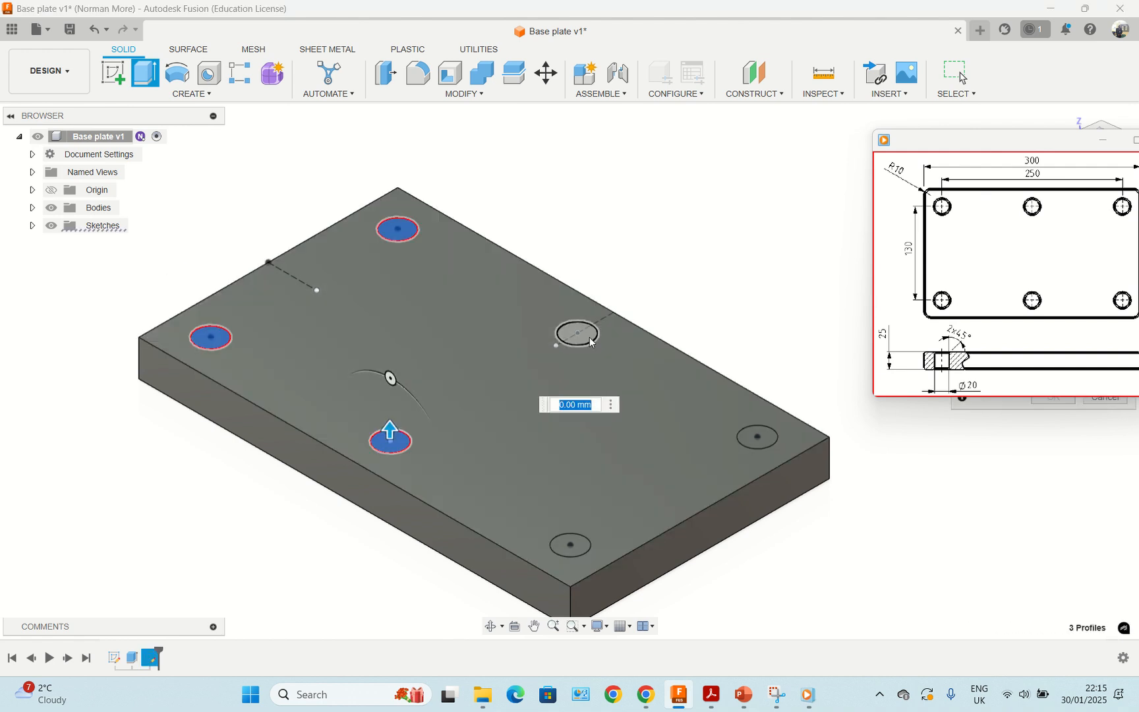
pyautogui.click(589, 339)
pyautogui.click(758, 440)
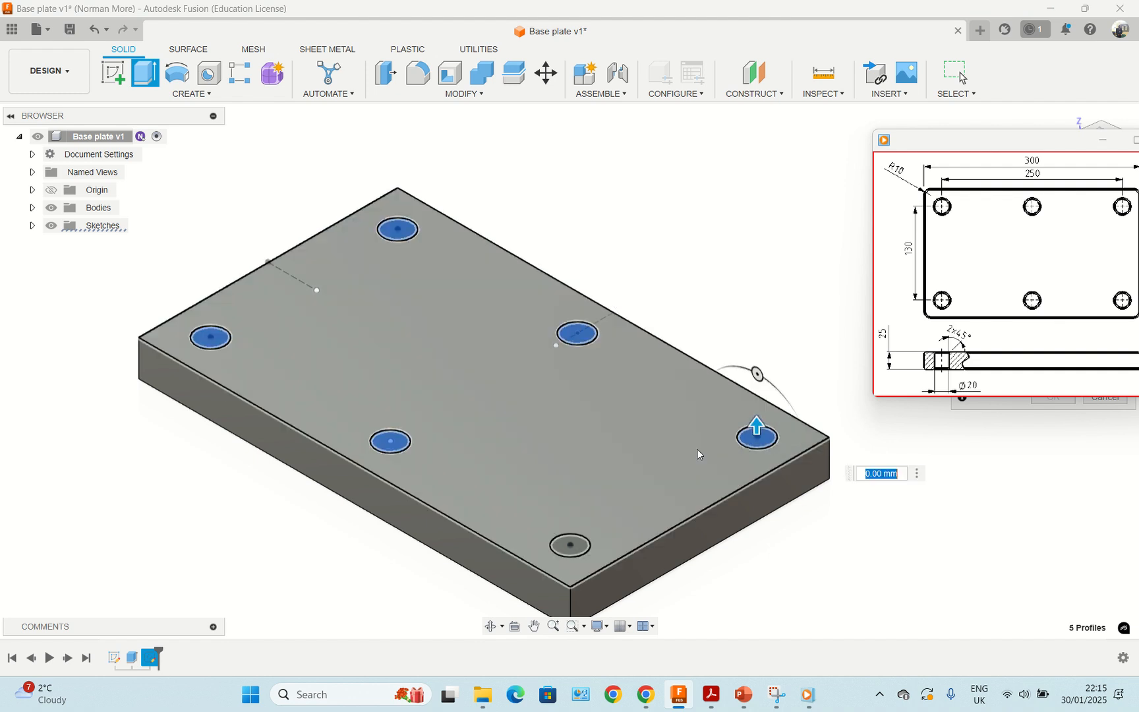
pyautogui.click(570, 545)
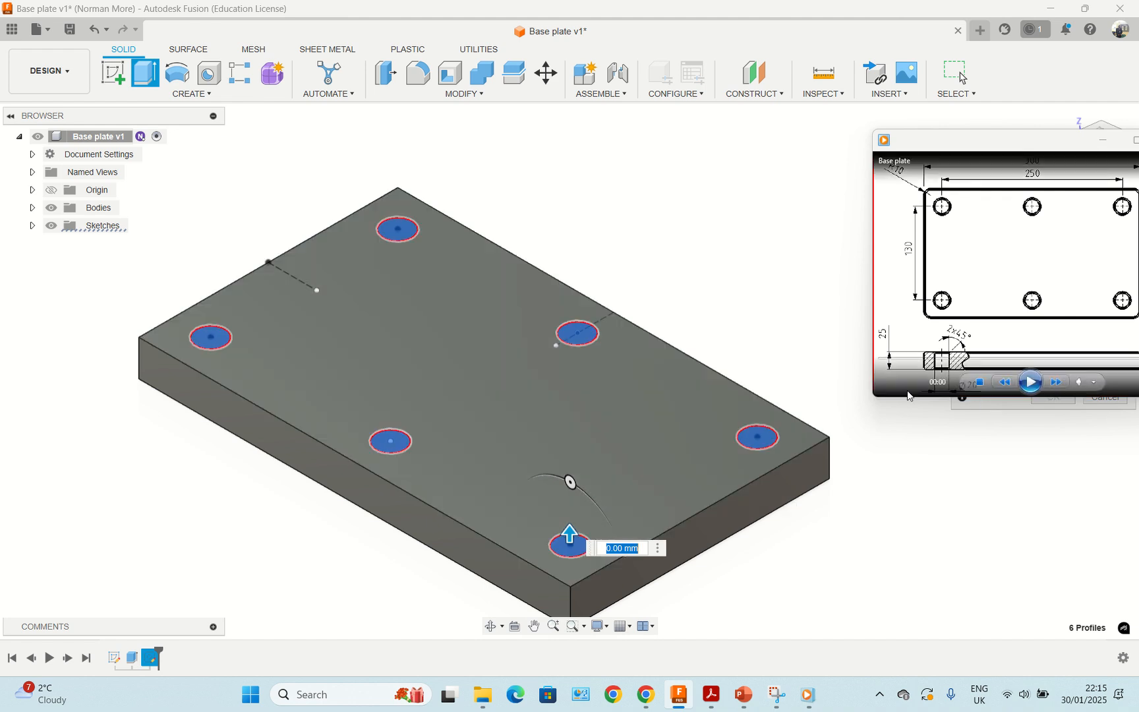
pyautogui.moveTo(955, 144); pyautogui.dragTo(914, 498)
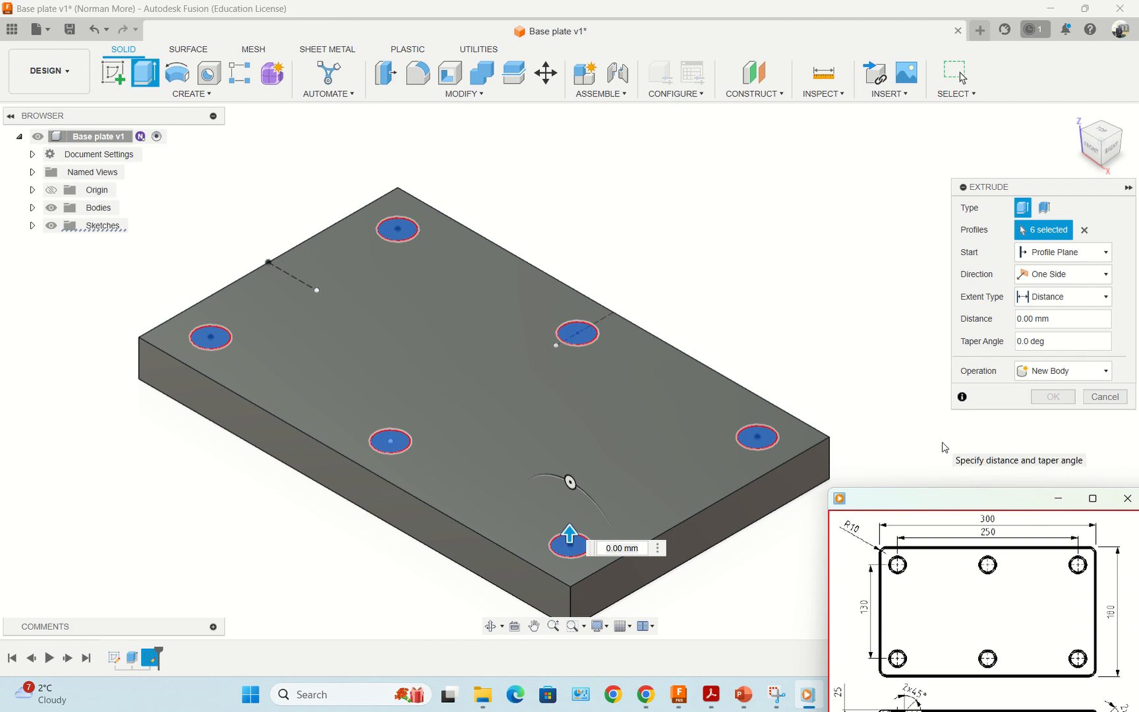
pyautogui.click(1061, 372)
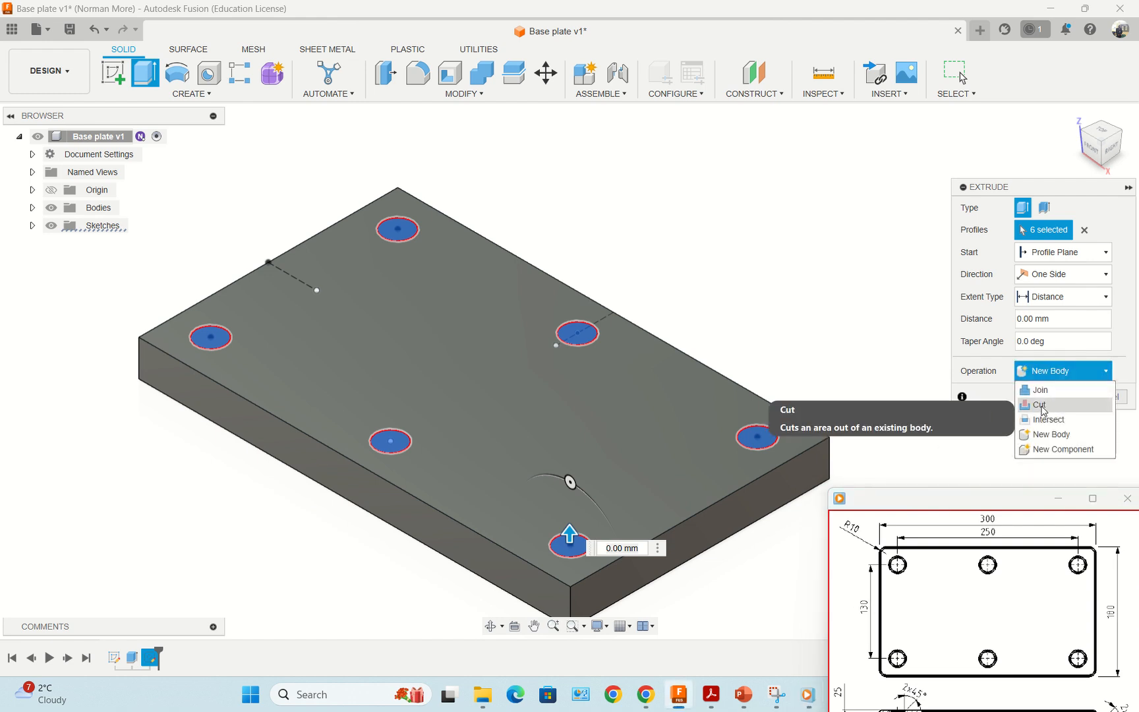
pyautogui.click(1042, 405)
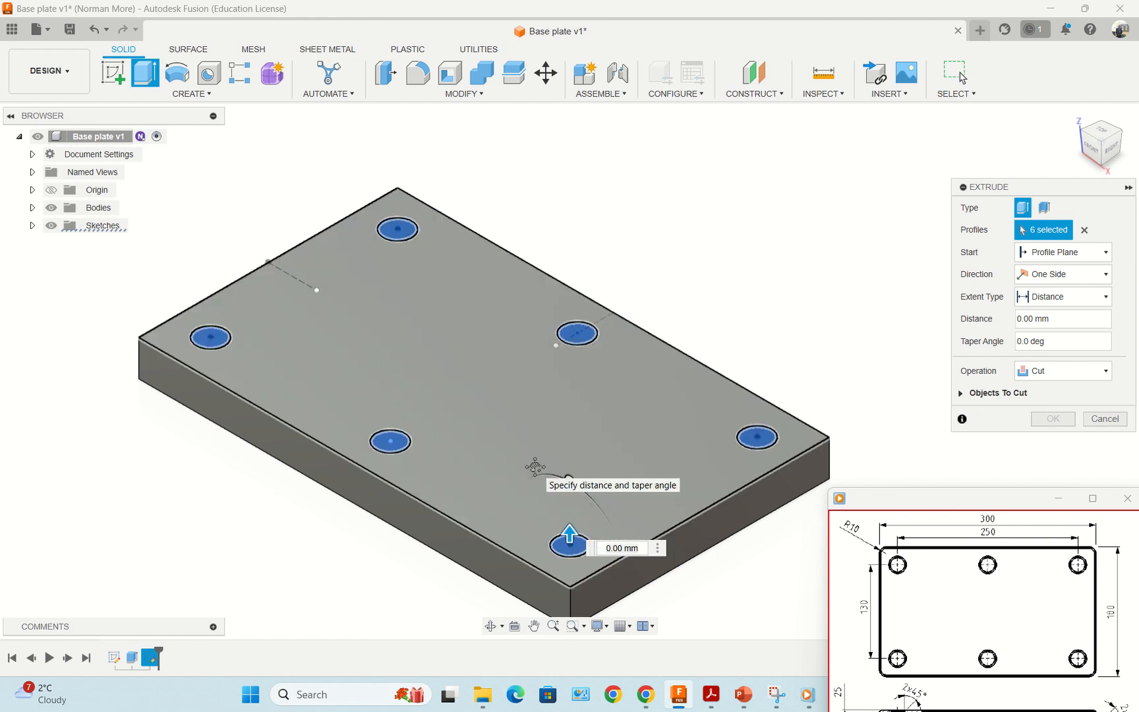
pyautogui.moveTo(534, 467); pyautogui.dragTo(534, 455, button='middle')
pyautogui.scroll(1, 537, 449)
pyautogui.scroll(-1, 537, 449)
pyautogui.scroll(-2, 538, 450)
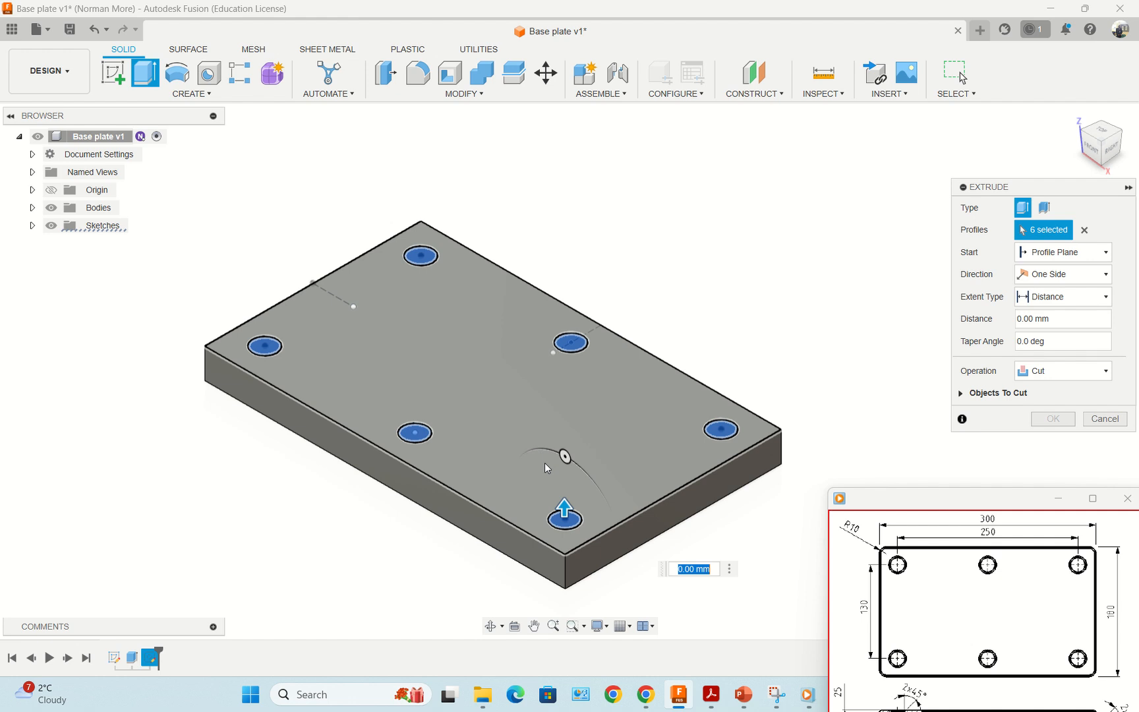
pyautogui.moveTo(567, 507); pyautogui.dragTo(569, 583)
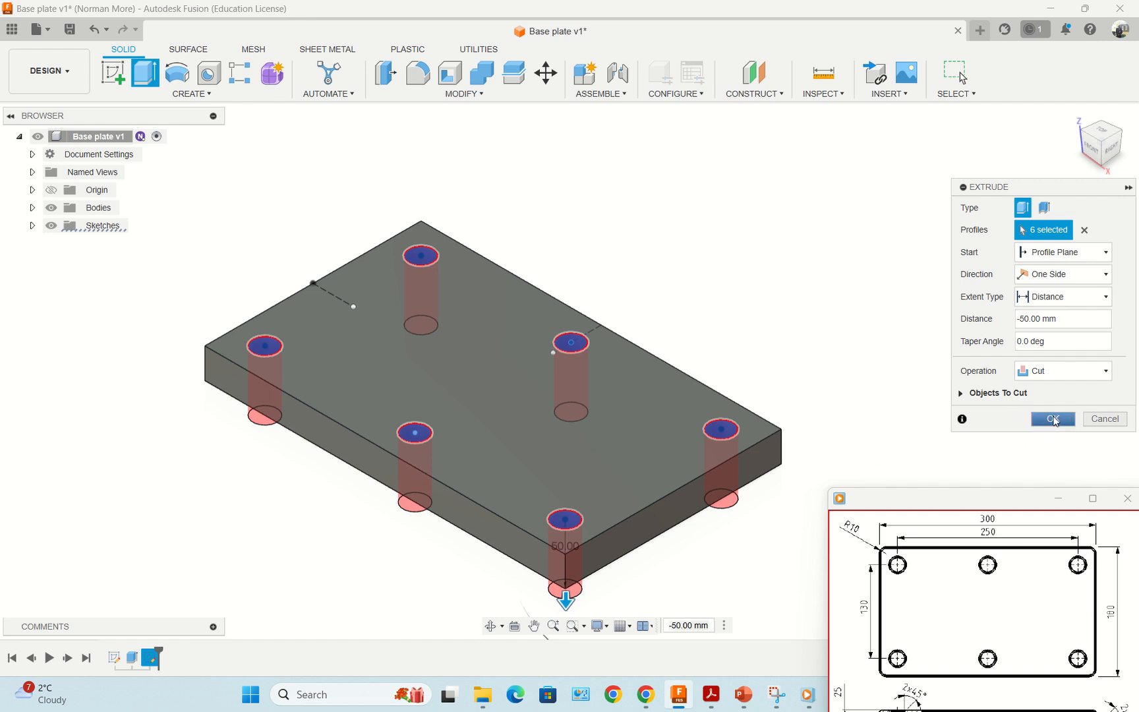
pyautogui.click(1053, 418)
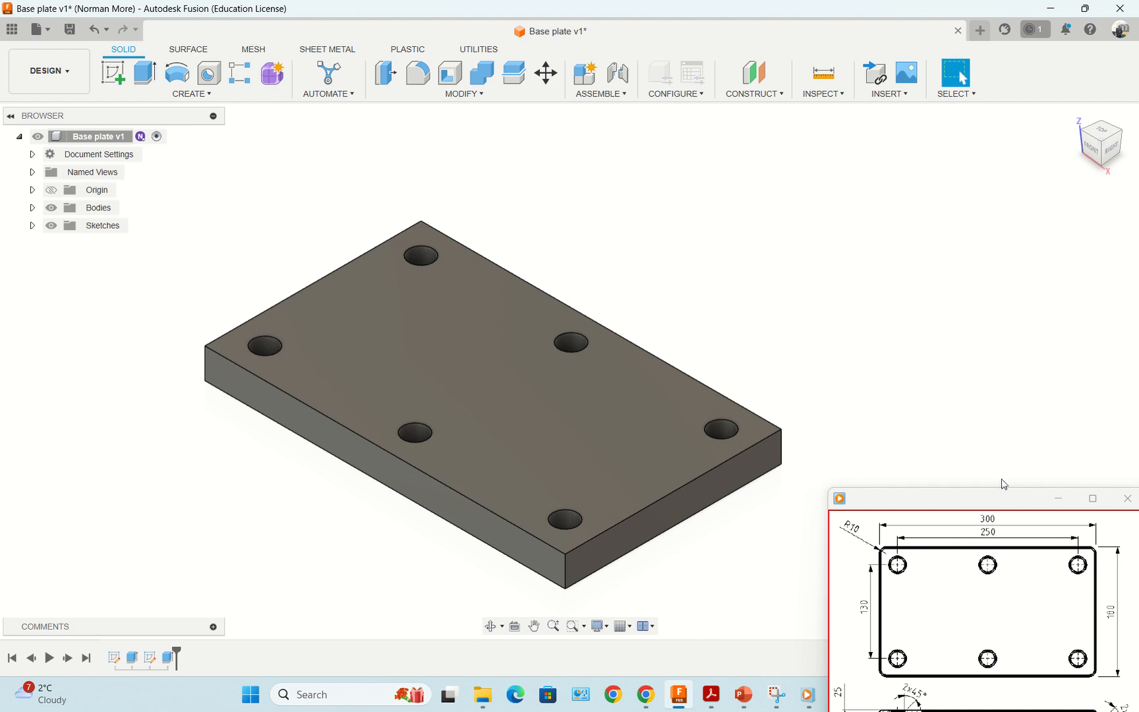
pyautogui.moveTo(999, 503); pyautogui.dragTo(966, 181)
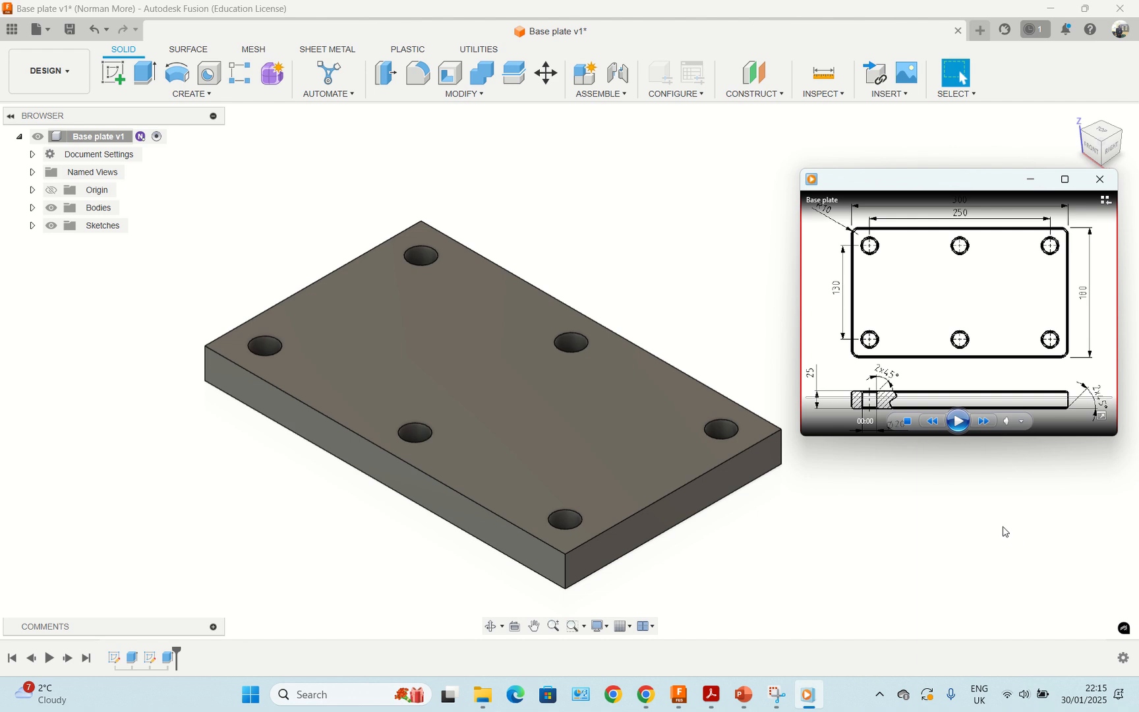
pyautogui.moveTo(835, 433)
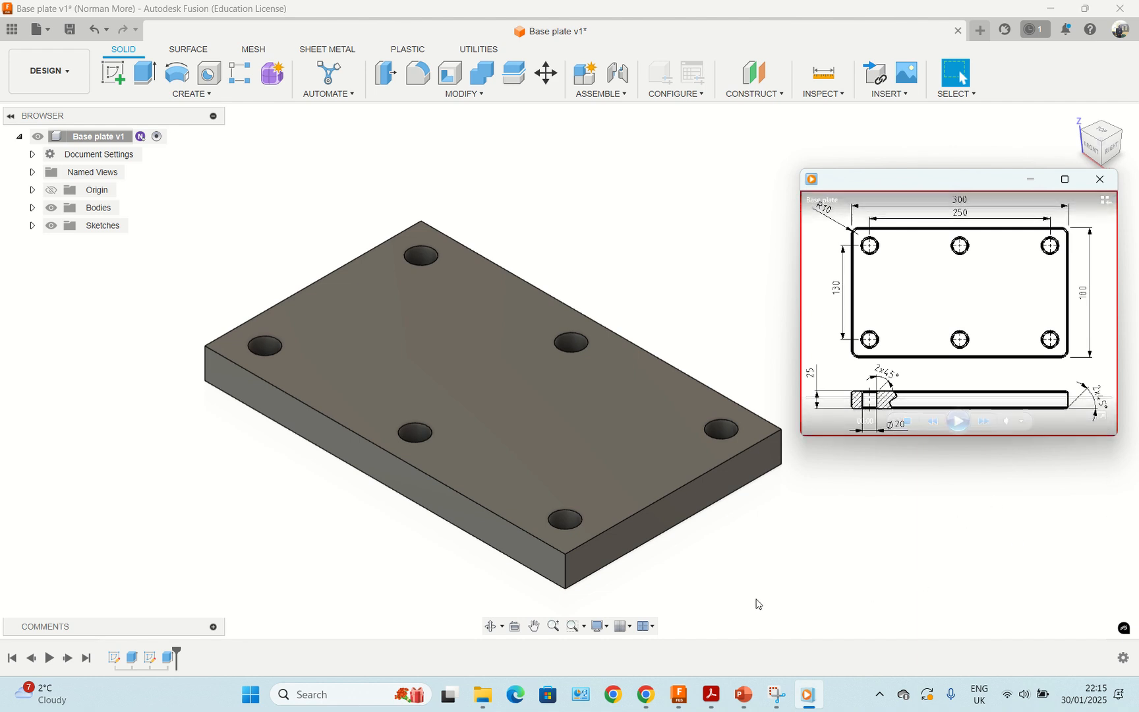
pyautogui.moveTo(1087, 426)
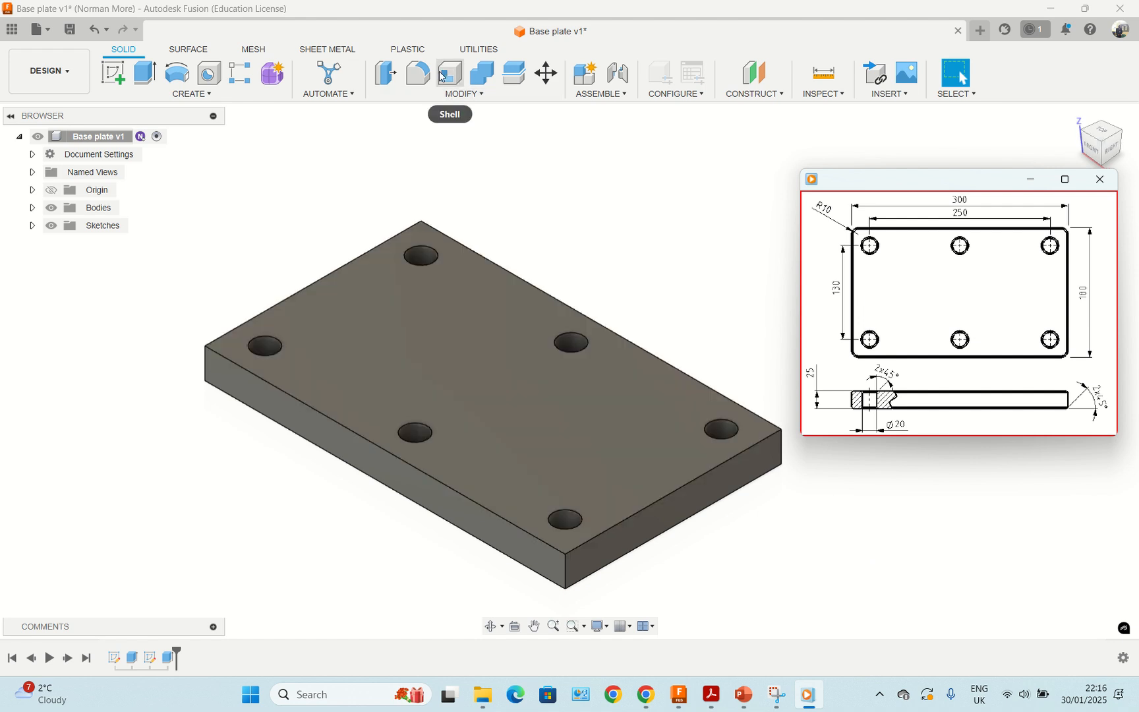
pyautogui.click(453, 98)
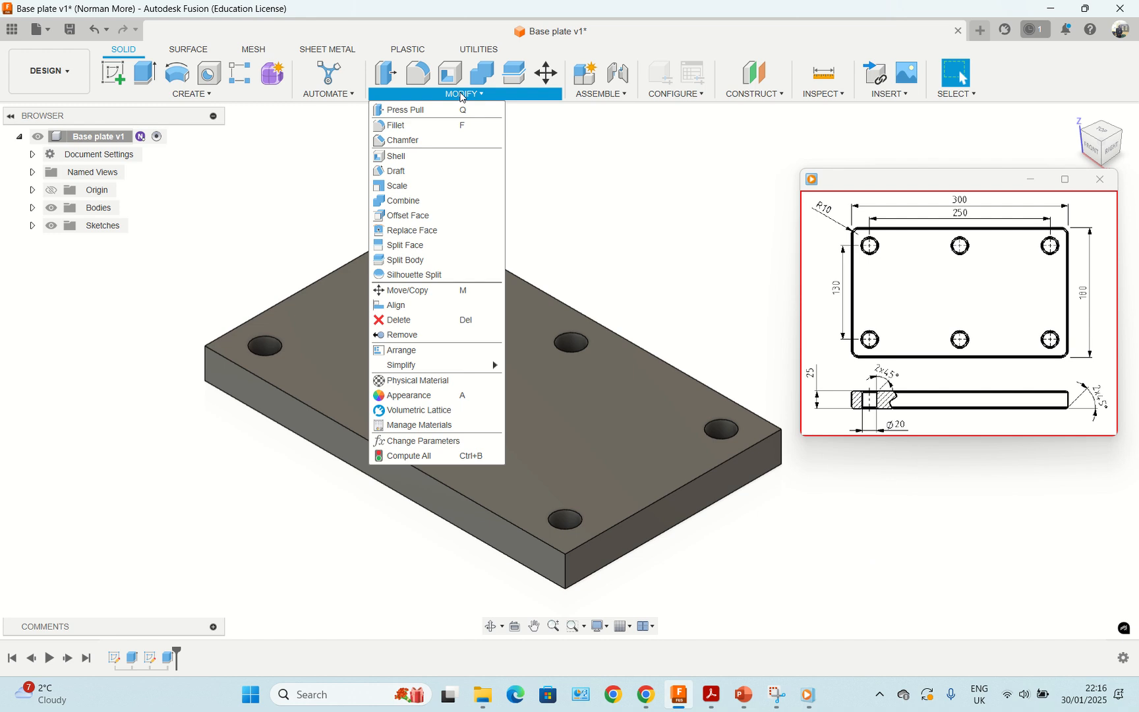
pyautogui.click(460, 140)
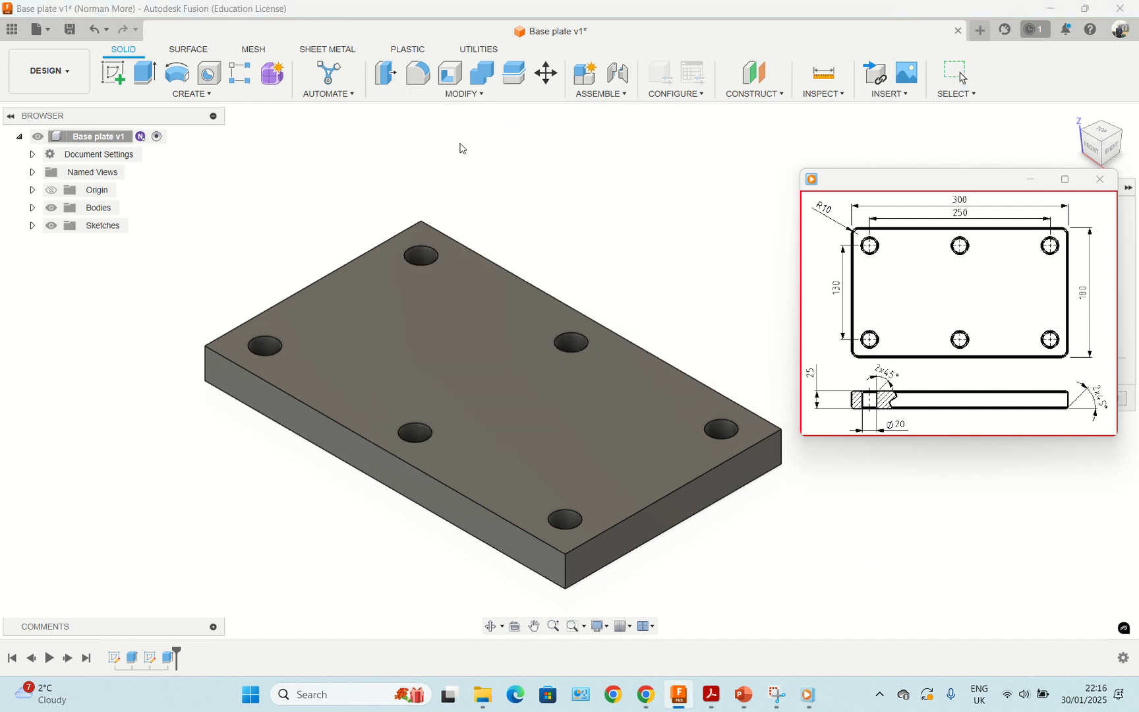
pyautogui.moveTo(912, 183); pyautogui.dragTo(925, 457)
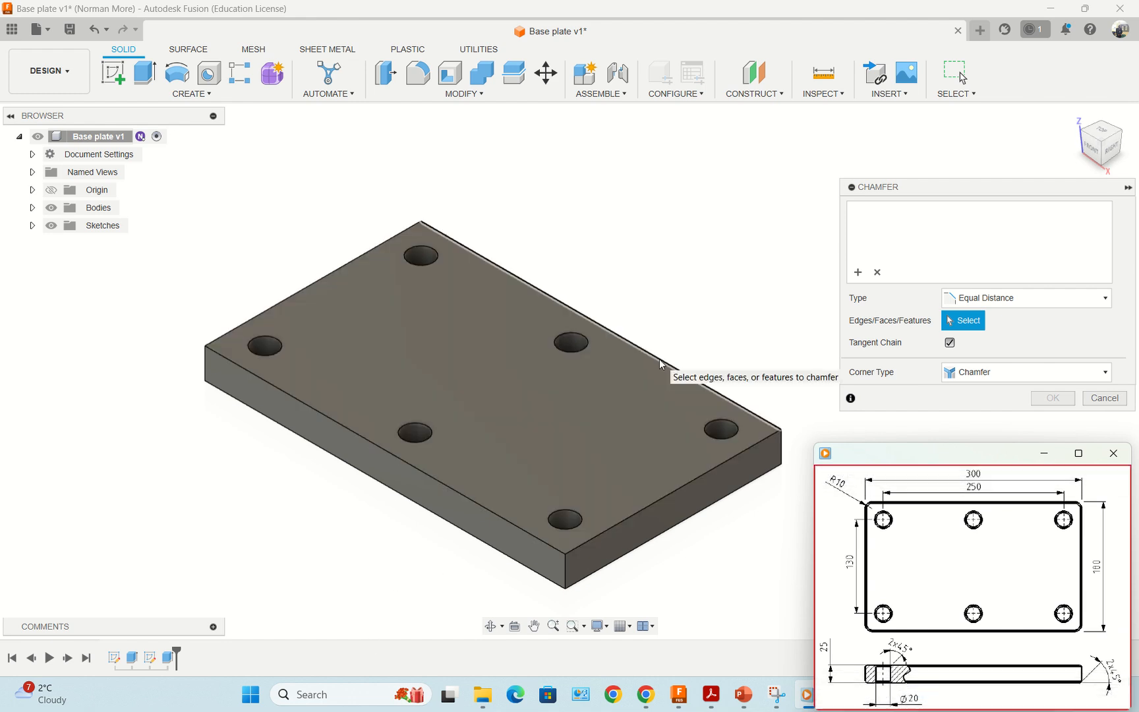
pyautogui.click(659, 358)
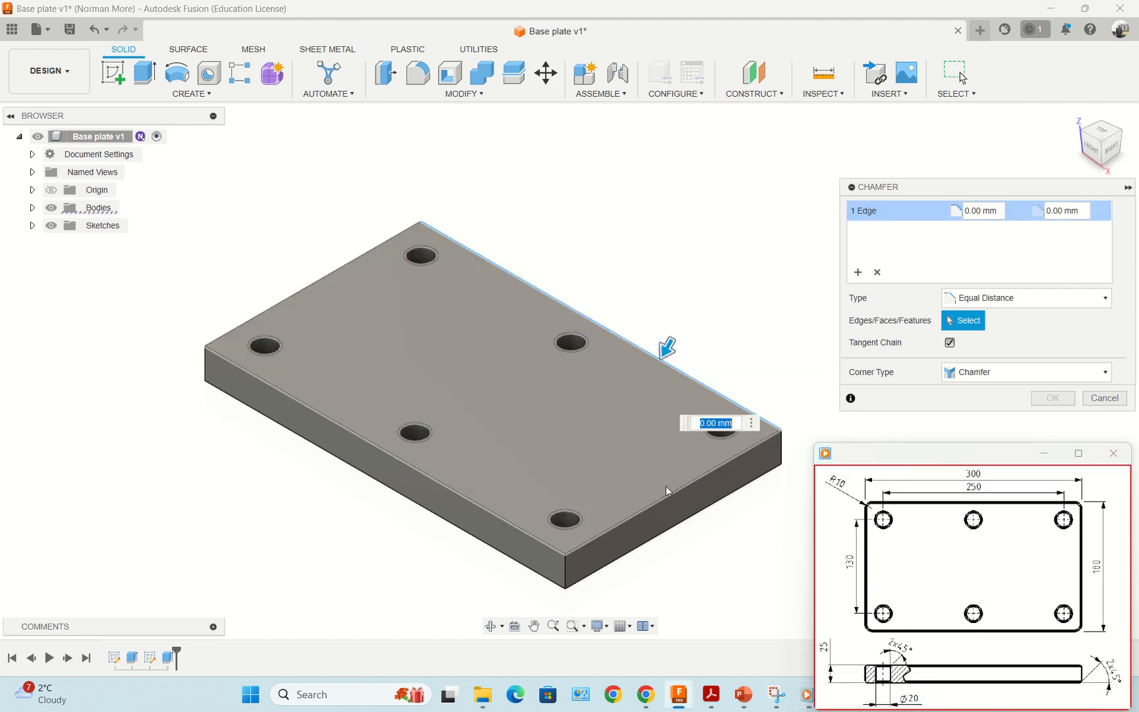
pyautogui.click(658, 500)
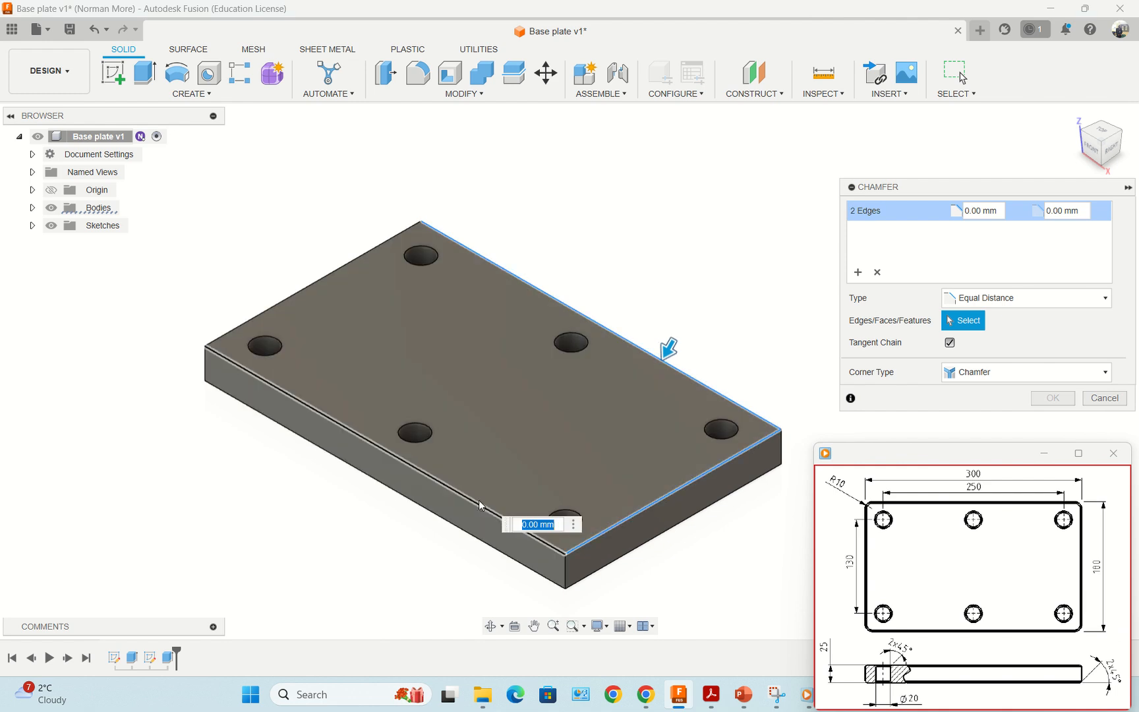
pyautogui.click(479, 504)
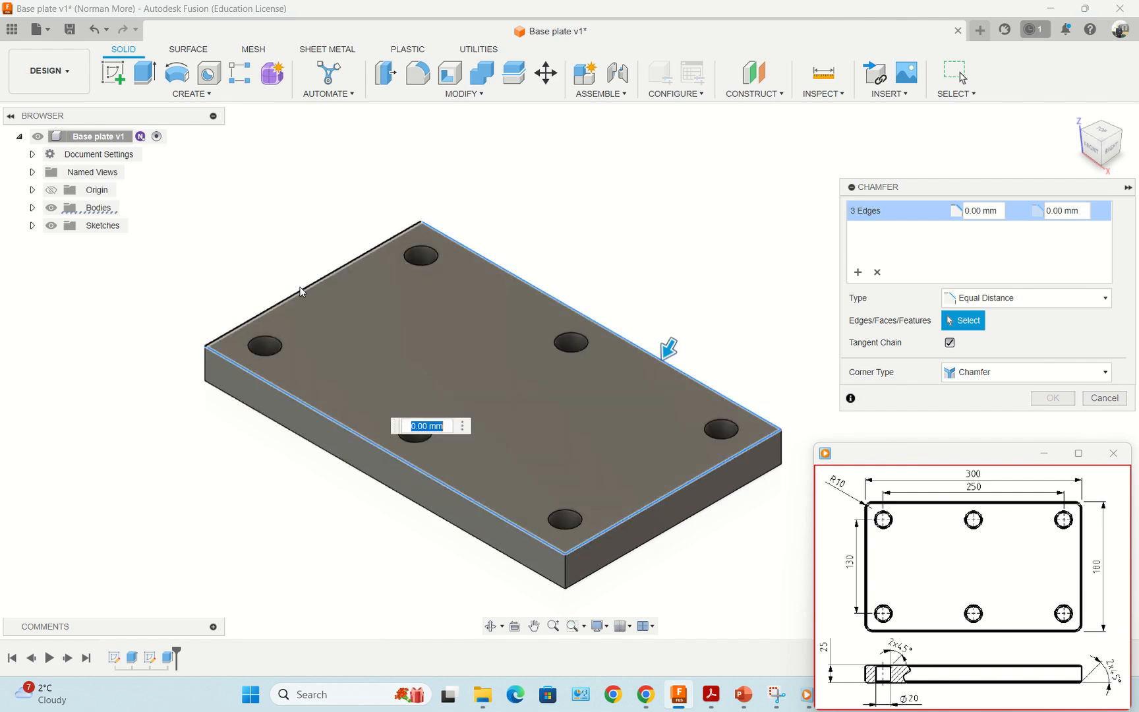
pyautogui.click(300, 291)
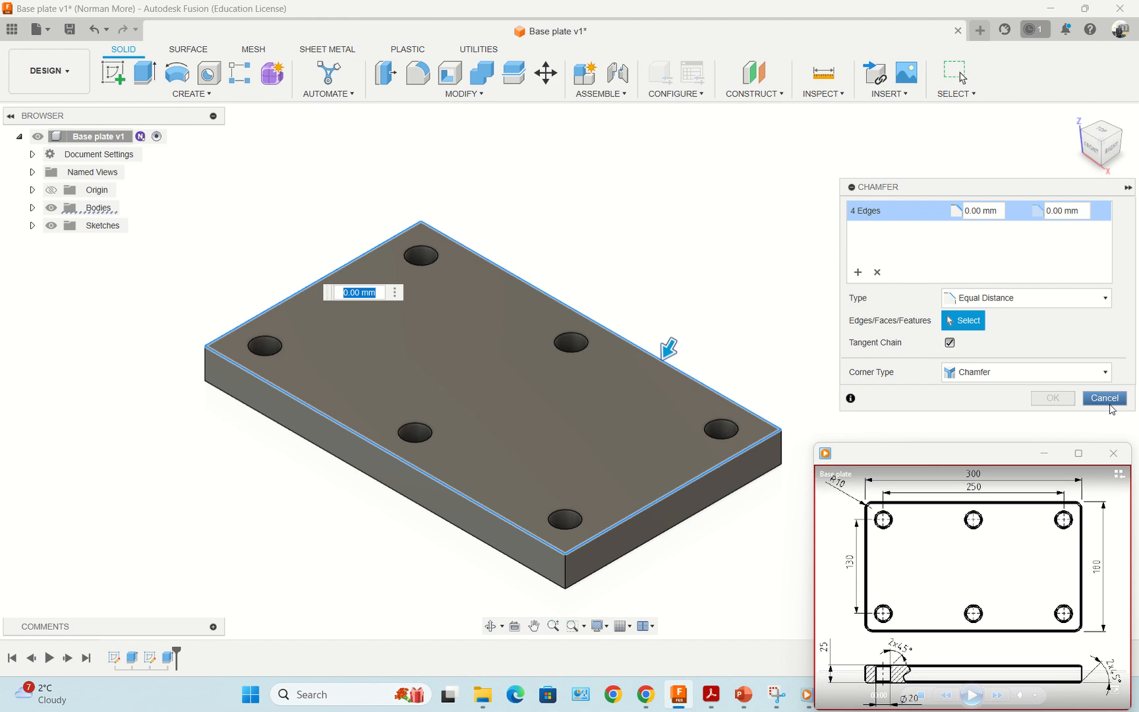
pyautogui.click(1095, 398)
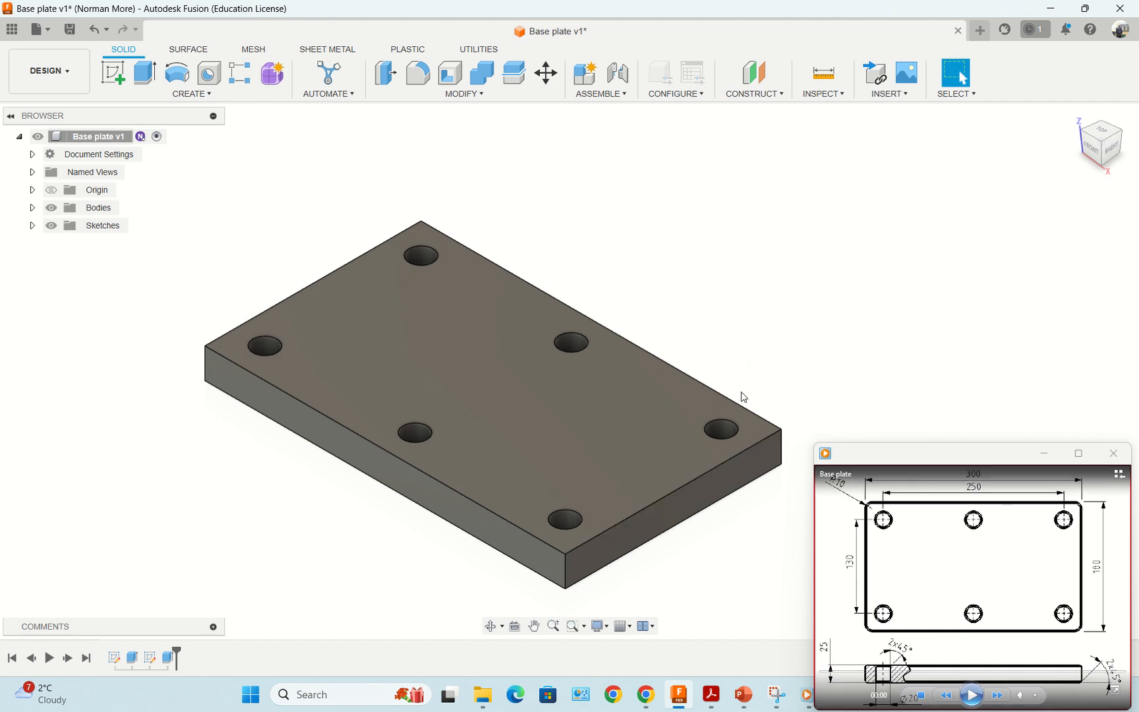
# - Fillet the plate's four vertical corner edges with a constant radius of 10 mm
pyautogui.click(418, 74)
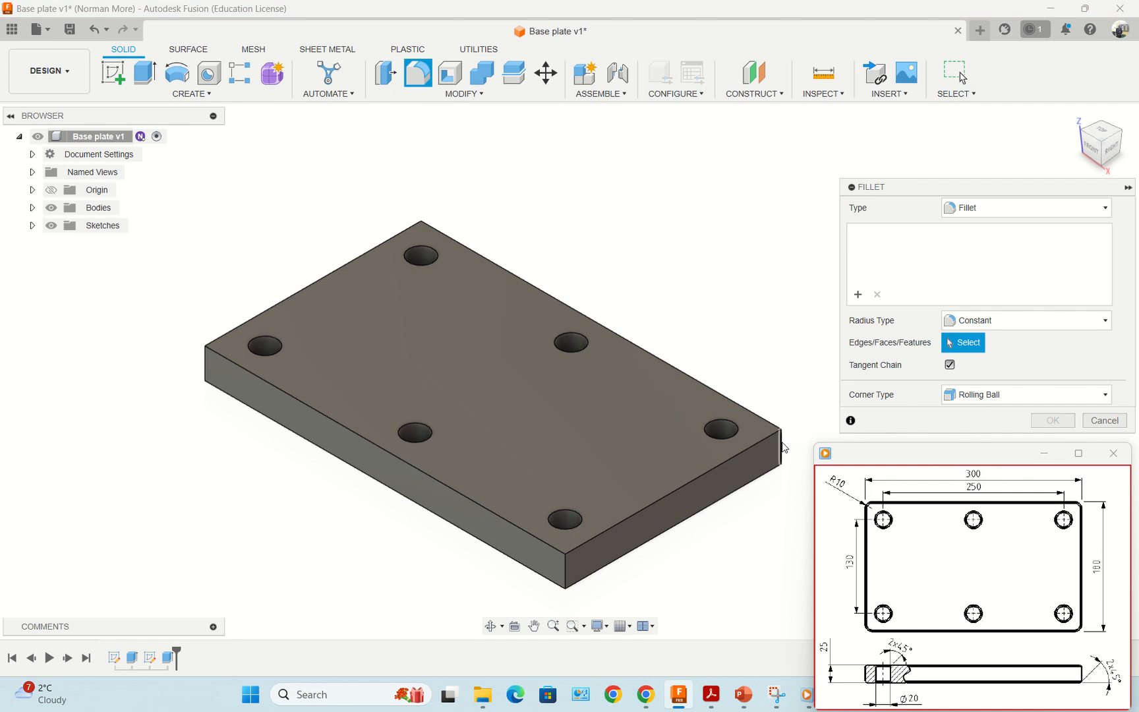
pyautogui.click(782, 447)
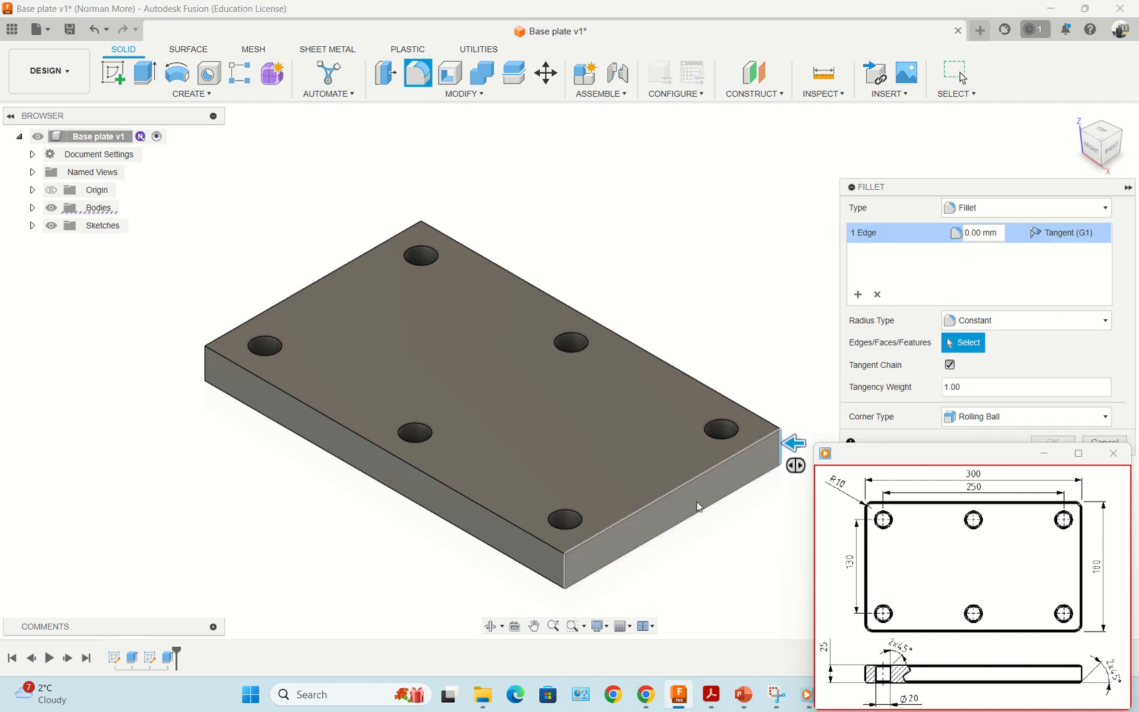
pyautogui.click(567, 571)
pyautogui.click(206, 367)
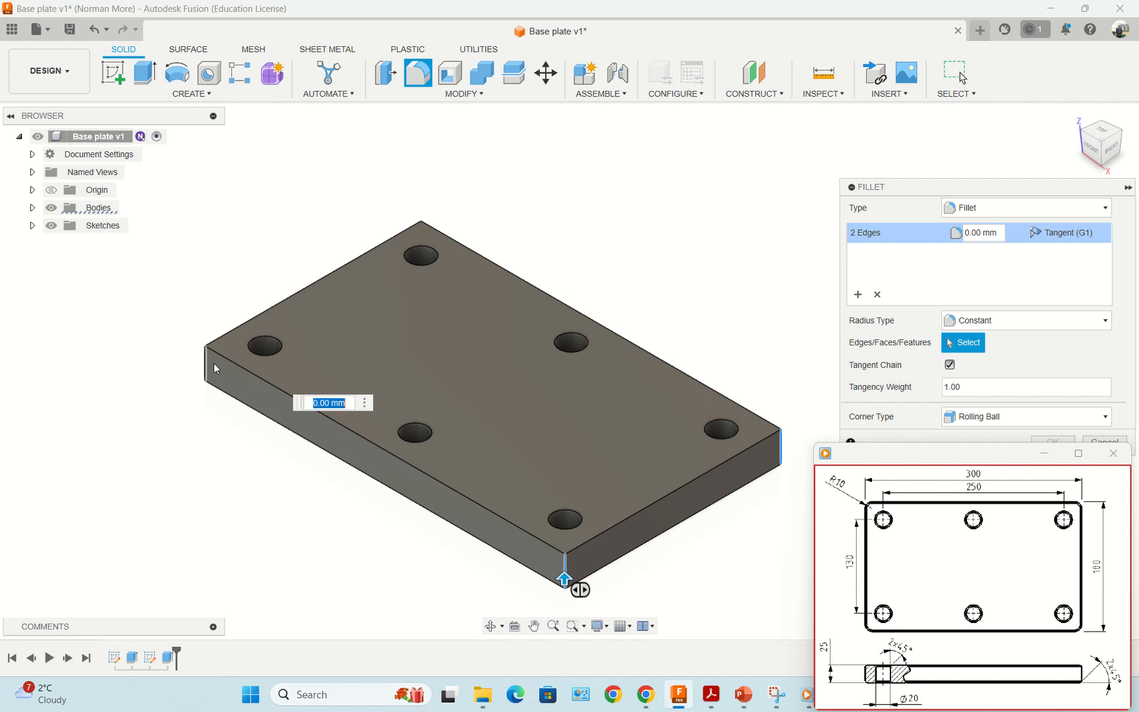
pyautogui.click(424, 228)
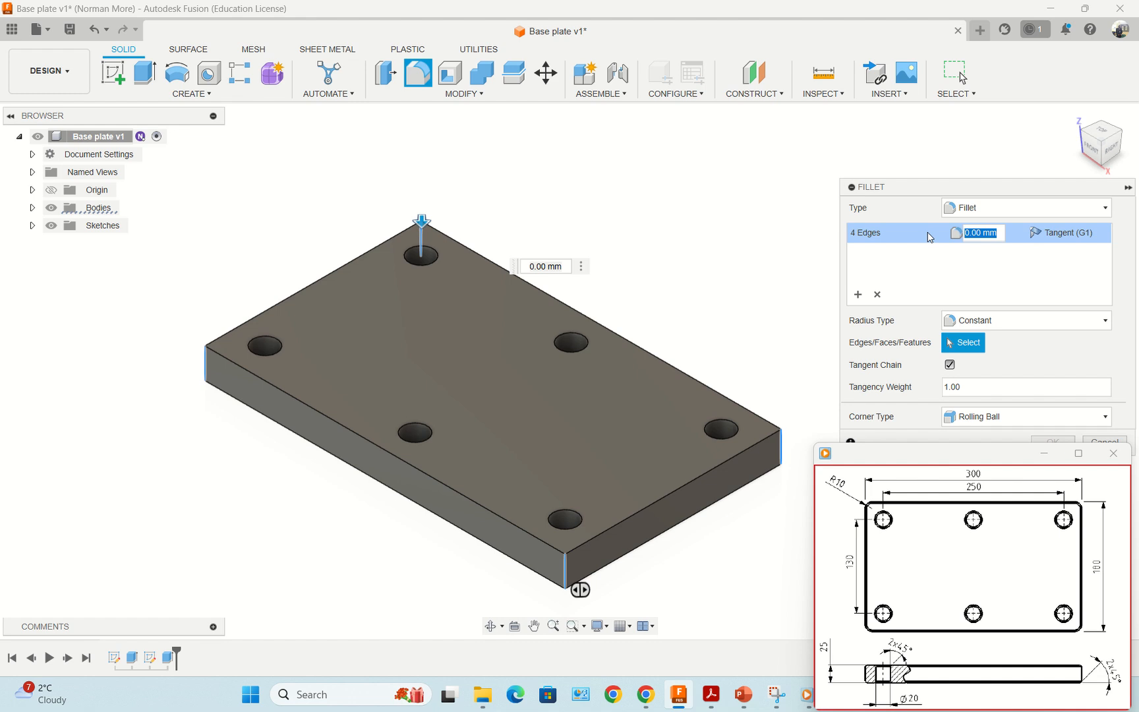
pyautogui.write('10')
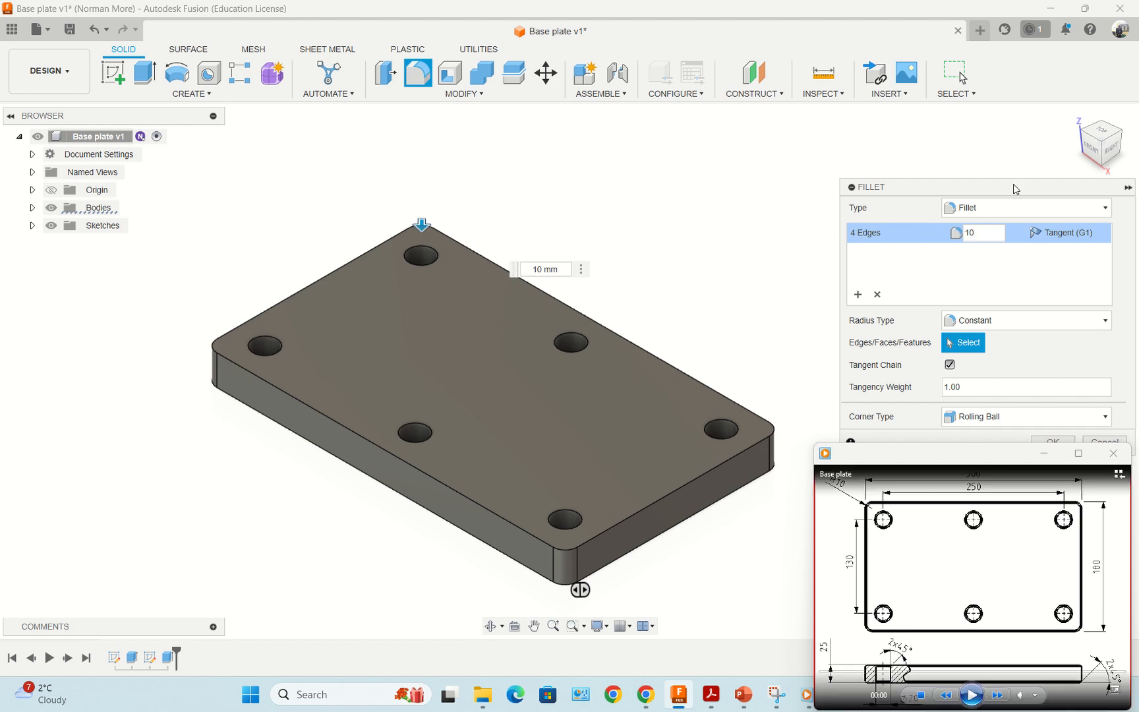
pyautogui.moveTo(1015, 189); pyautogui.dragTo(1002, 144)
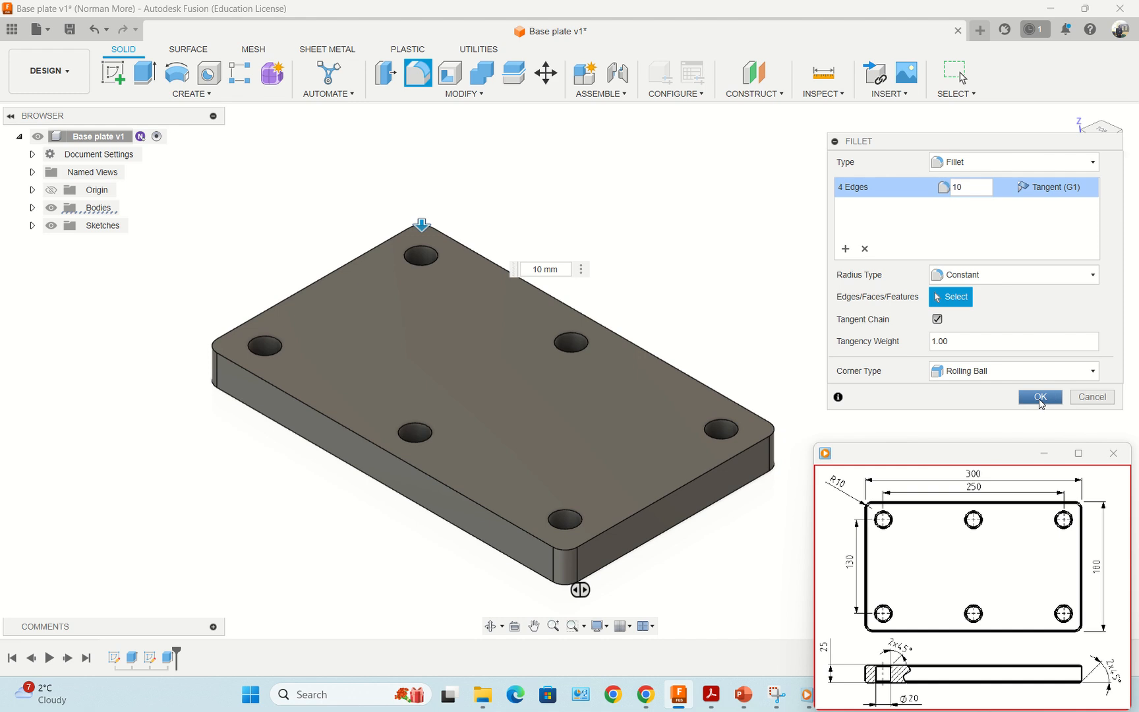
pyautogui.click(1040, 397)
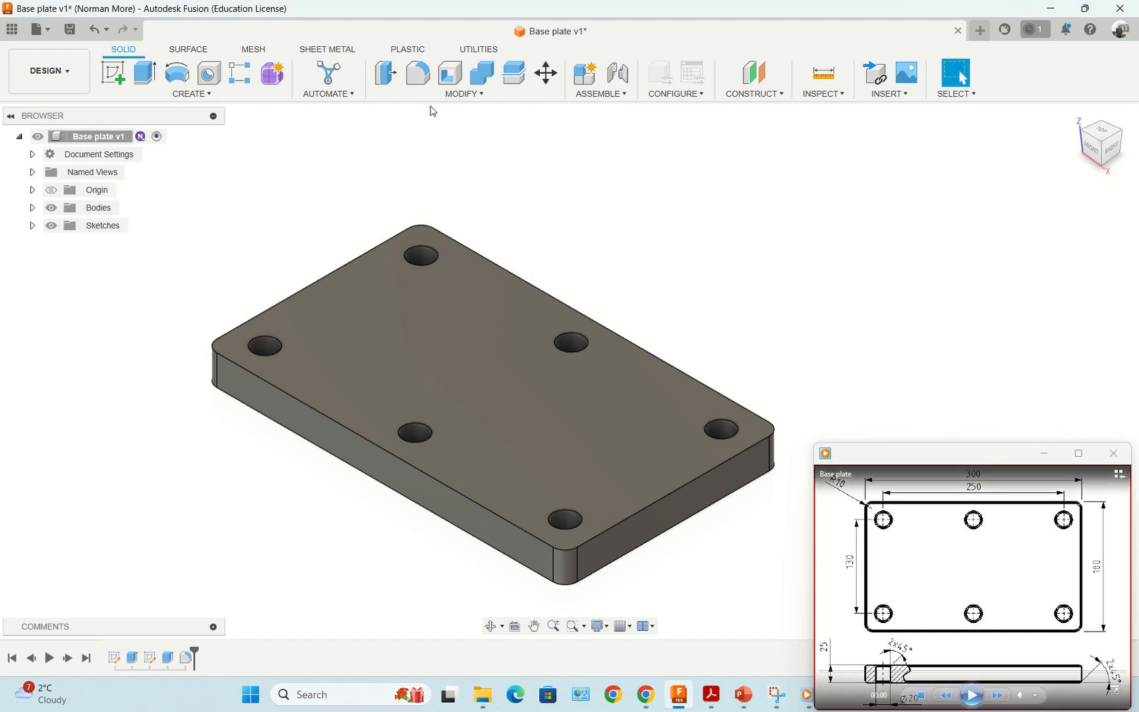
pyautogui.click(462, 95)
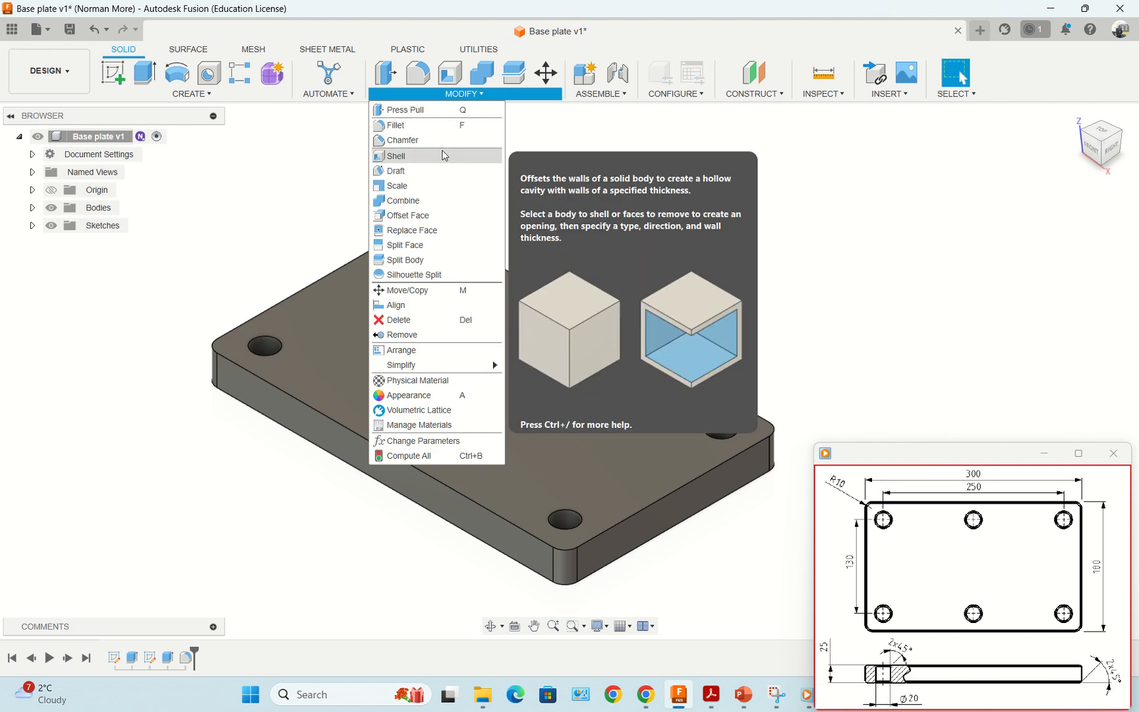
pyautogui.click(435, 141)
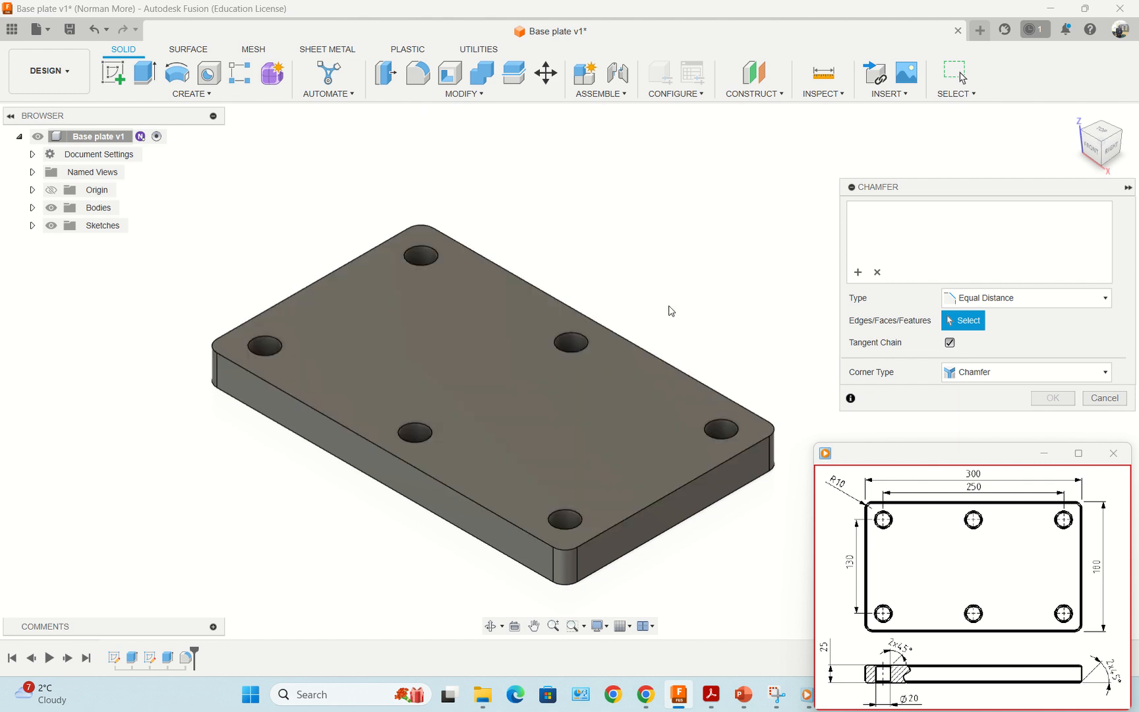
pyautogui.click(580, 315)
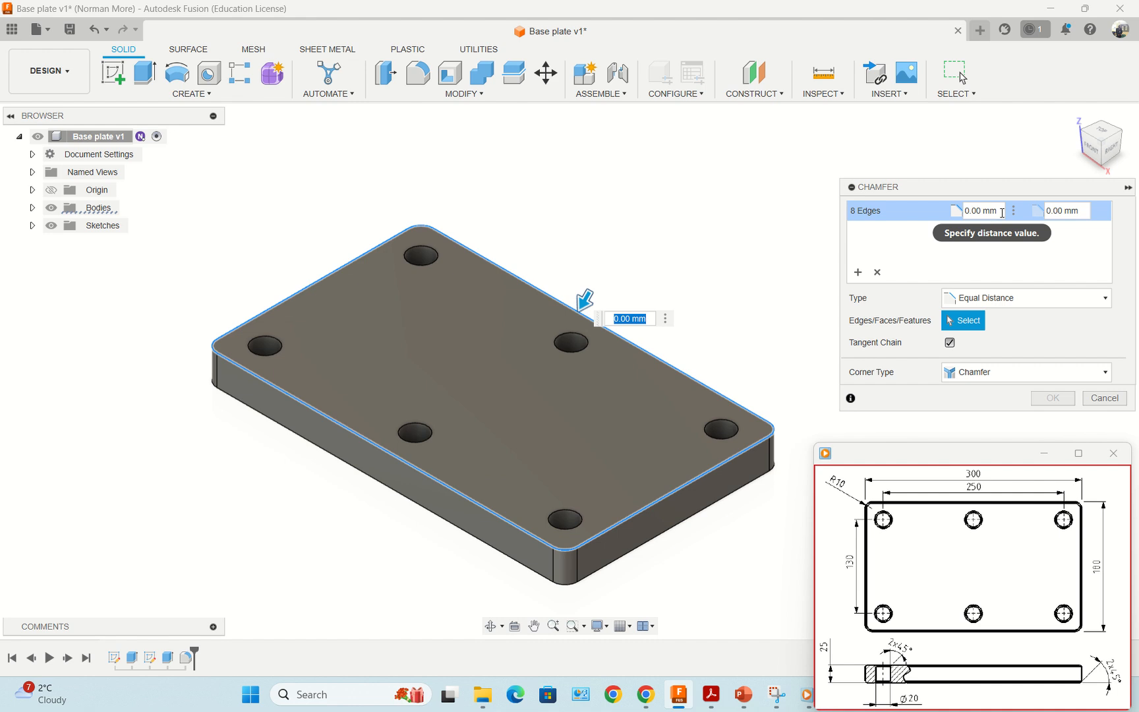
pyautogui.click(1002, 213)
pyautogui.write('2')
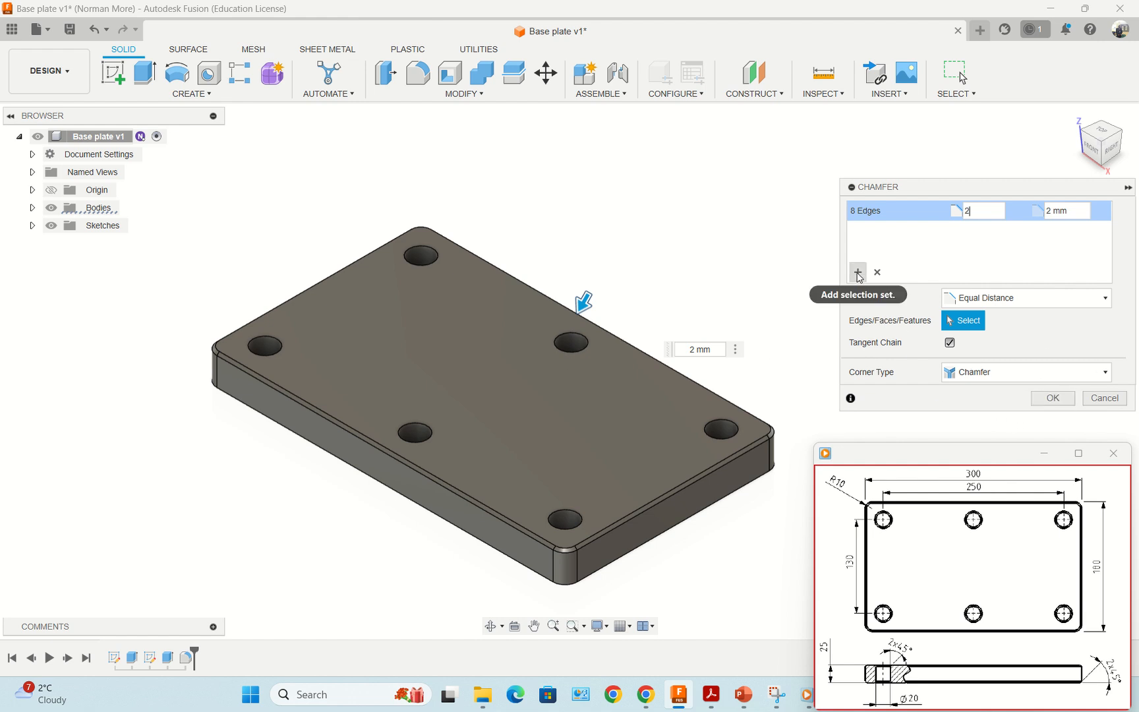
pyautogui.click(858, 273)
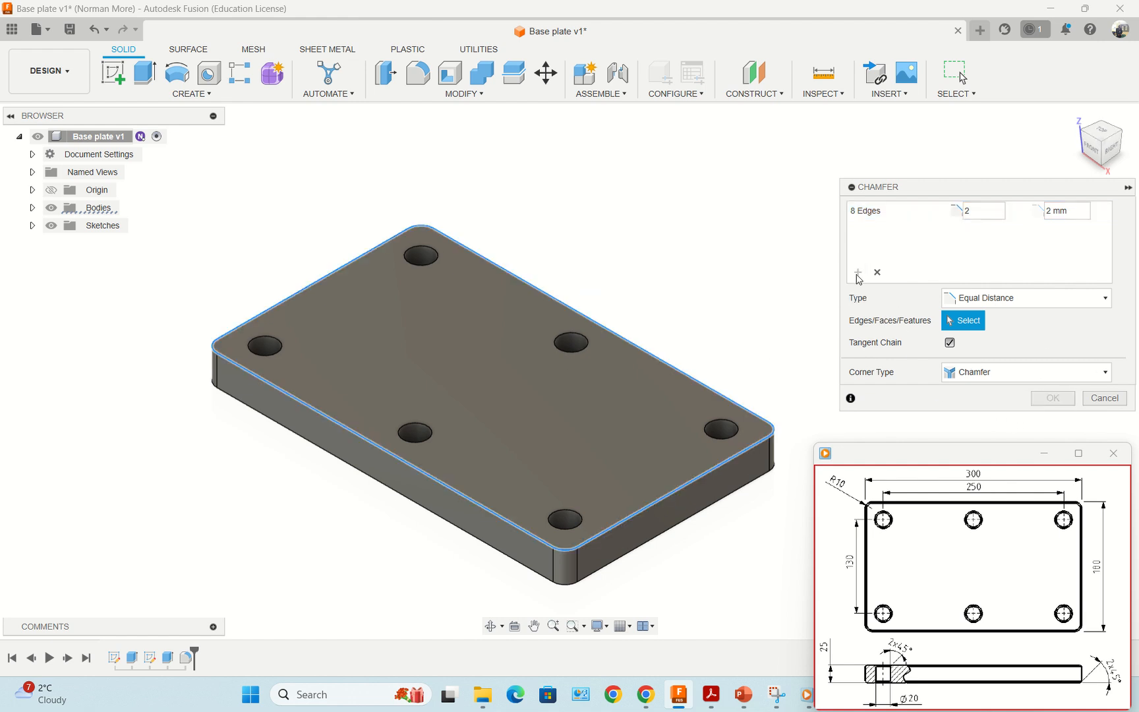
pyautogui.click(574, 350)
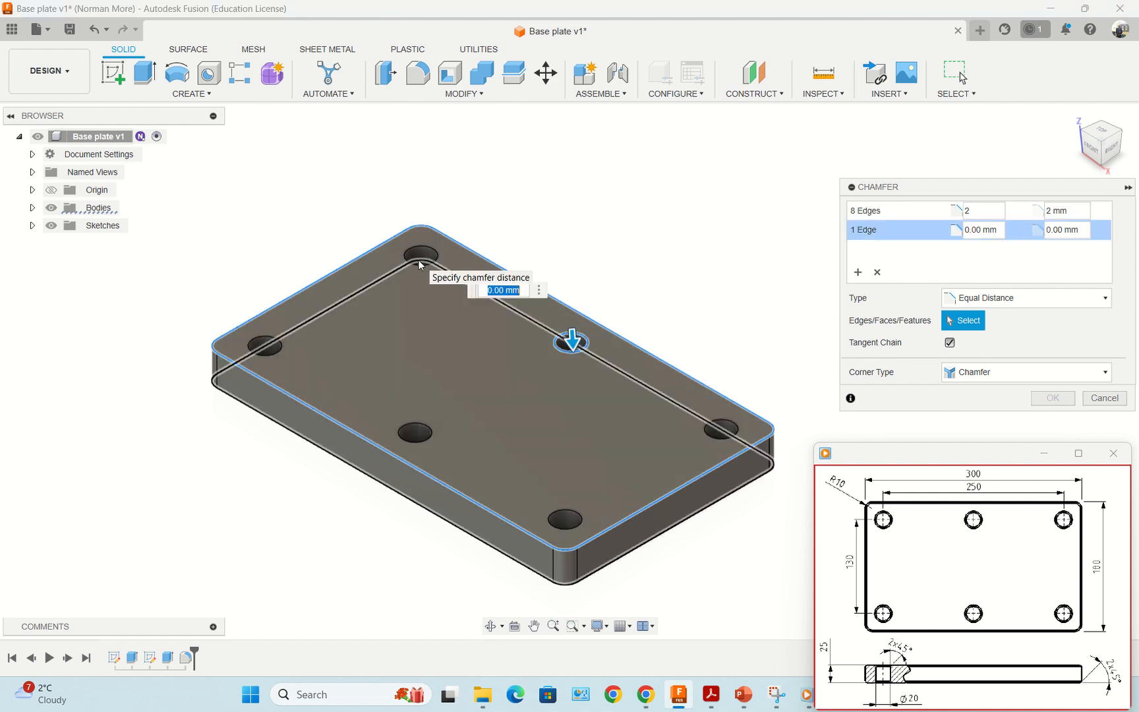
pyautogui.click(411, 265)
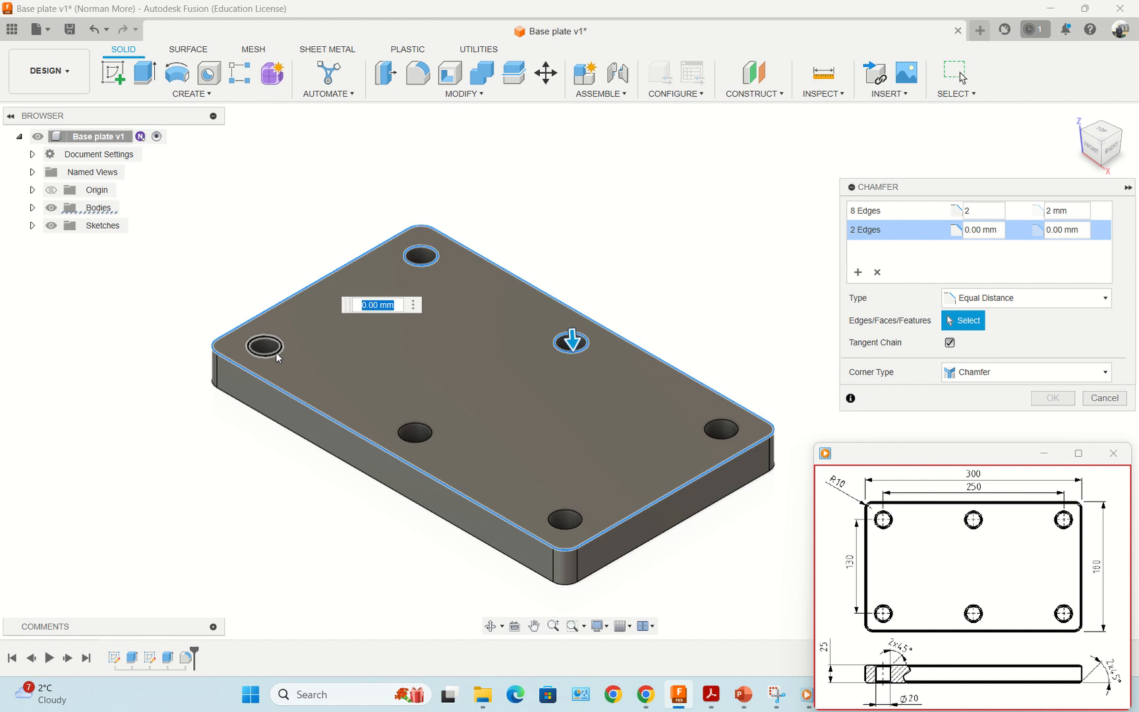
pyautogui.click(277, 354)
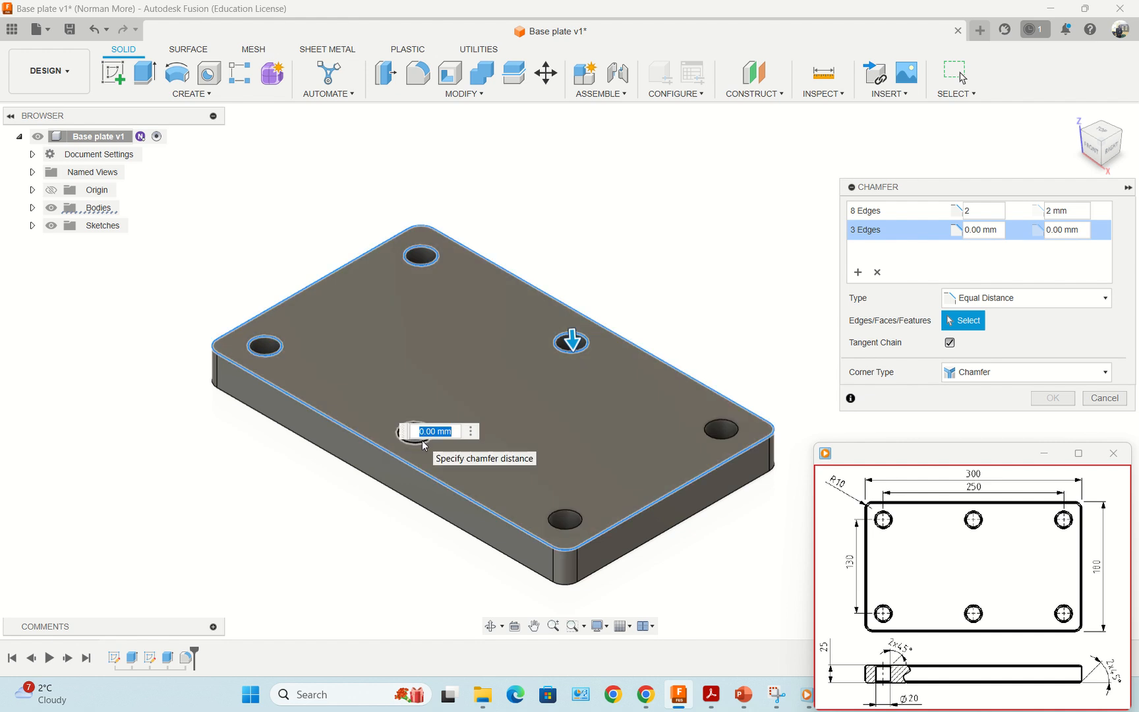
pyautogui.click(416, 442)
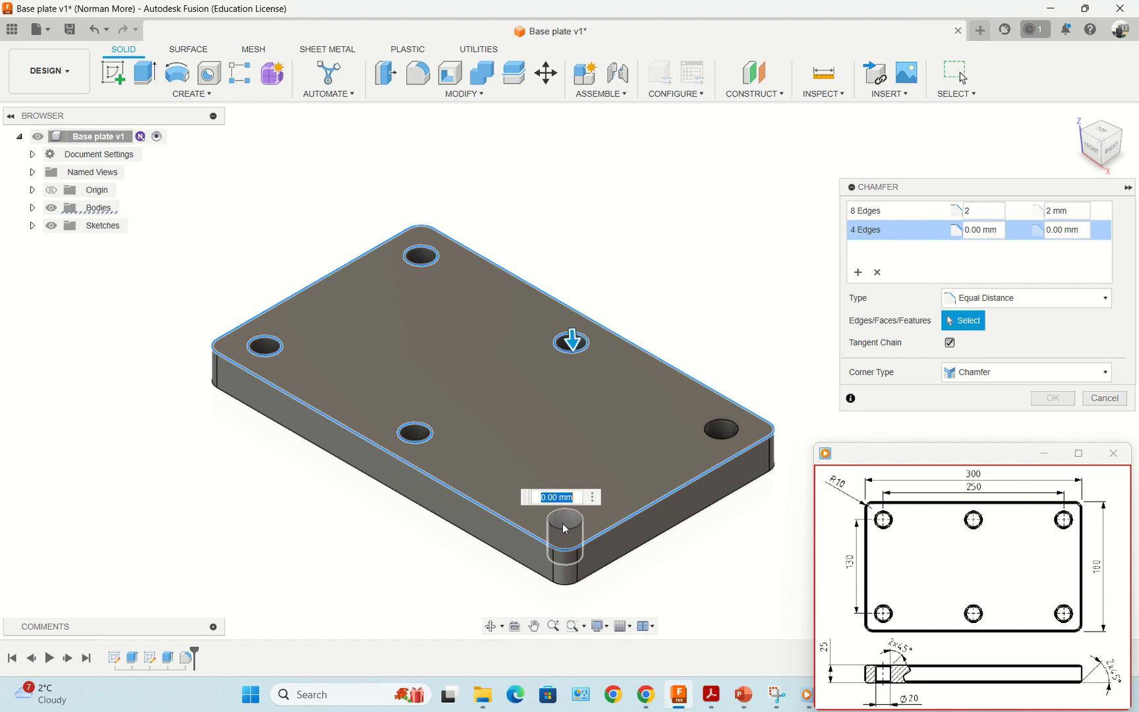
pyautogui.click(564, 530)
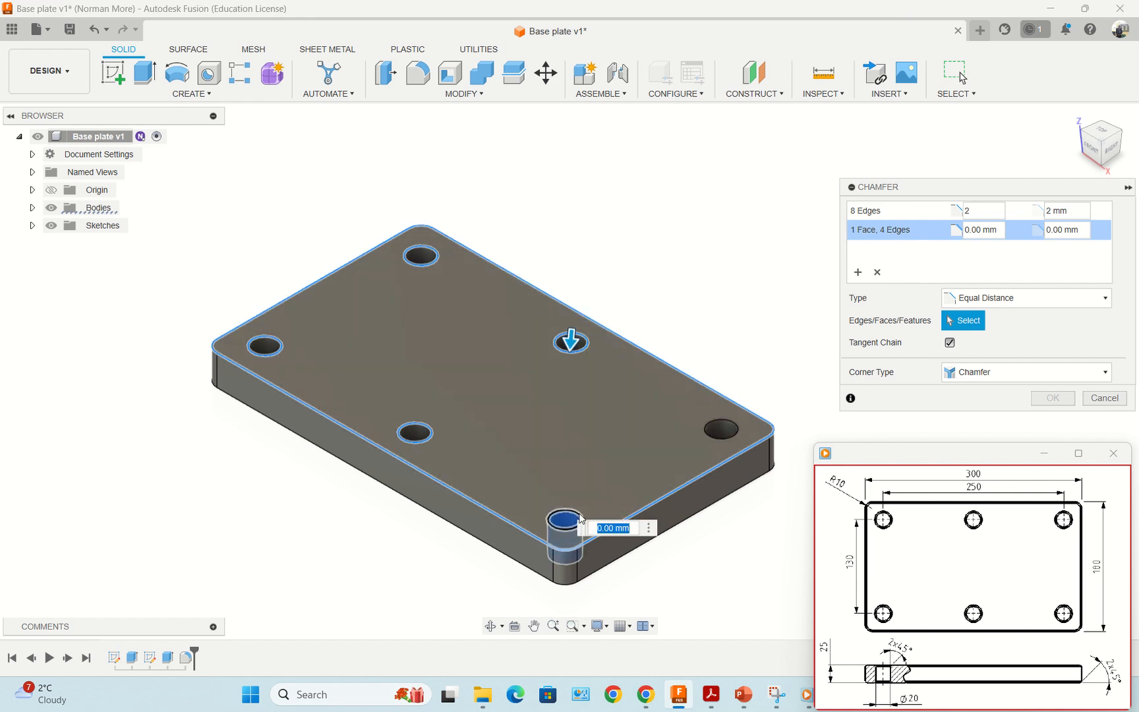
pyautogui.click(736, 434)
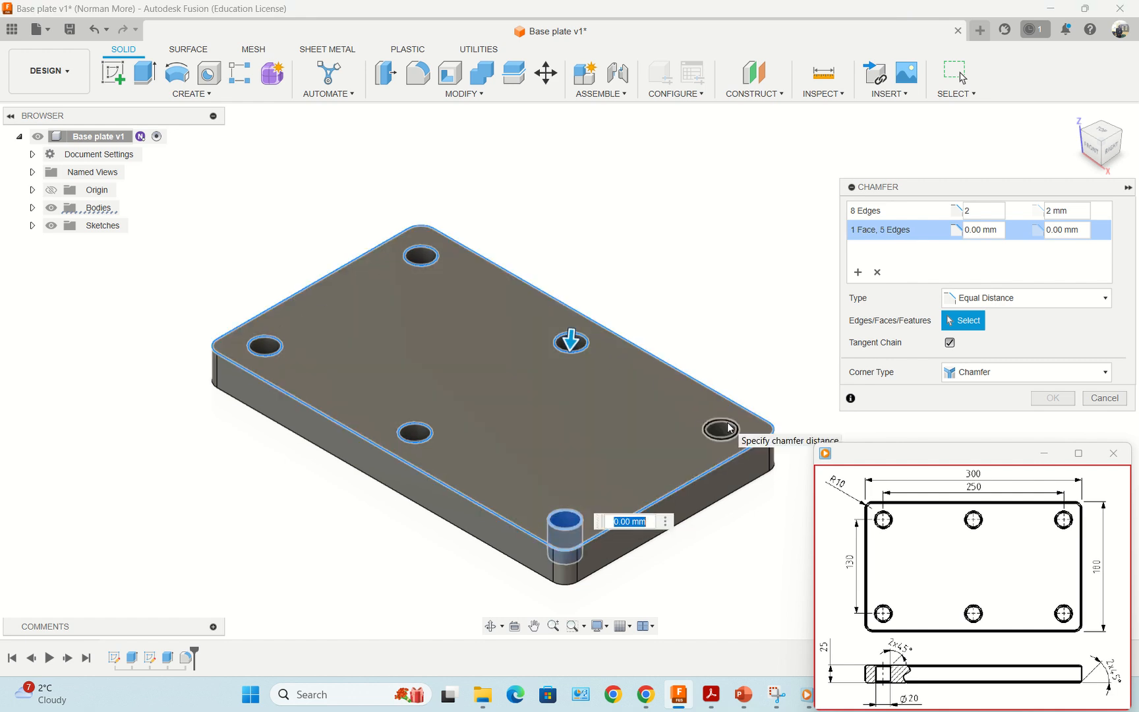
pyautogui.click(728, 433)
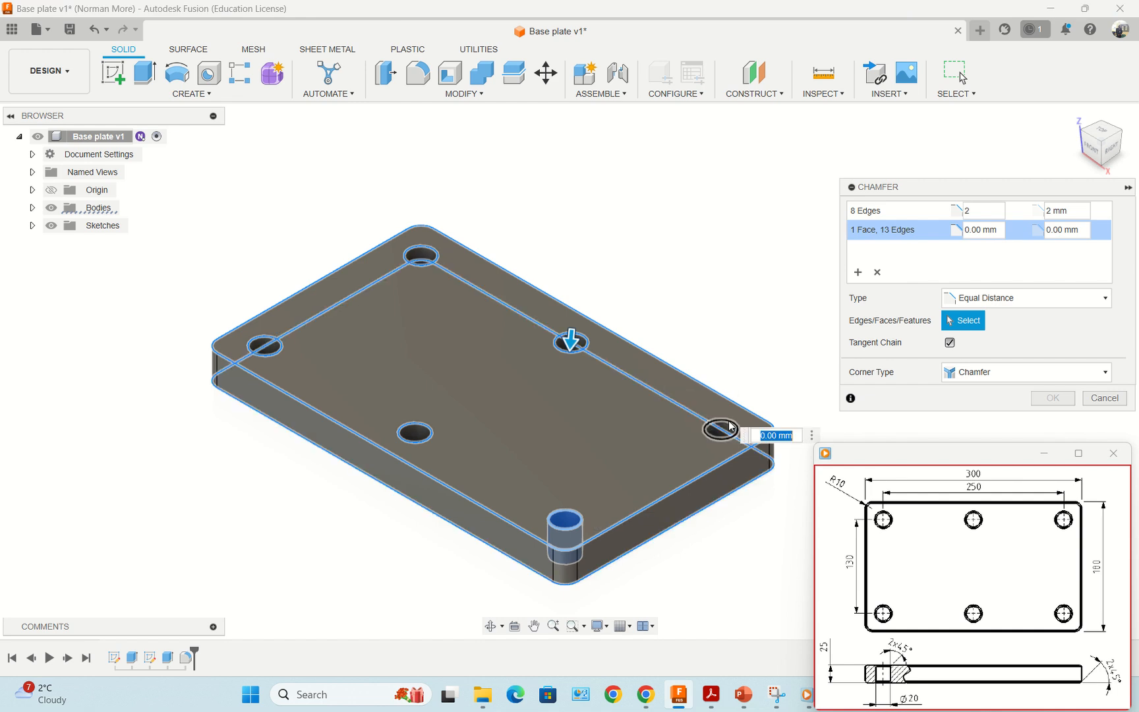
pyautogui.click(725, 430)
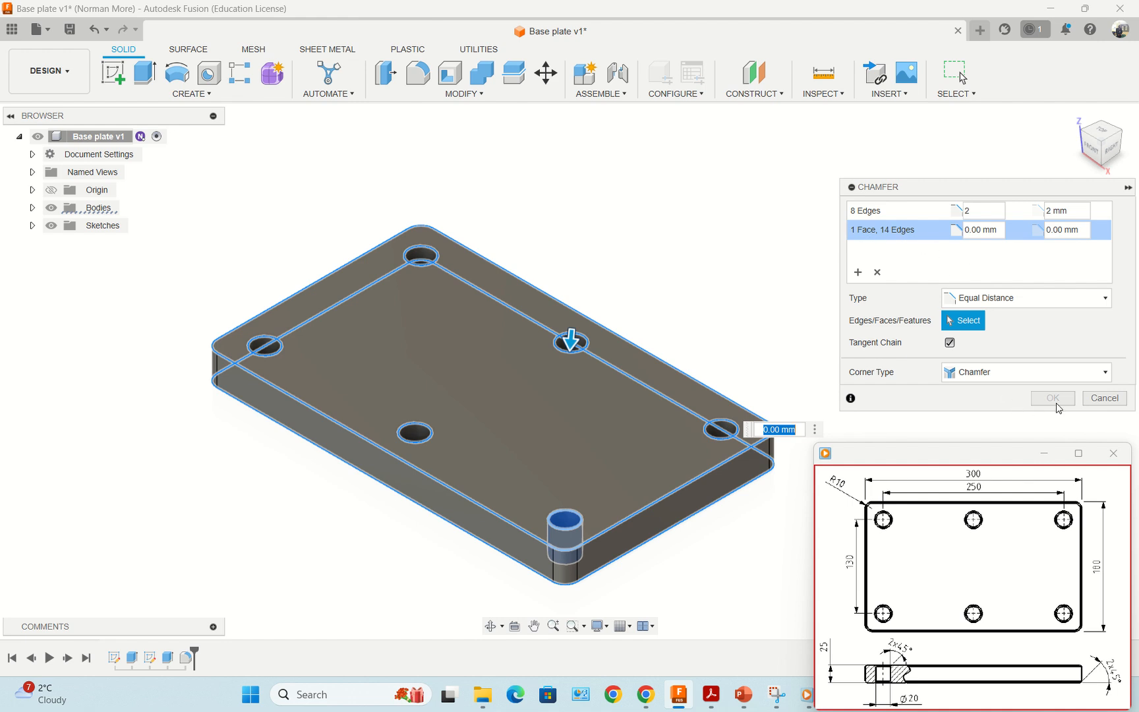
pyautogui.click(1119, 403)
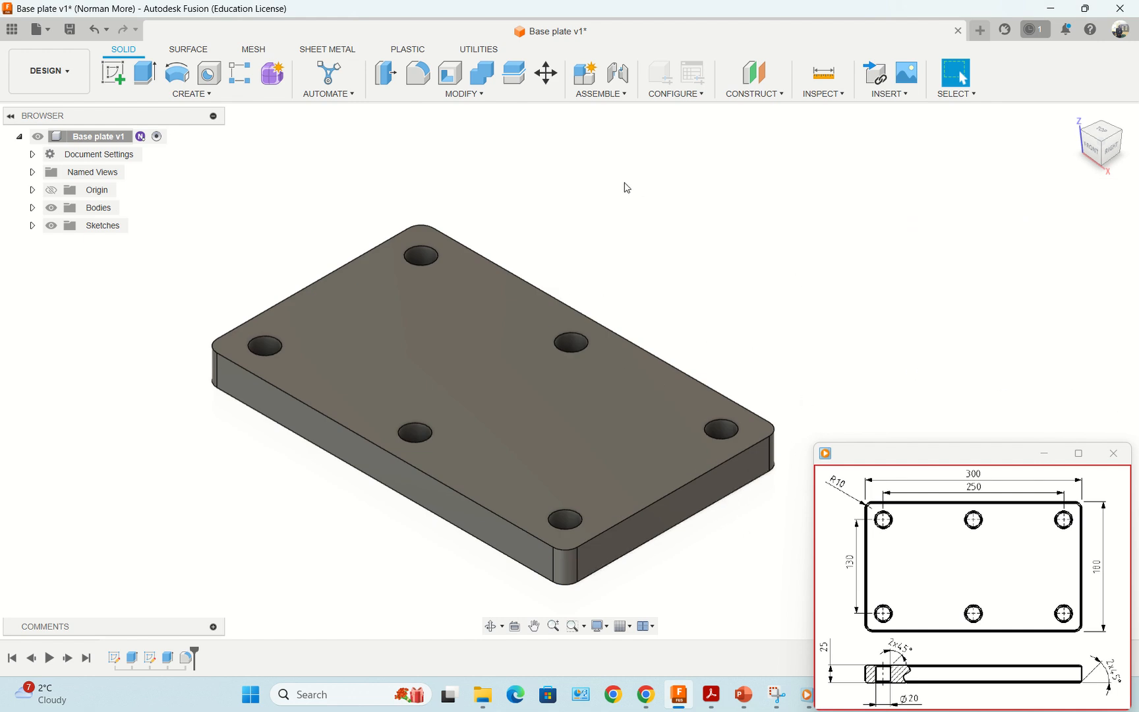
# - Chamfer the outer perimeter edges of the plate's top face with an equal distance of 2 mm
pyautogui.click(454, 97)
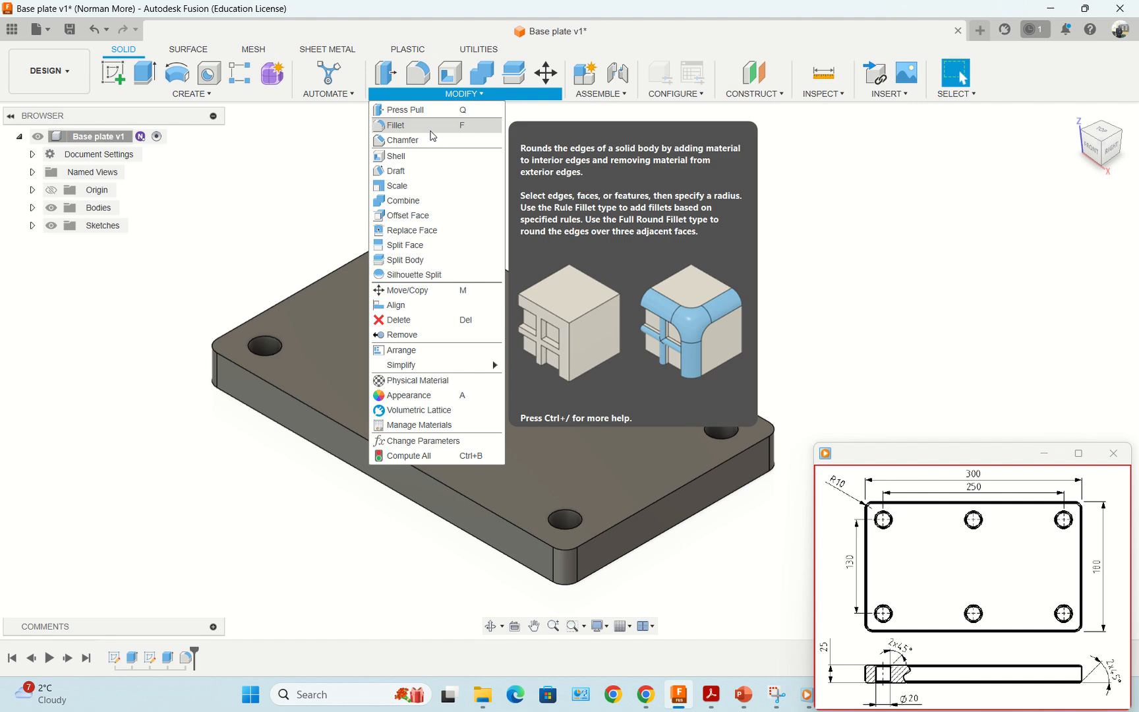
pyautogui.click(414, 141)
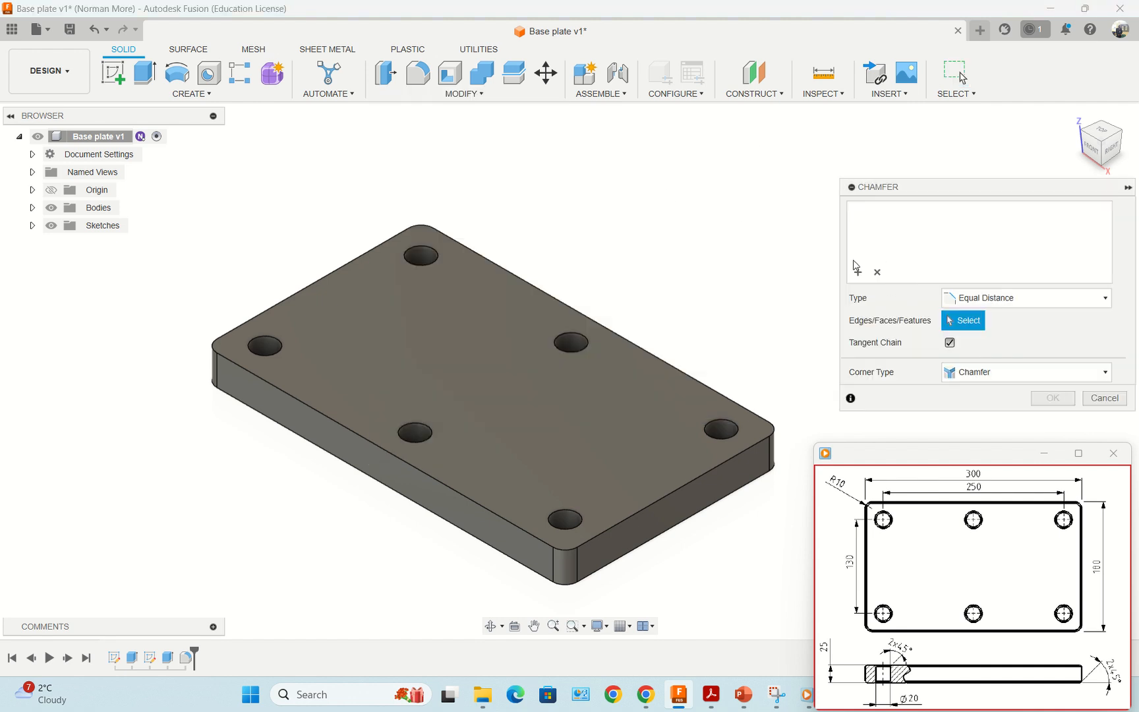
pyautogui.click(604, 324)
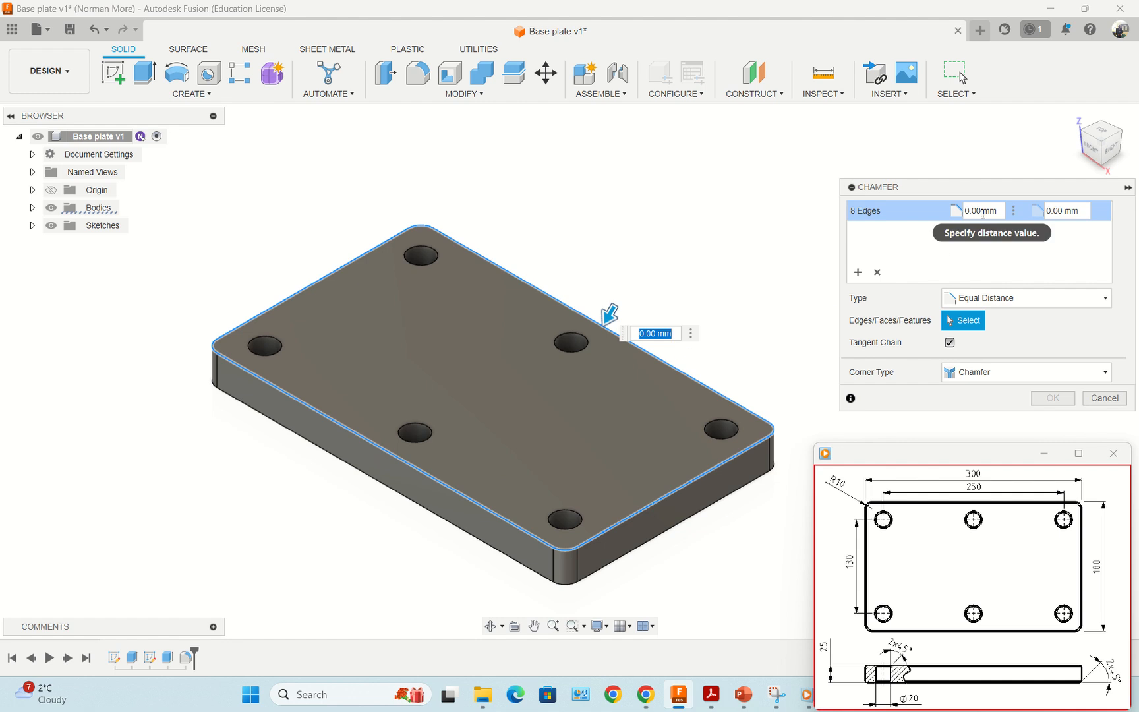
pyautogui.moveTo(1000, 217); pyautogui.dragTo(962, 216)
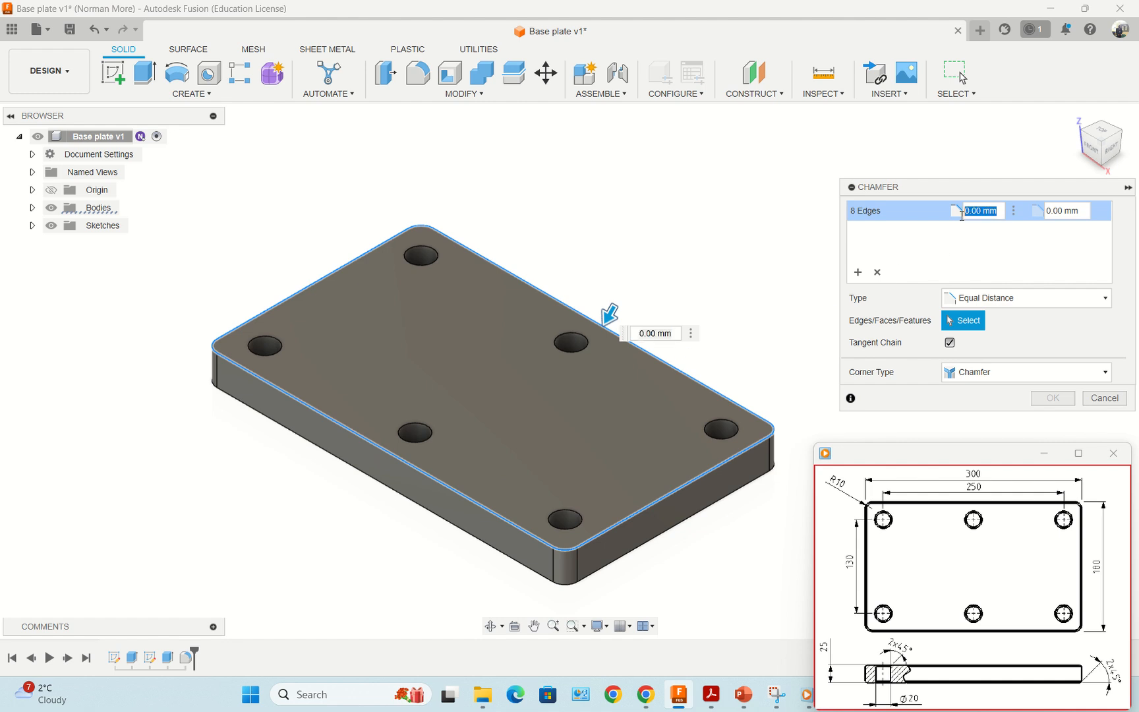
pyautogui.write('2')
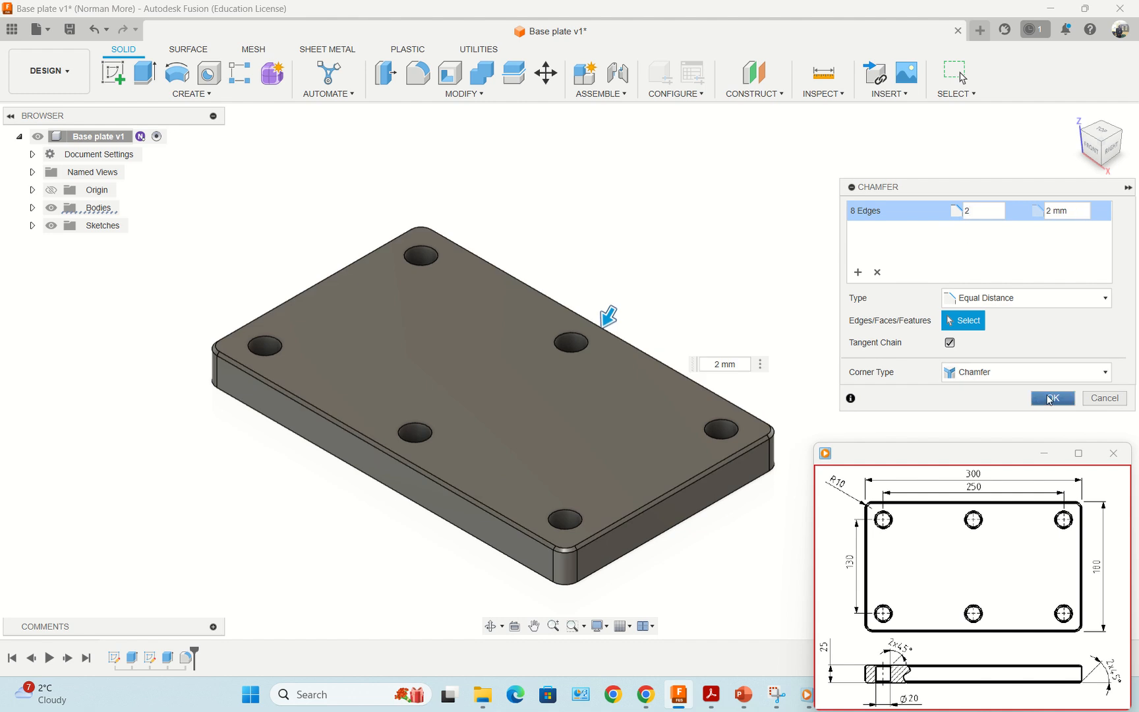
pyautogui.click(1051, 398)
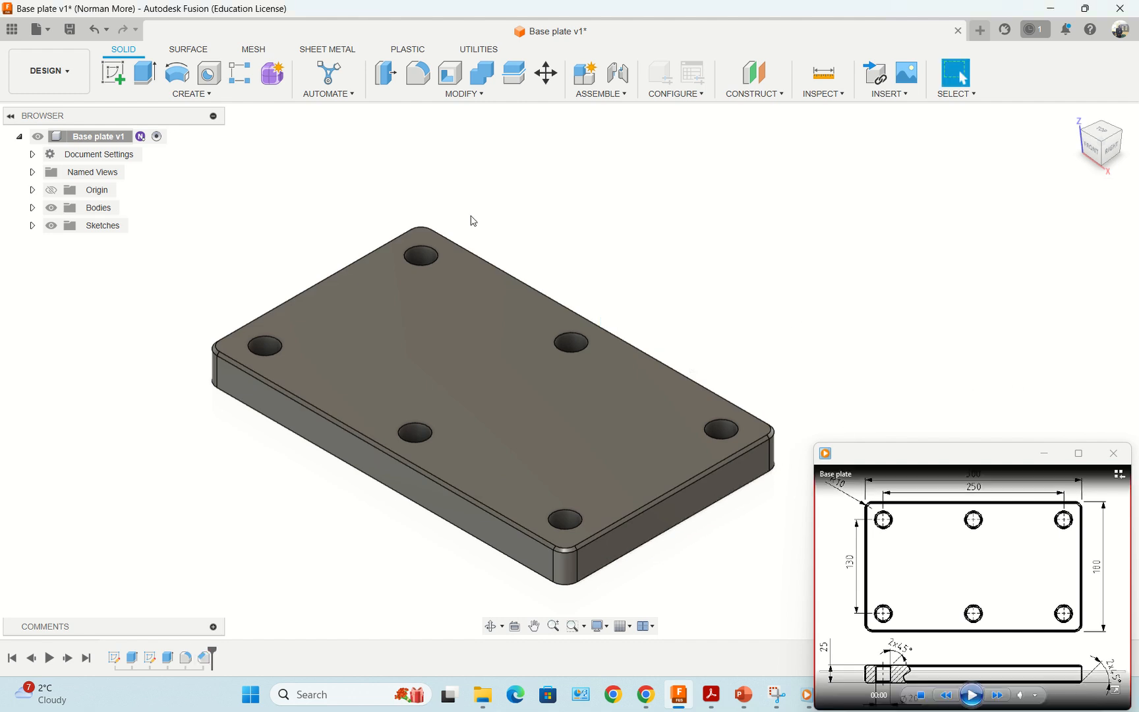
# - Chamfer the outer perimeter edges of the plate's bottom face with an equal distance of 2 mm
pyautogui.click(452, 97)
pyautogui.click(403, 140)
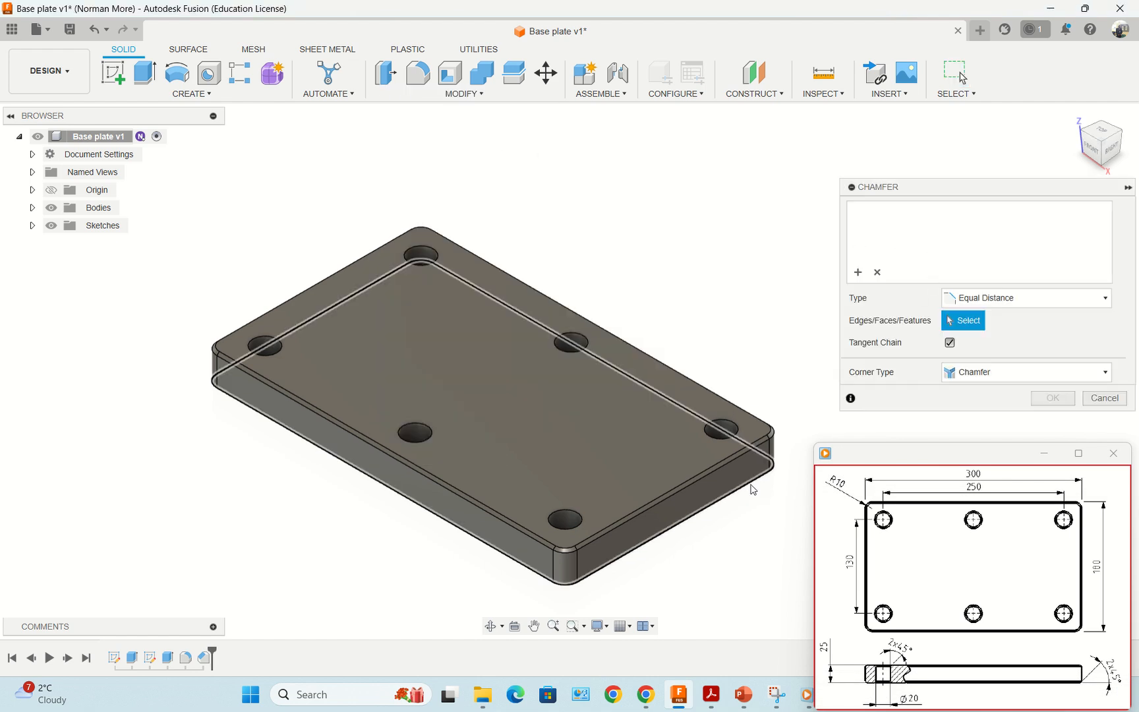
pyautogui.click(750, 485)
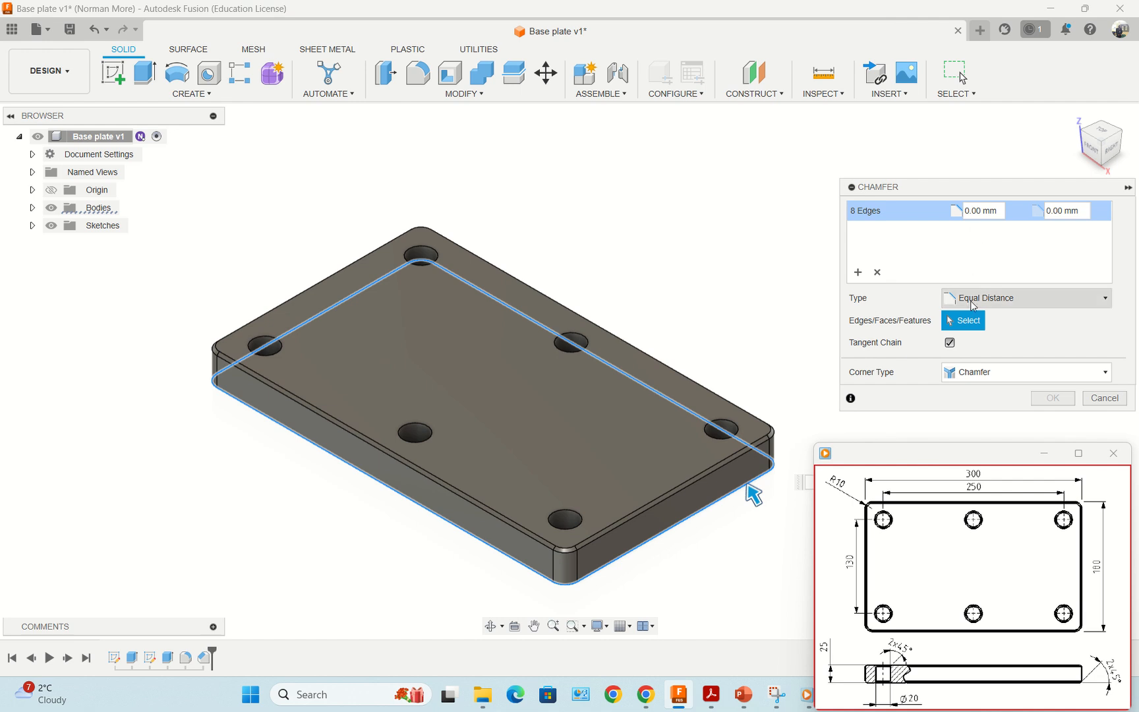
pyautogui.click(995, 211)
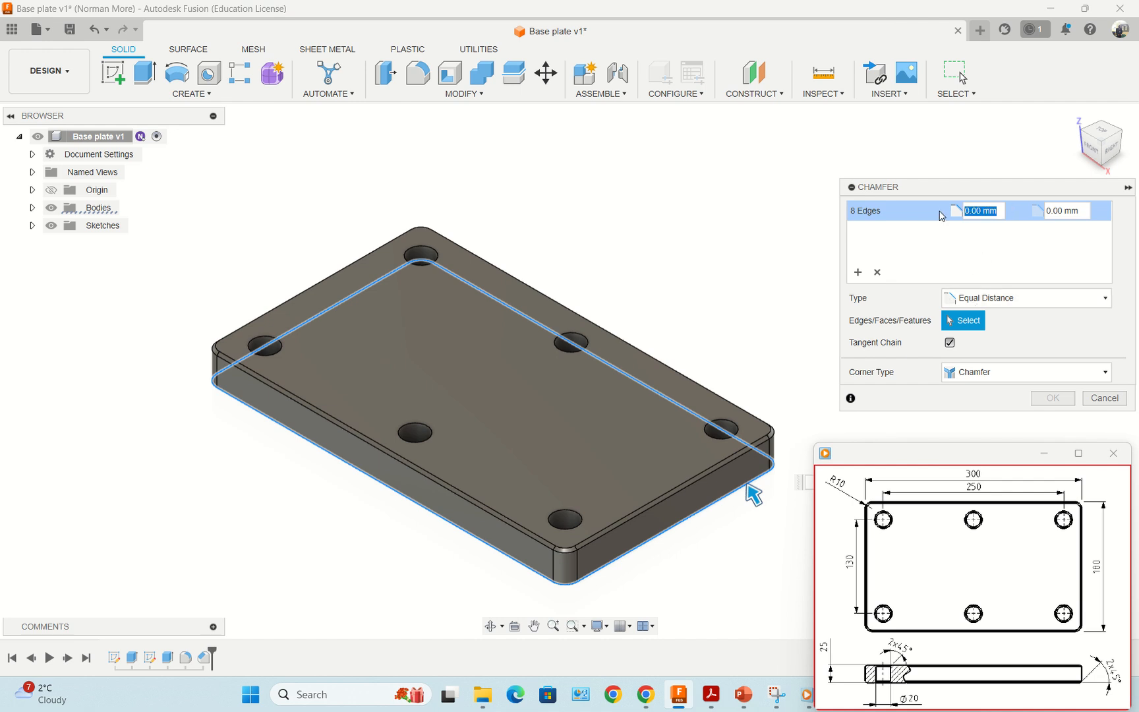
pyautogui.write('2')
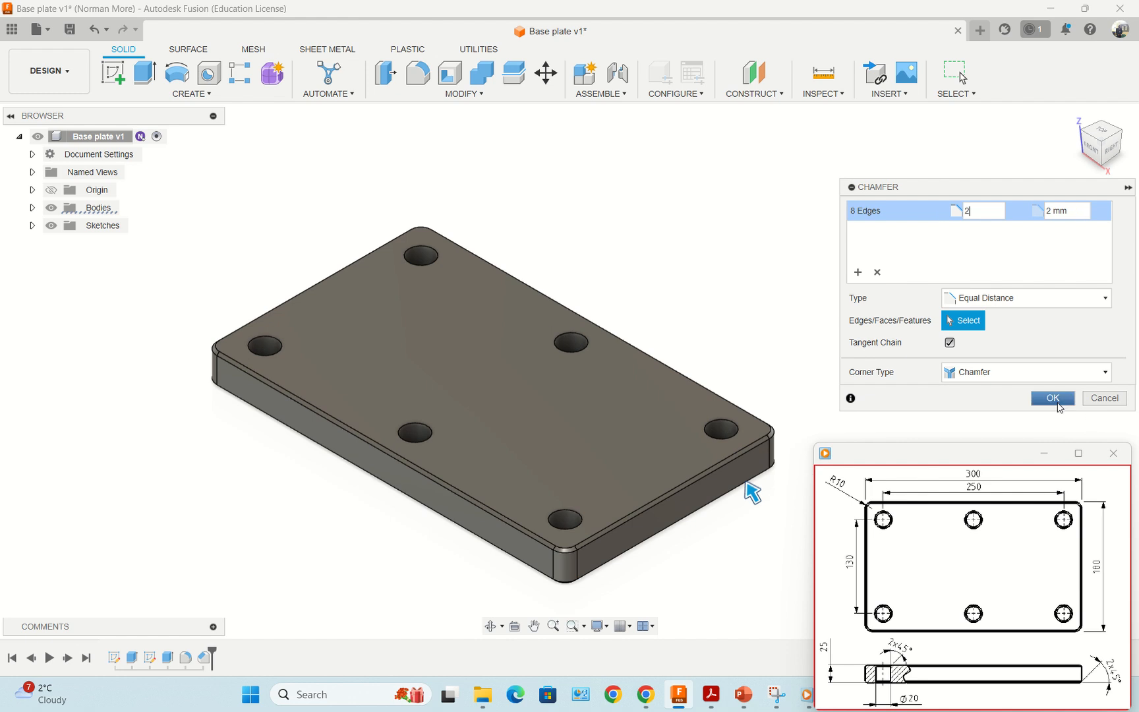
pyautogui.click(1053, 399)
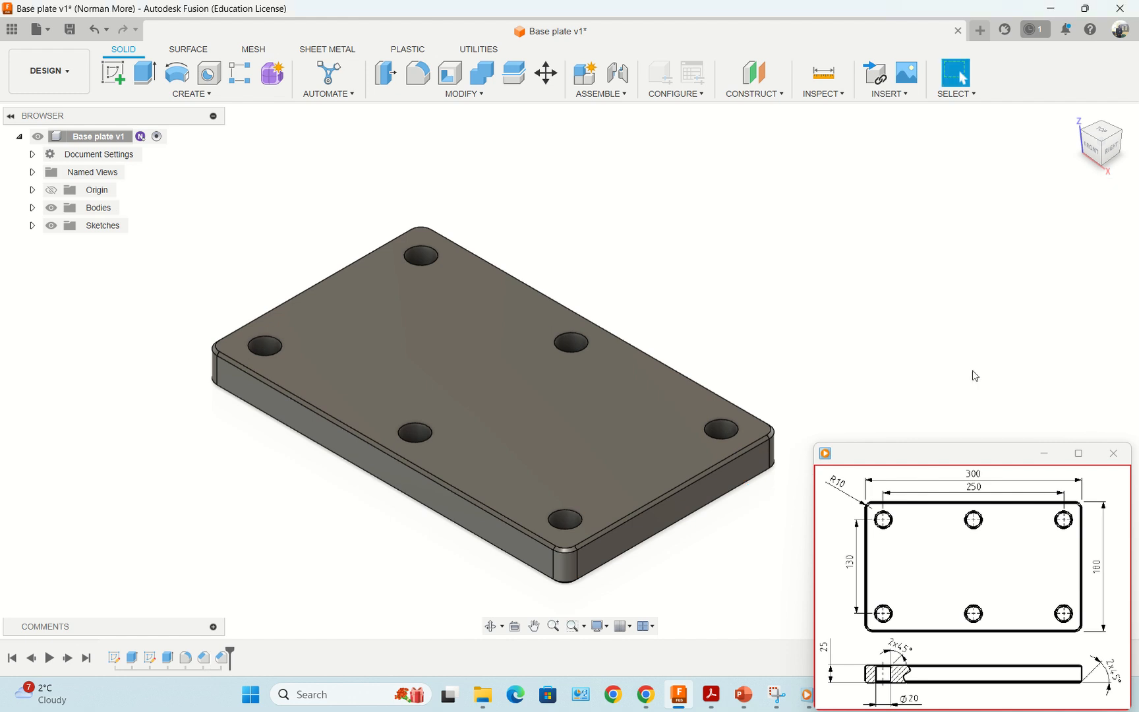
# - Chamfer both rims of all six 20 mm holes with an equal distance of 2 mm, selecting the holes' cylindrical faces
pyautogui.moveTo(931, 637)
pyautogui.click(464, 94)
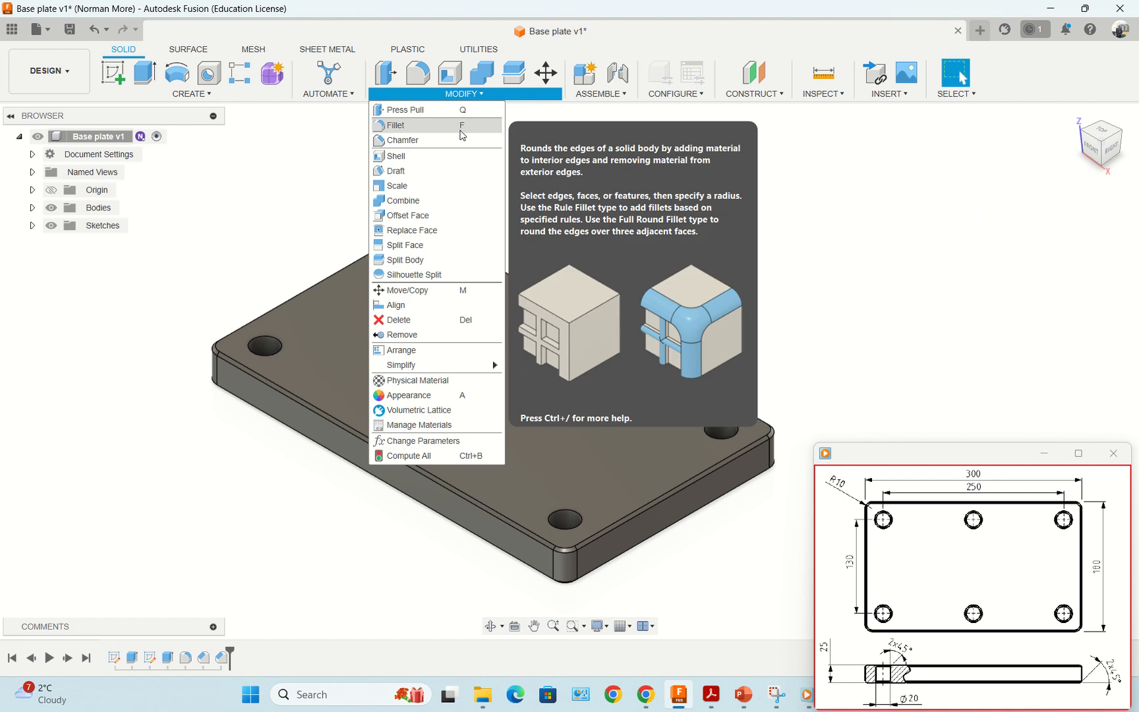
pyautogui.click(422, 139)
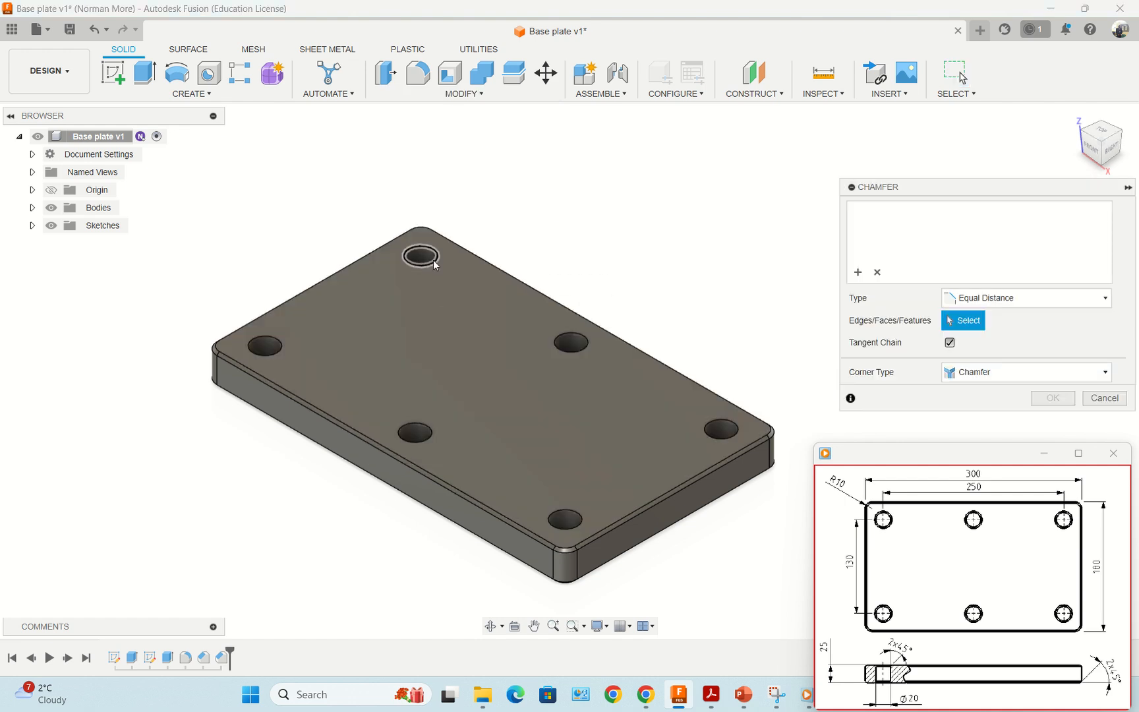
pyautogui.click(437, 267)
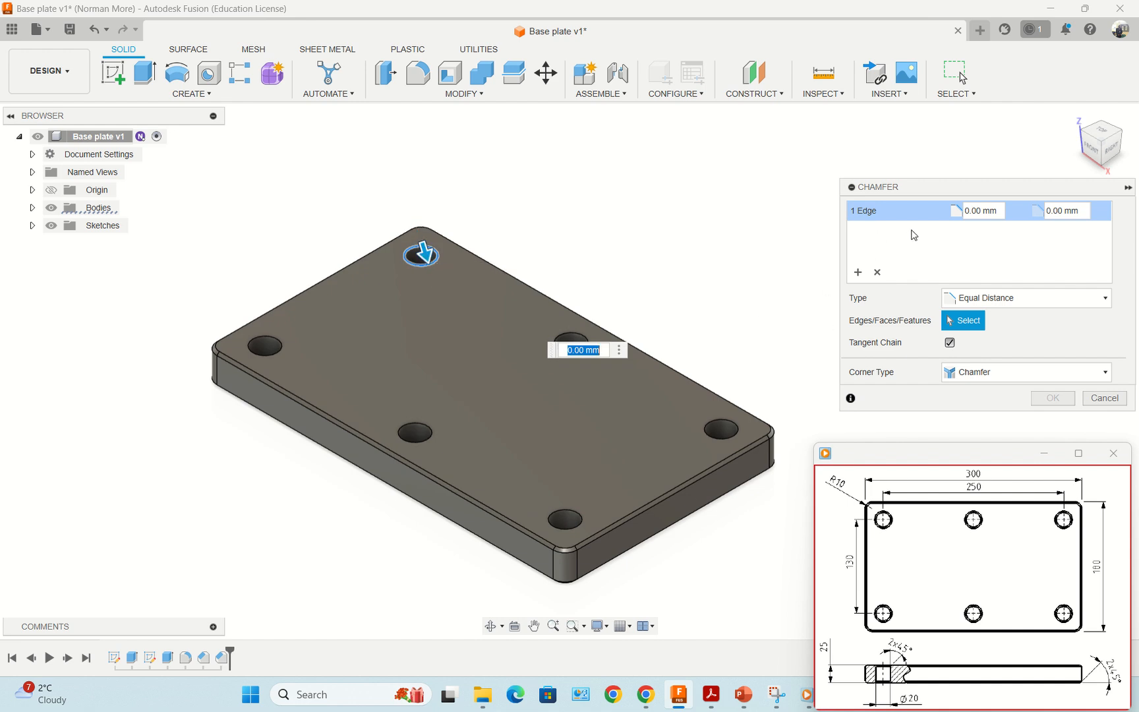
pyautogui.click(876, 271)
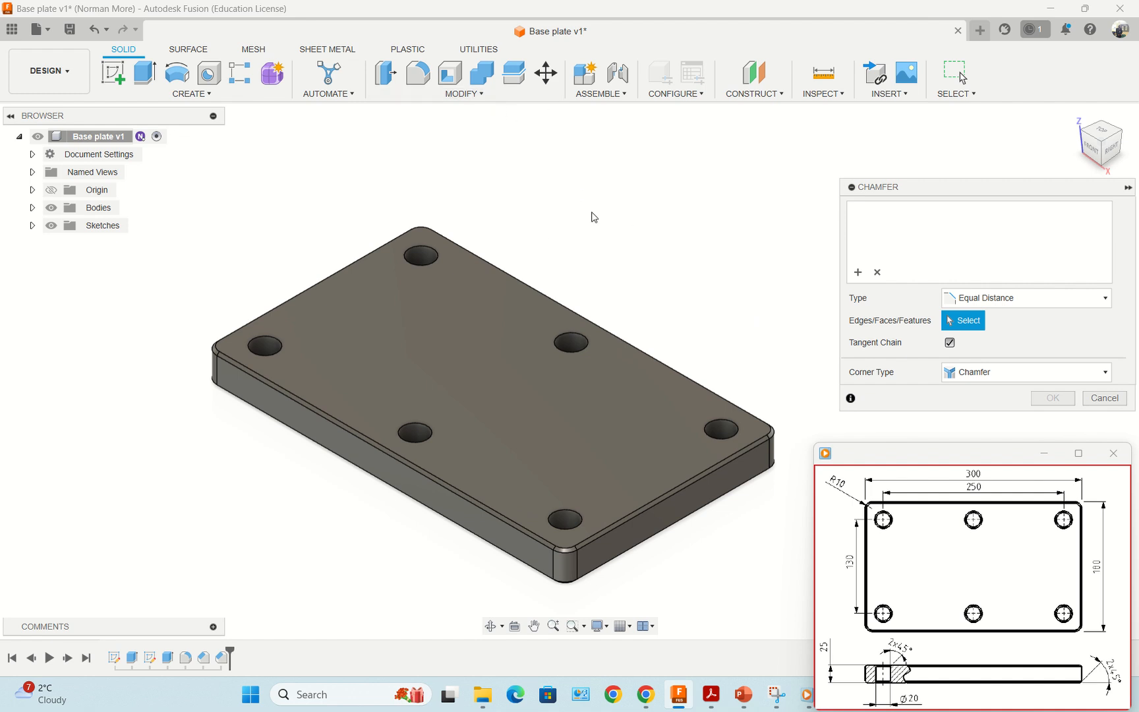
pyautogui.click(426, 254)
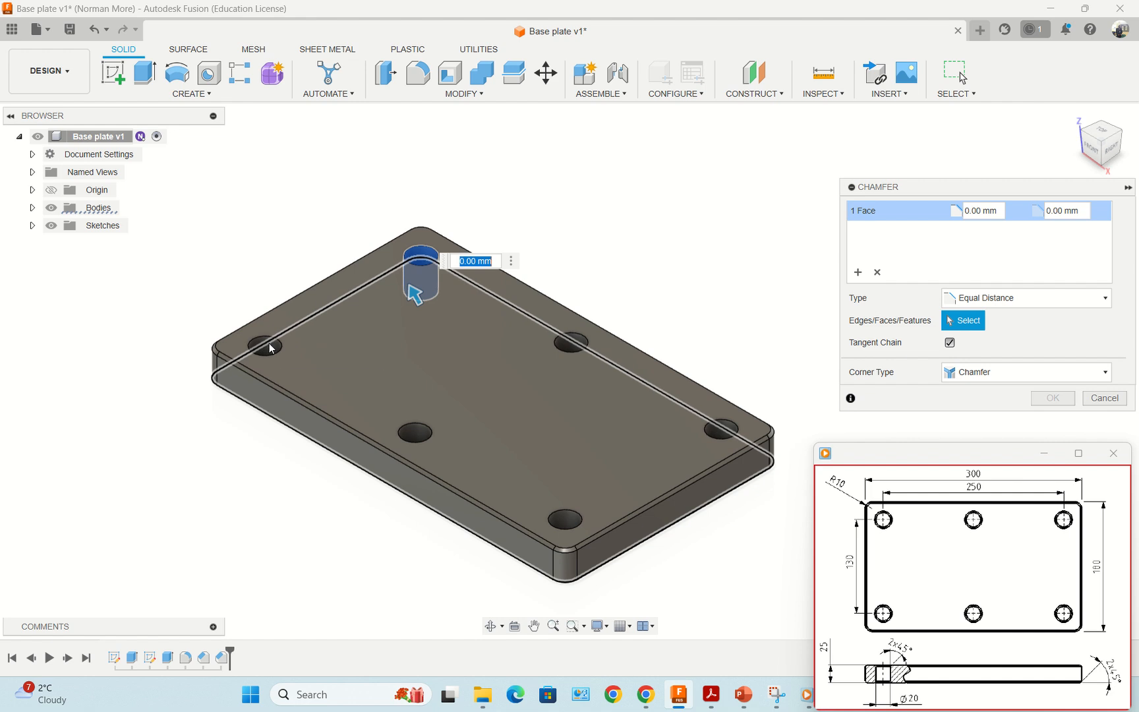
pyautogui.scroll(2, 268, 347)
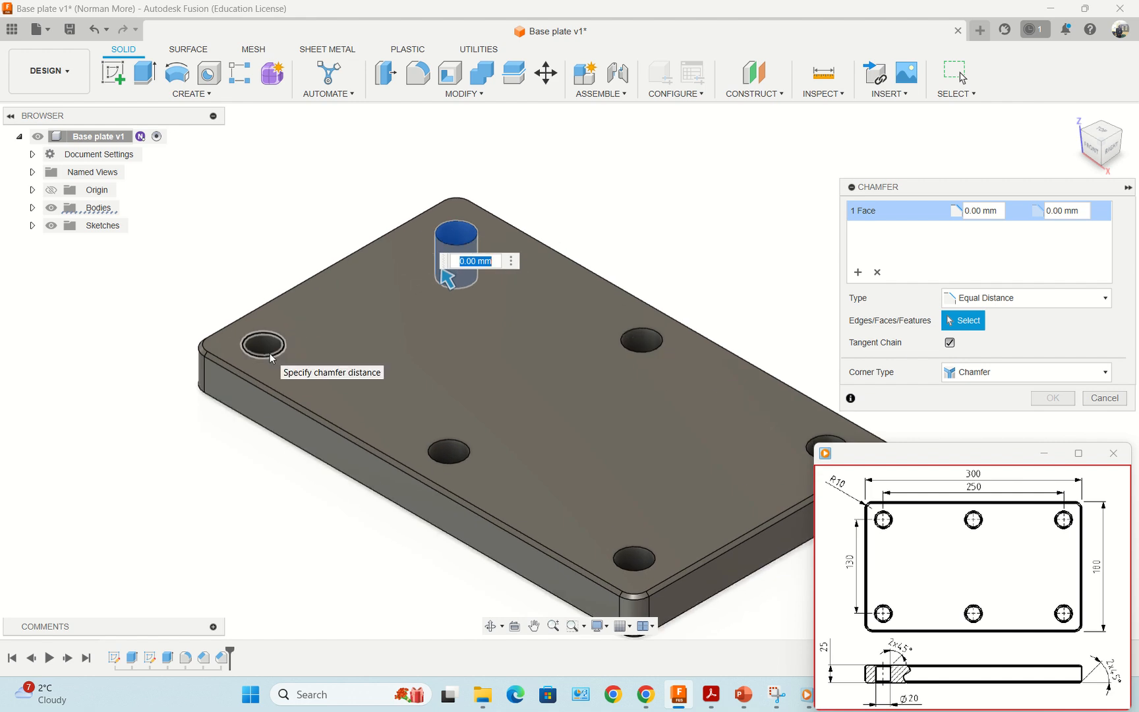
pyautogui.click(270, 351)
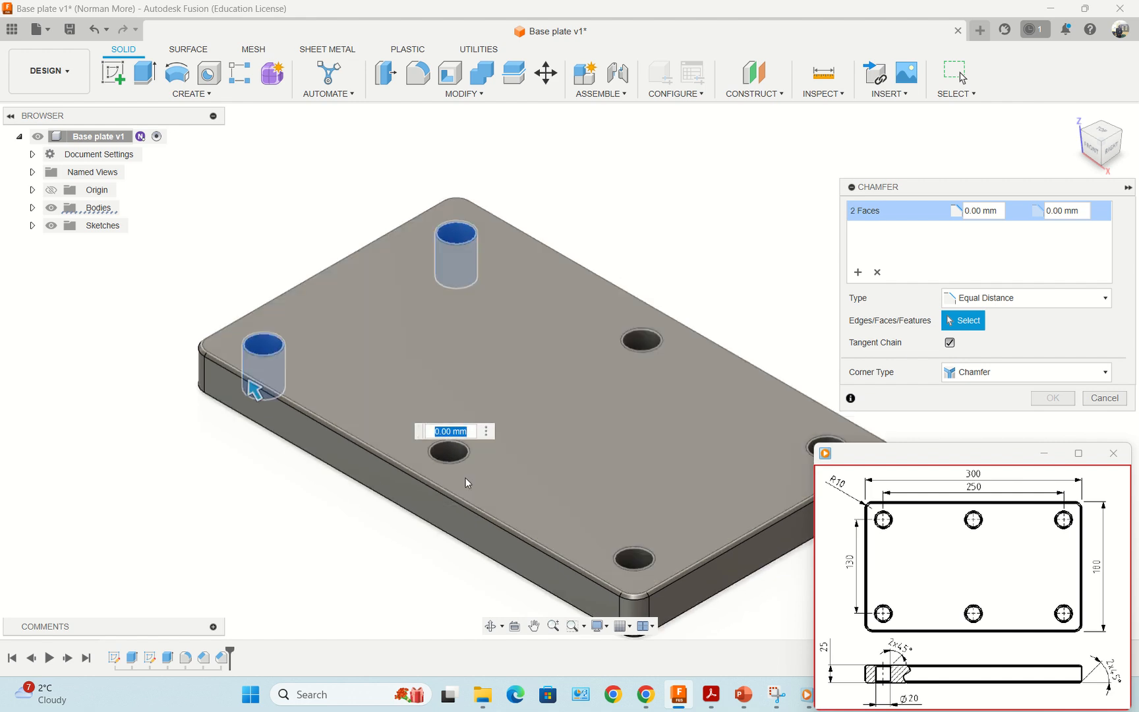
pyautogui.click(446, 450)
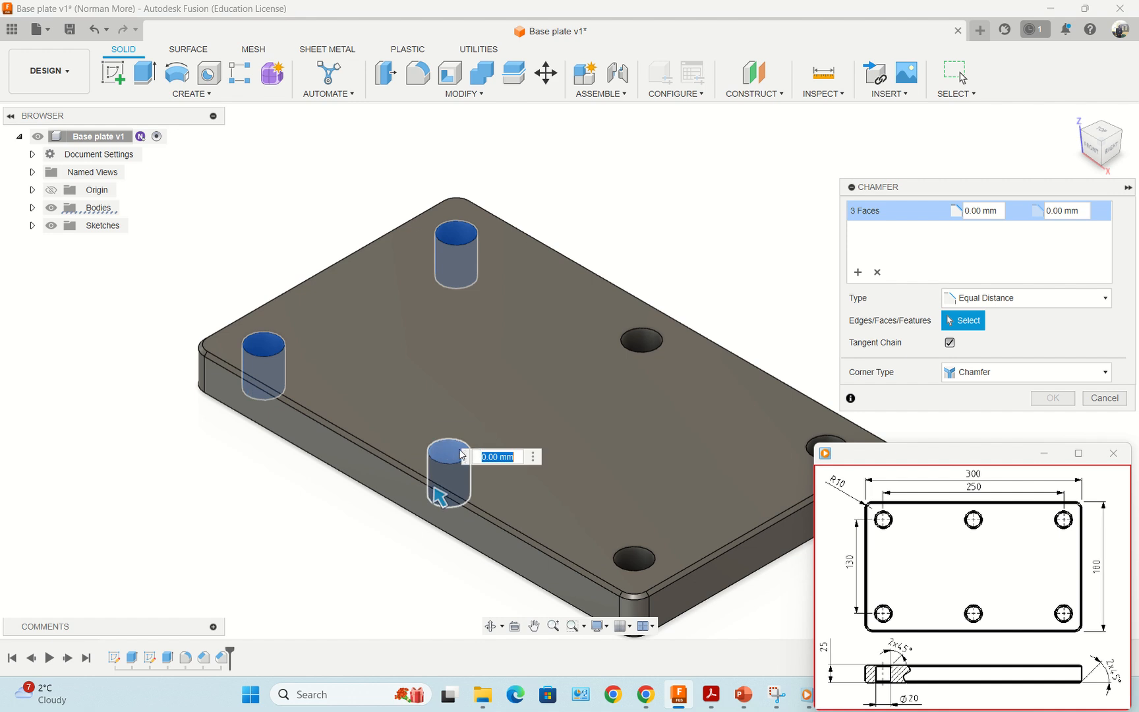
pyautogui.click(638, 353)
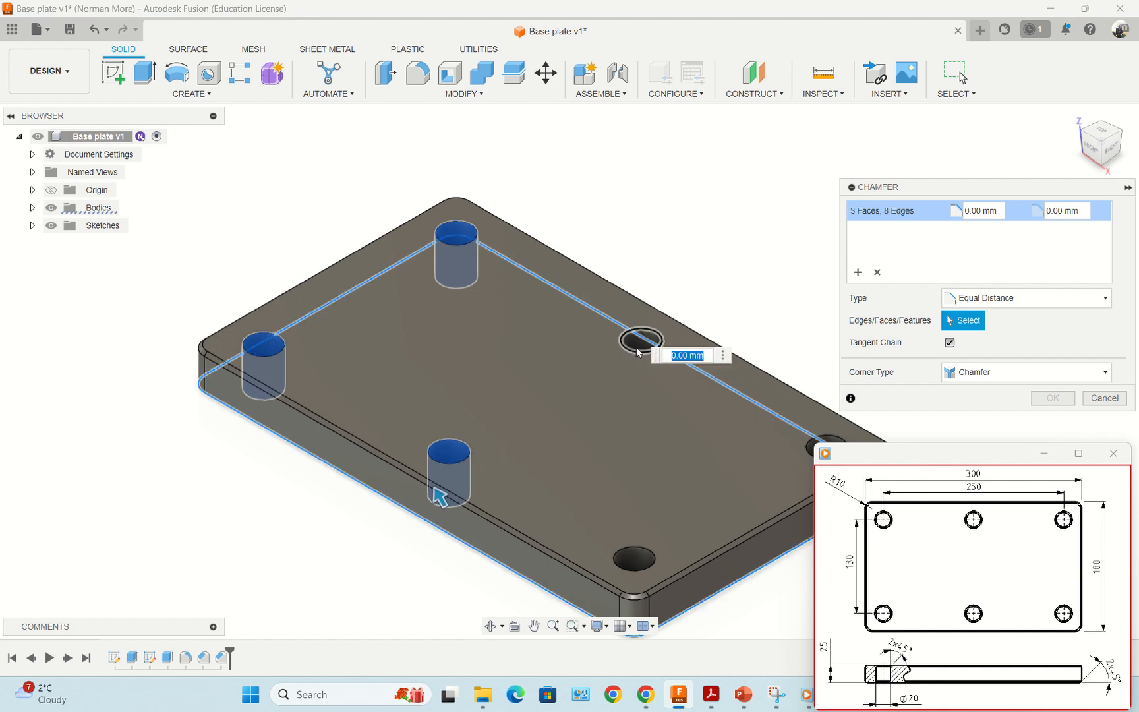
pyautogui.click(638, 351)
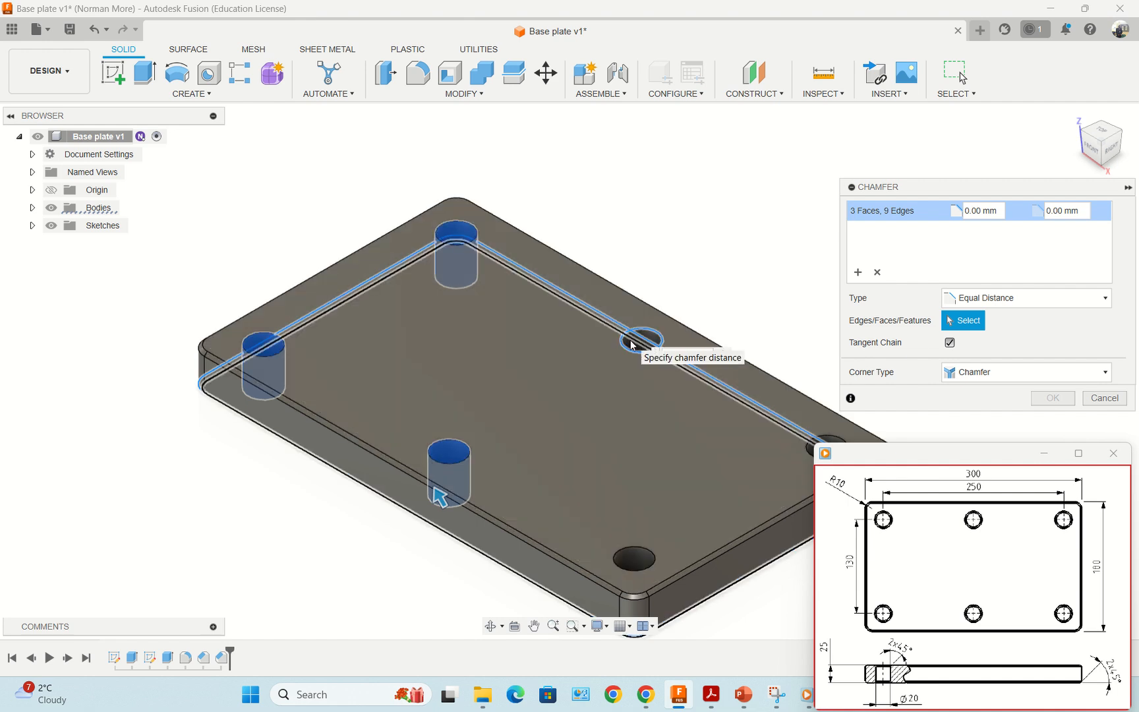
pyautogui.scroll(3, 632, 348)
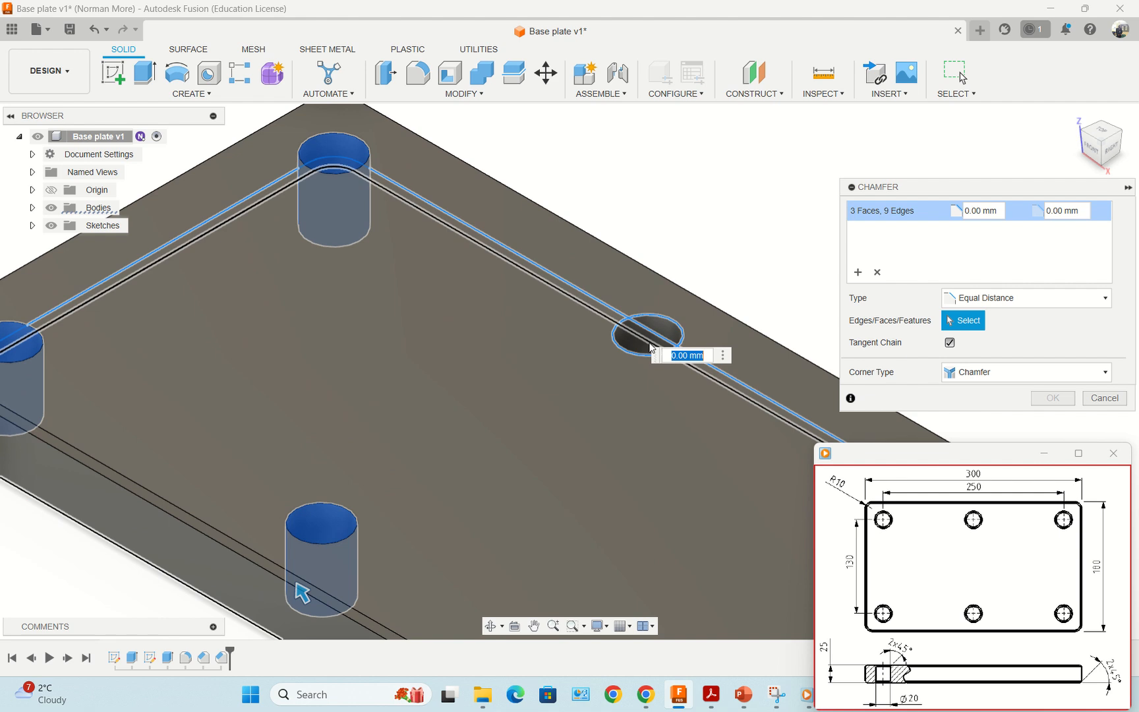
pyautogui.click(639, 356)
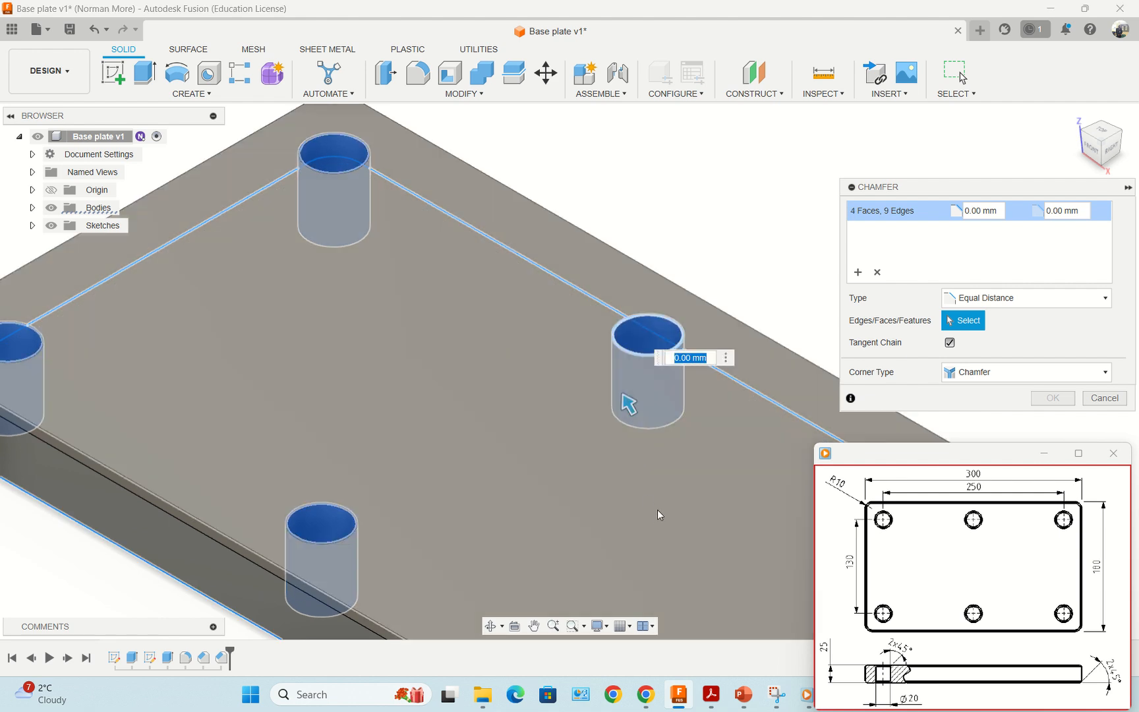
pyautogui.scroll(-5, 658, 510)
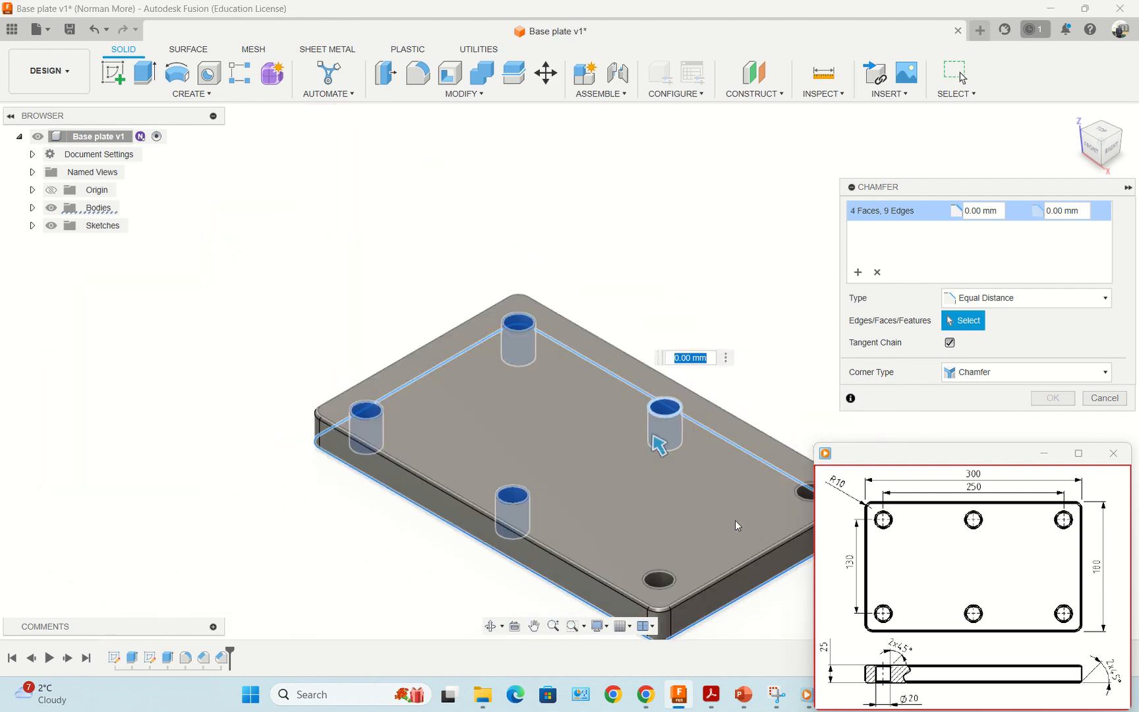
pyautogui.moveTo(729, 510); pyautogui.dragTo(659, 414, button='middle')
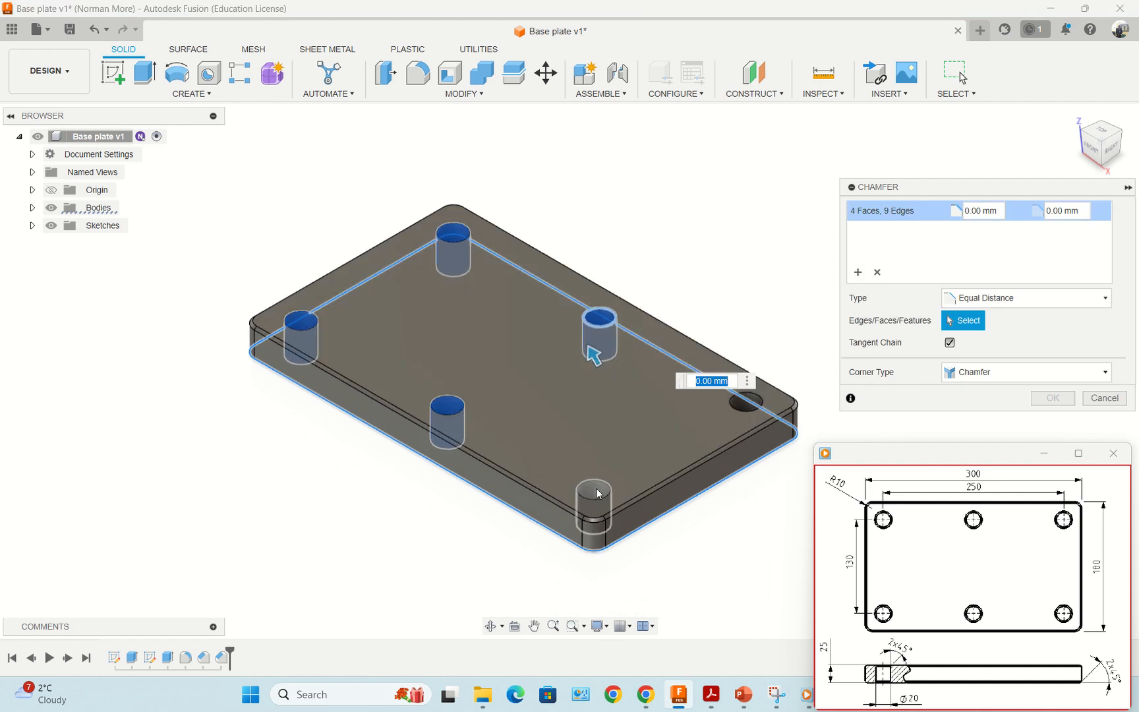
pyautogui.click(601, 491)
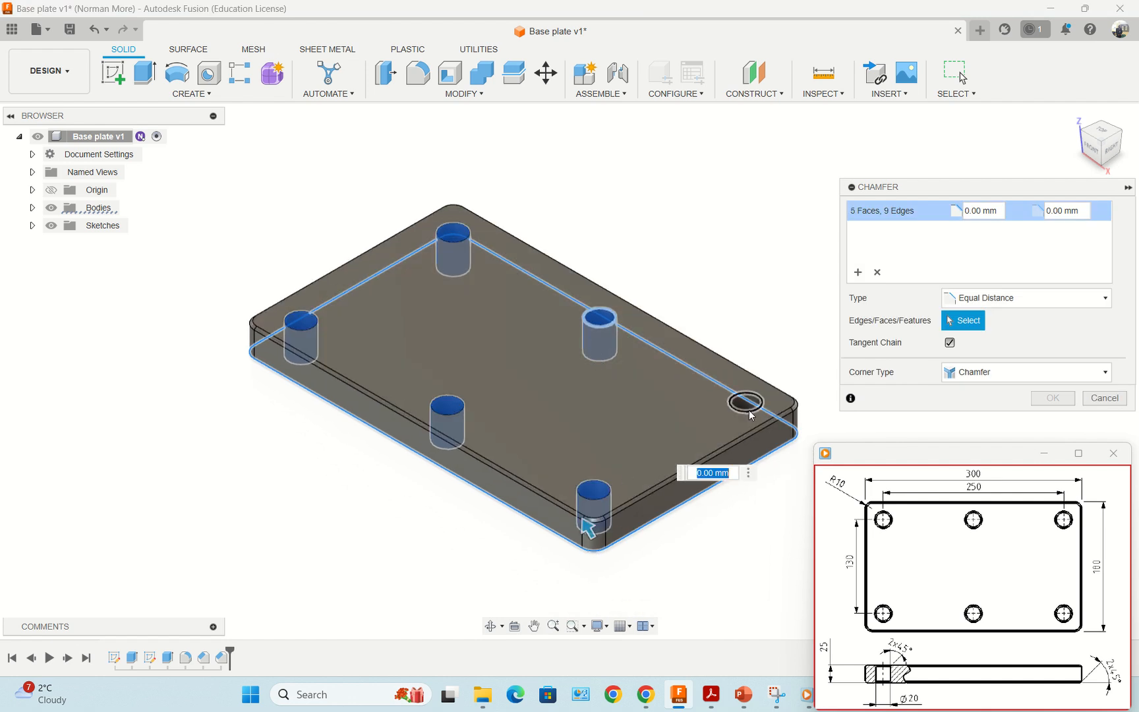
pyautogui.scroll(3, 741, 405)
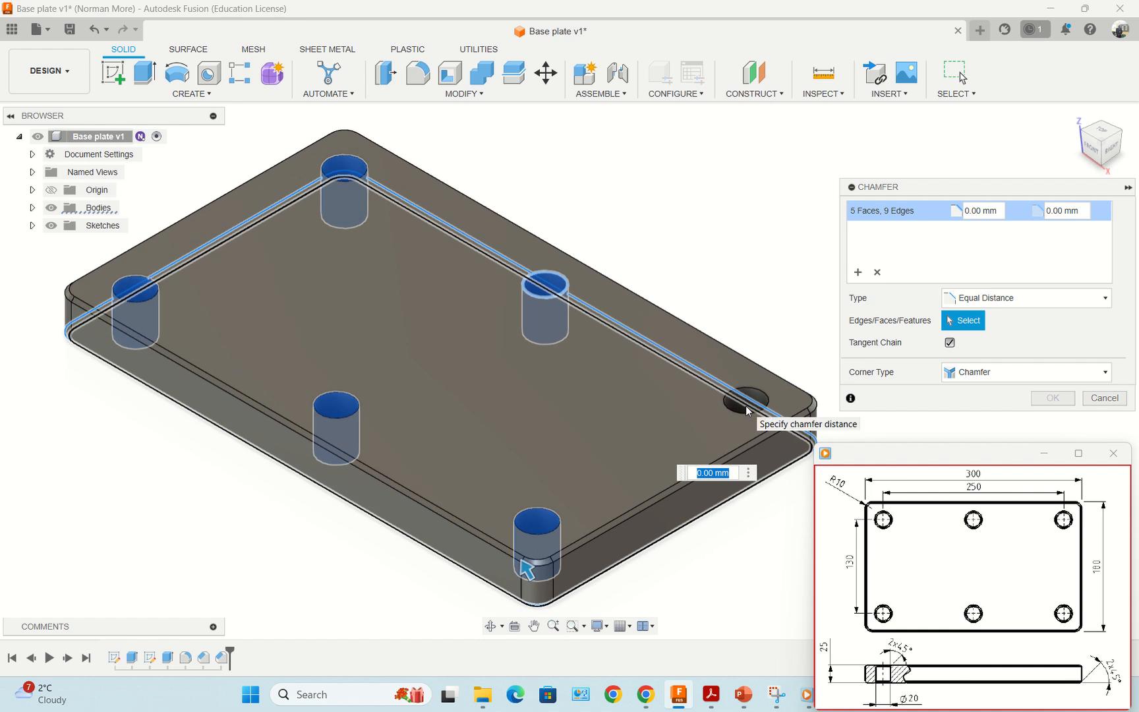
pyautogui.click(743, 408)
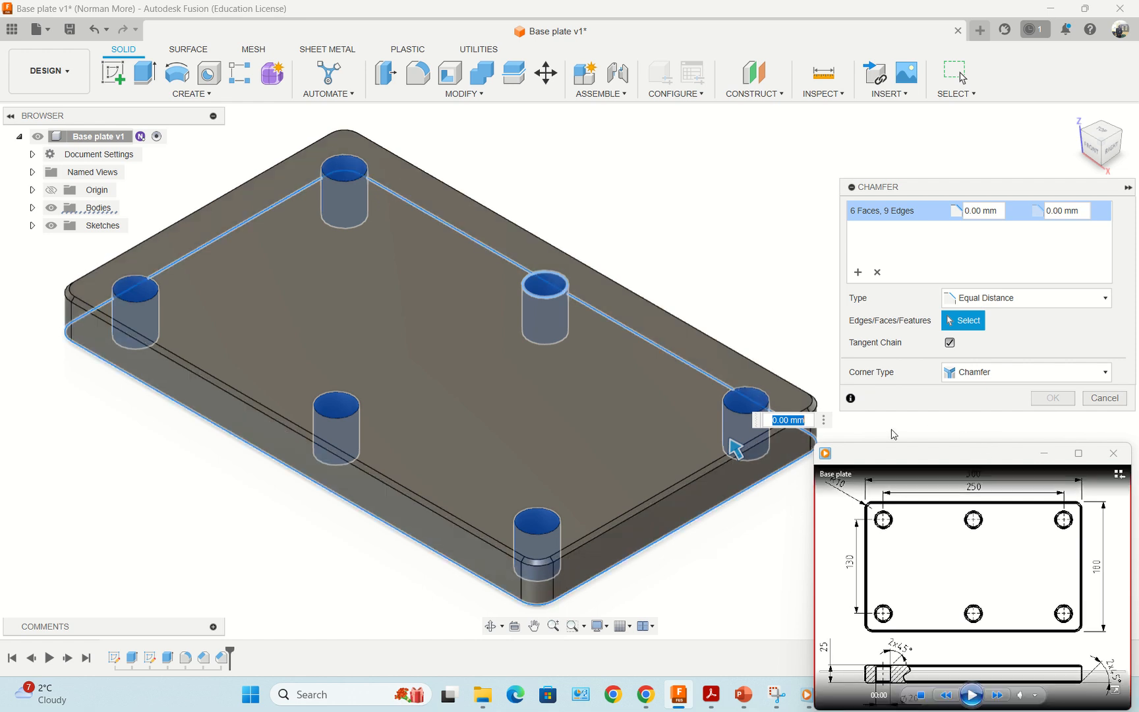
pyautogui.moveTo(1000, 211); pyautogui.dragTo(924, 216)
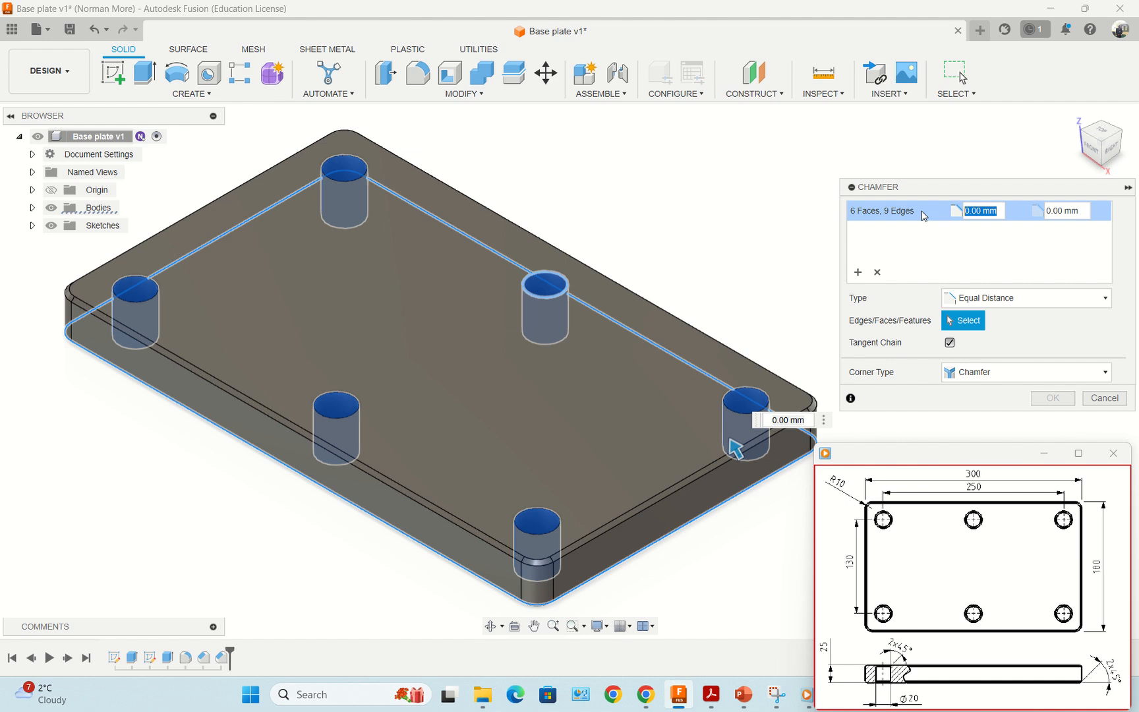
pyautogui.write('2')
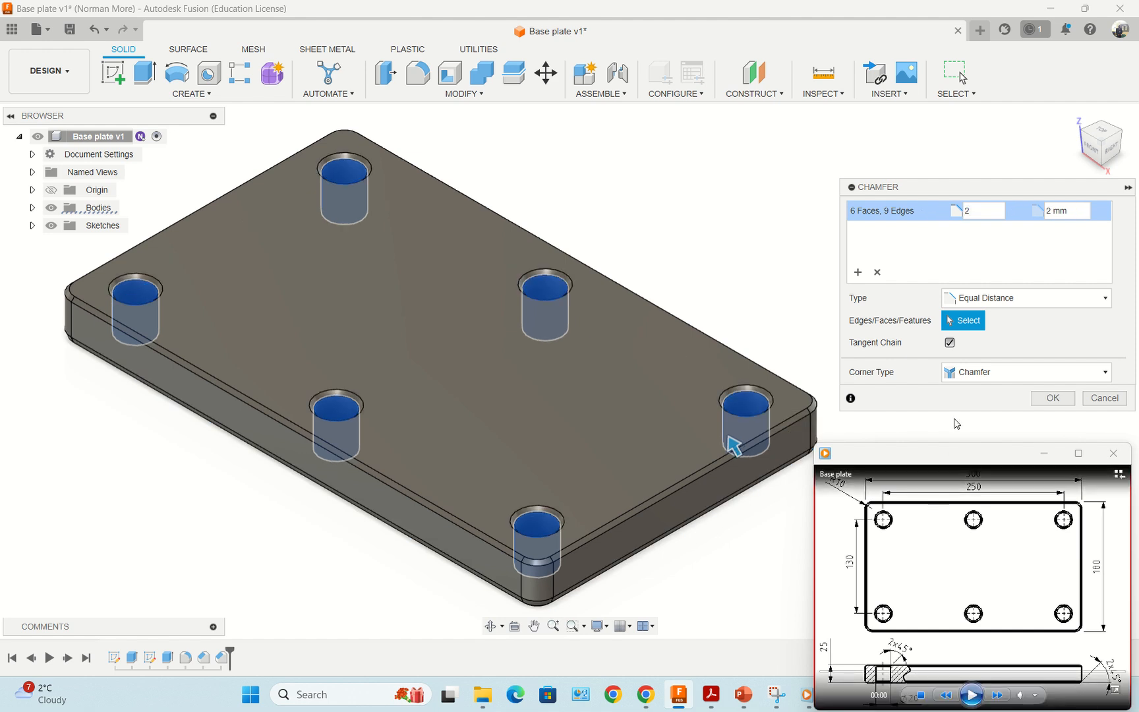
pyautogui.click(1062, 404)
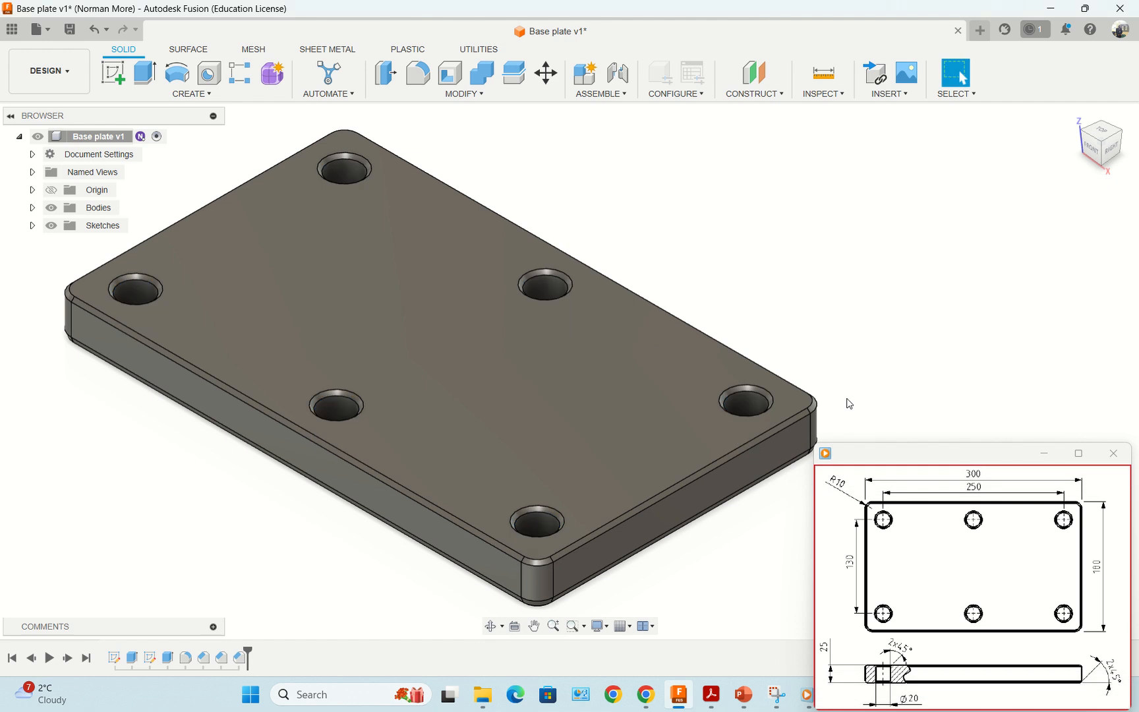
# - Inspect the finished plate in the home isometric view and move the reference drawing window clear of the model
pyautogui.keyDown('shift'); pyautogui.moveTo(689, 554); pyautogui.dragTo(714, 538, button='middle'); pyautogui.keyUp('shift')
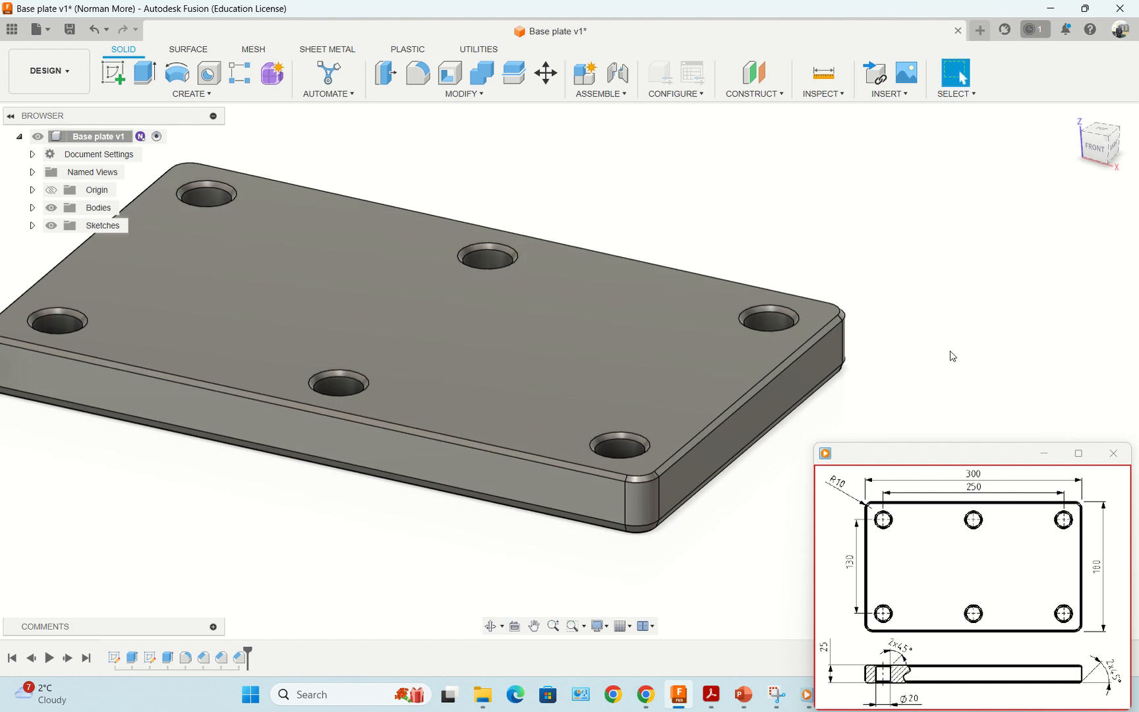
pyautogui.moveTo(944, 455); pyautogui.dragTo(1001, 379)
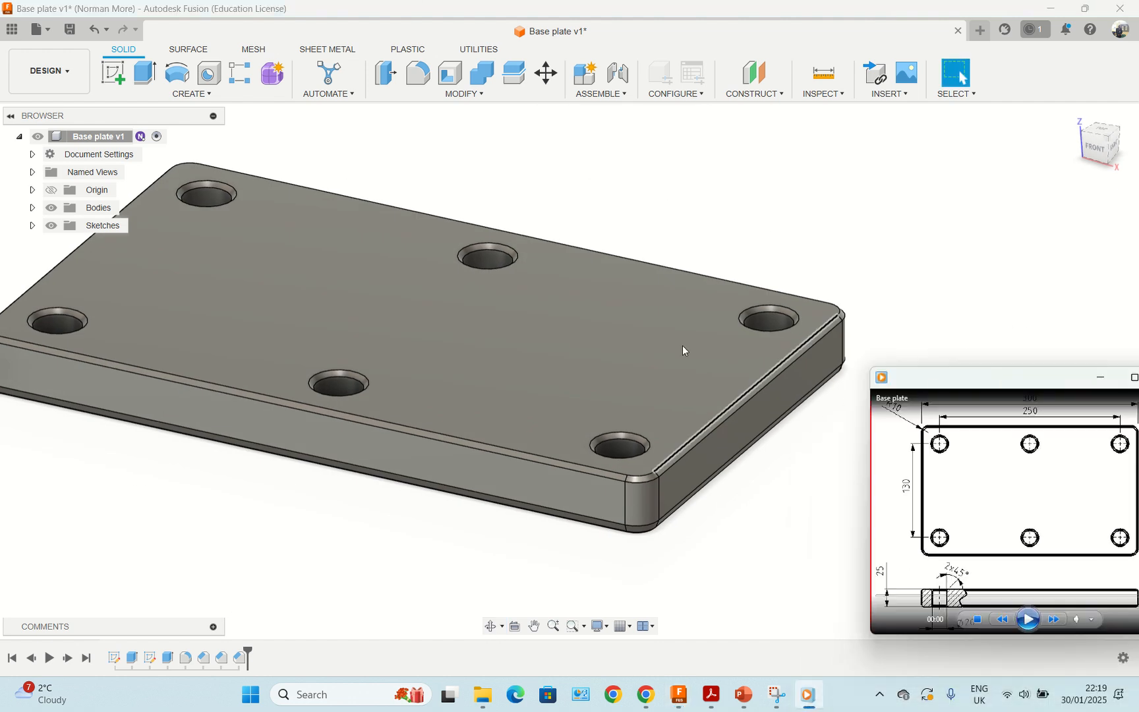
pyautogui.click(1073, 115)
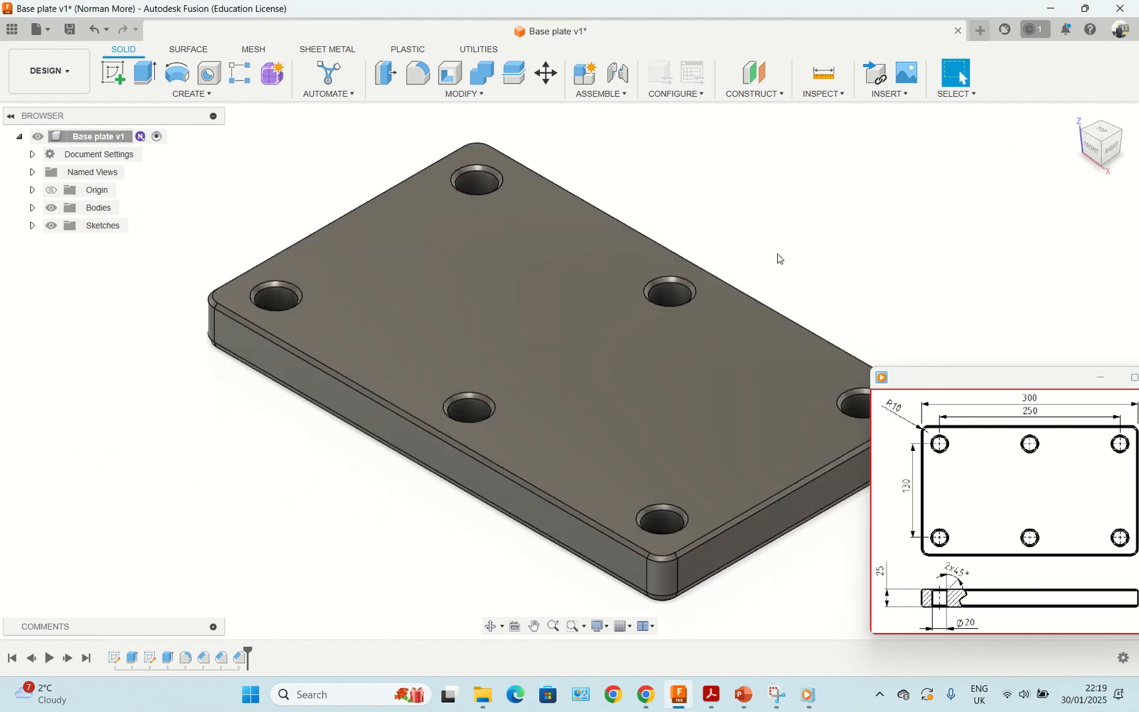
pyautogui.moveTo(936, 384); pyautogui.dragTo(1006, 253)
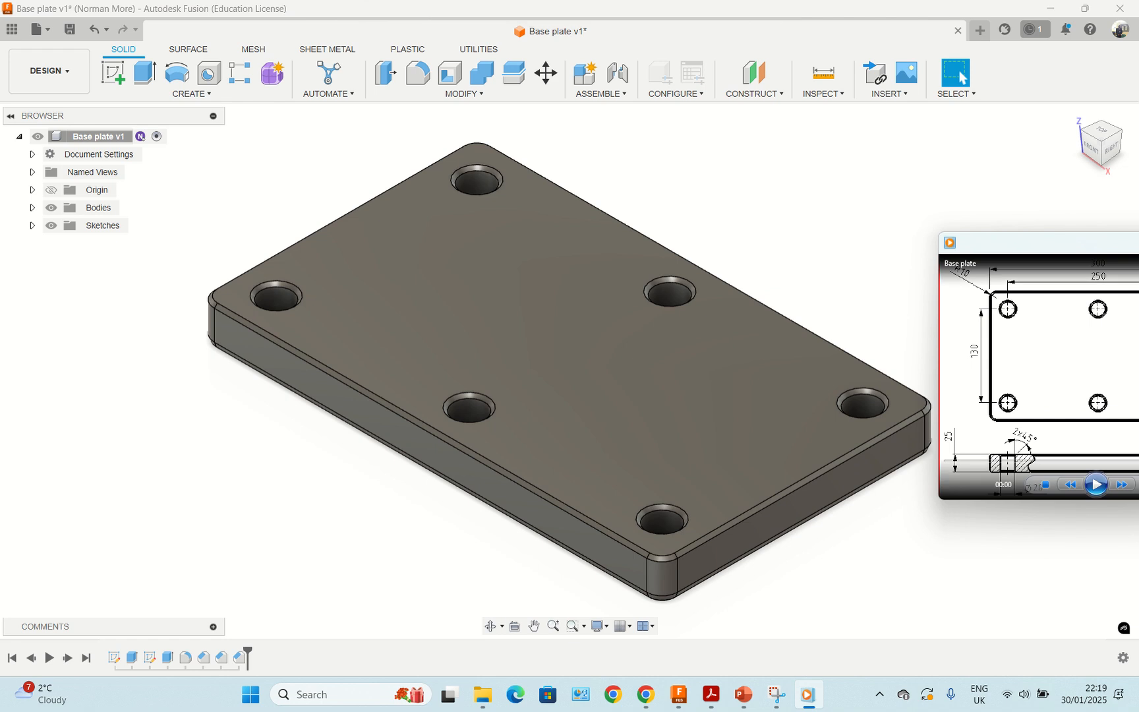